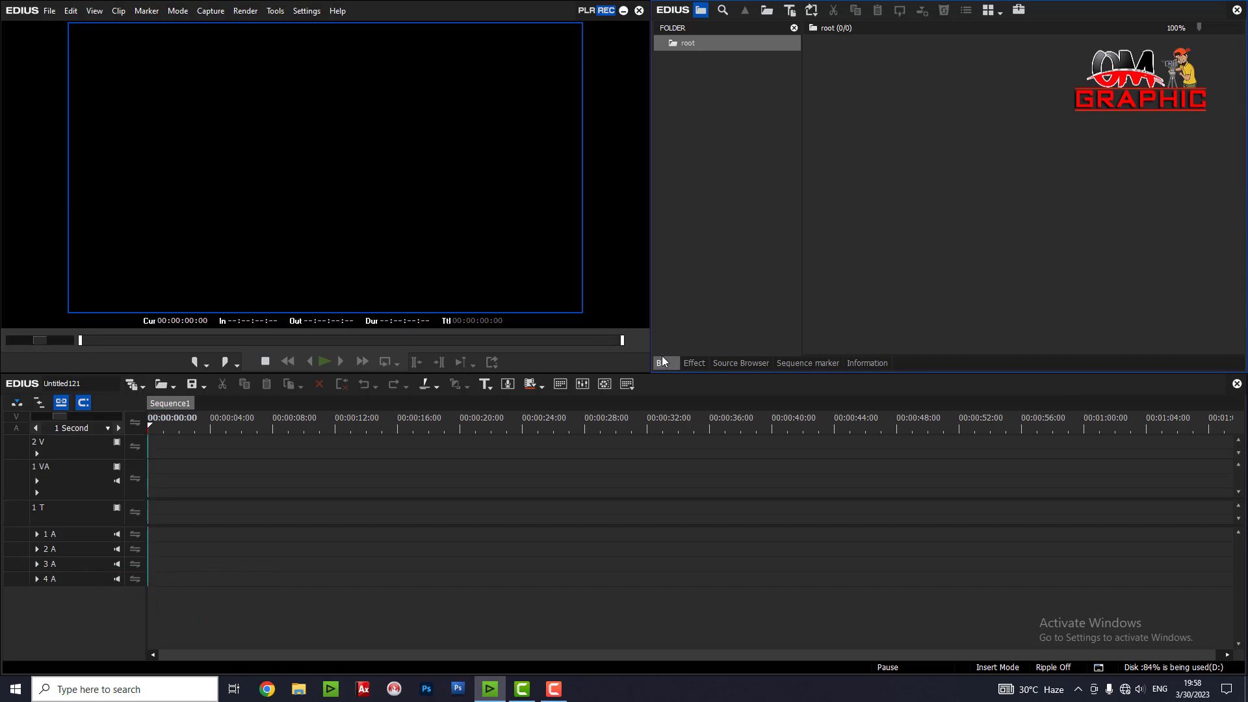
Import the range of MTS clips starting at 00016.MTS from the STREAM folder into the bin.
double_click(974, 188)
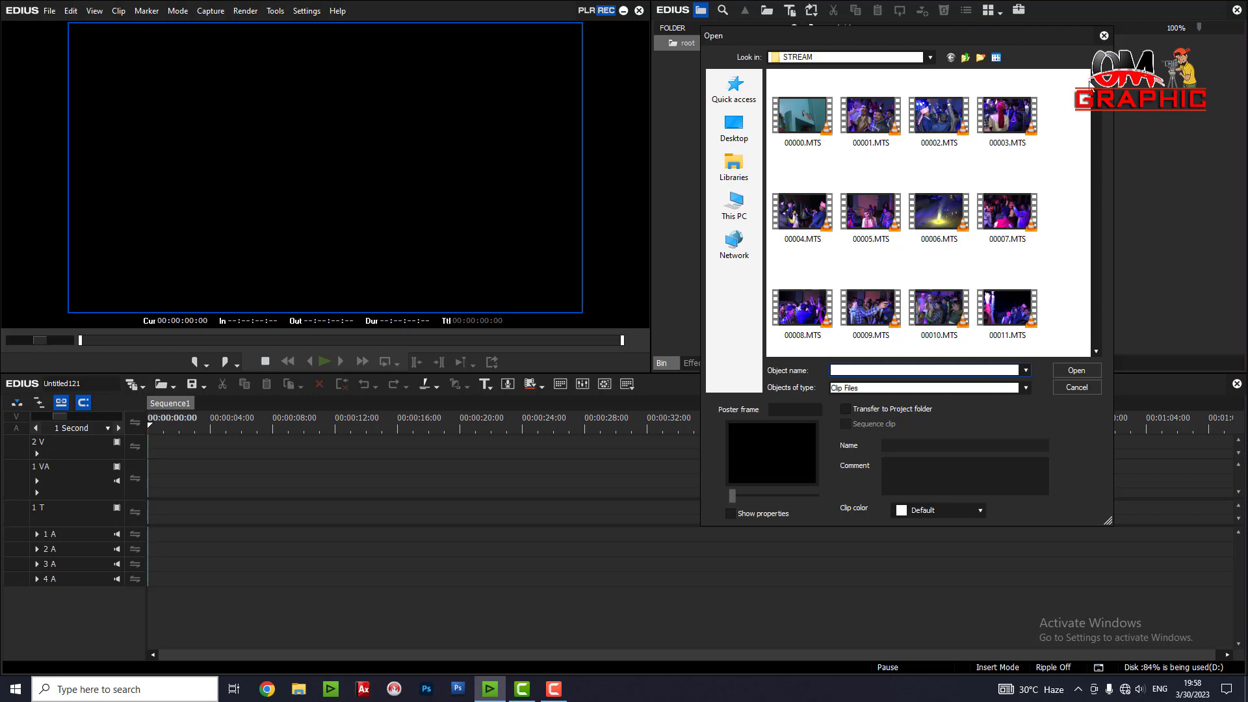
drag(1096, 88, 1109, 239)
click(1006, 209)
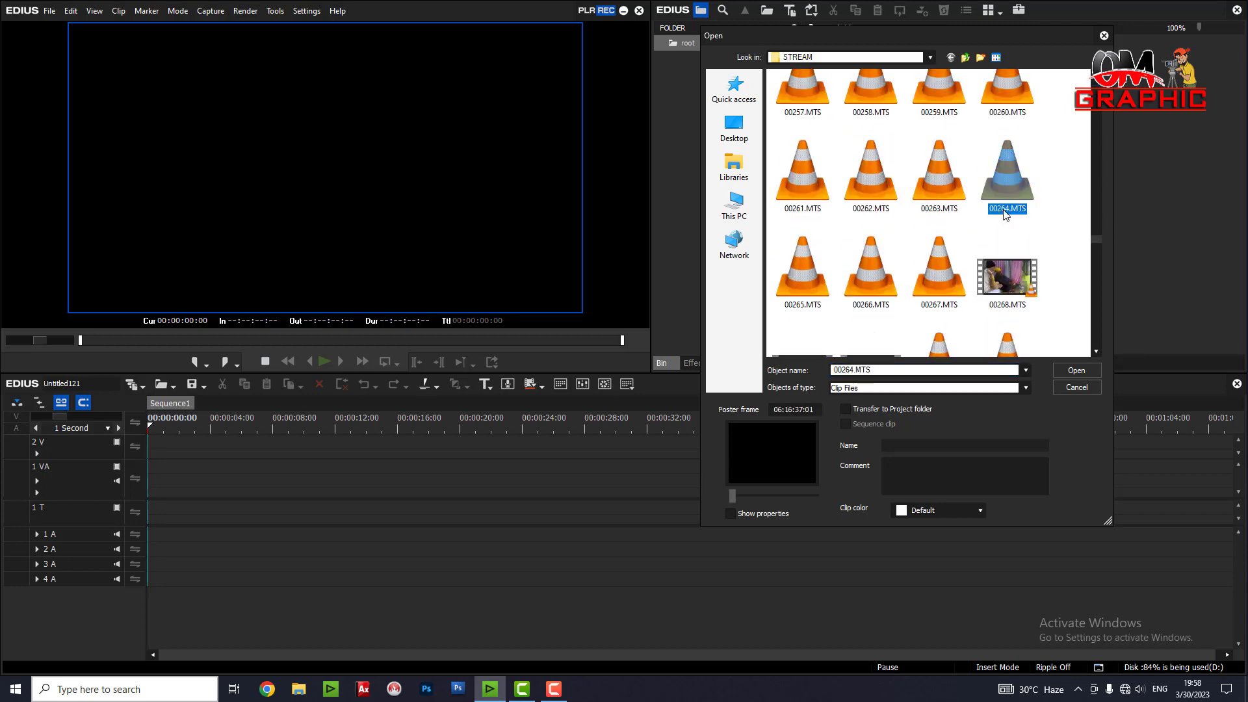
scroll(1005, 212, up, 5)
drag(1061, 90, 702, 364)
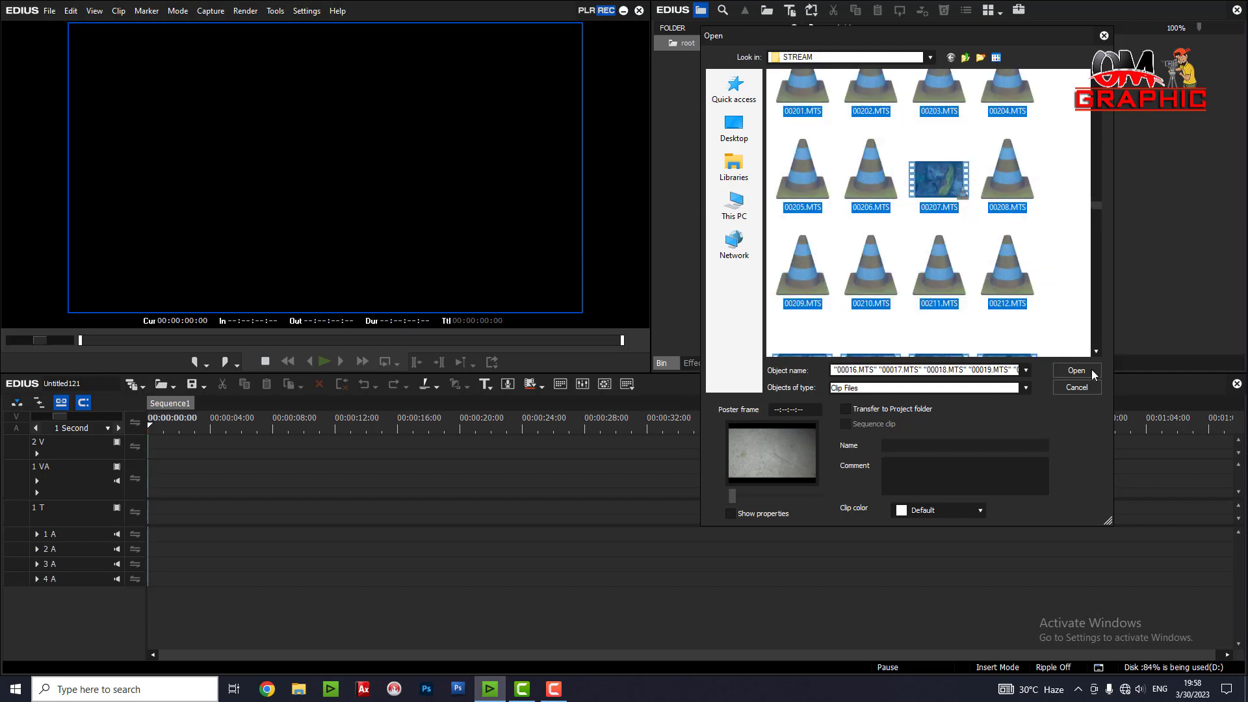
click(1091, 370)
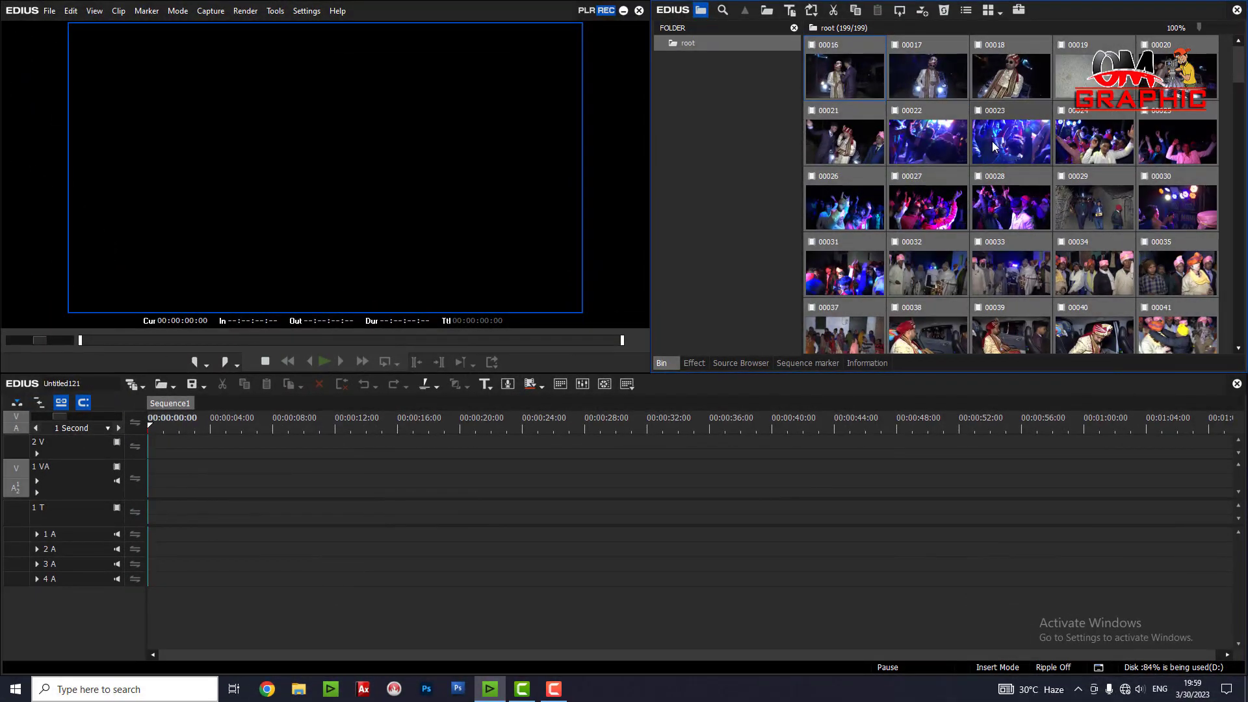
scroll(999, 163, down, 2)
scroll(1002, 169, down, 5)
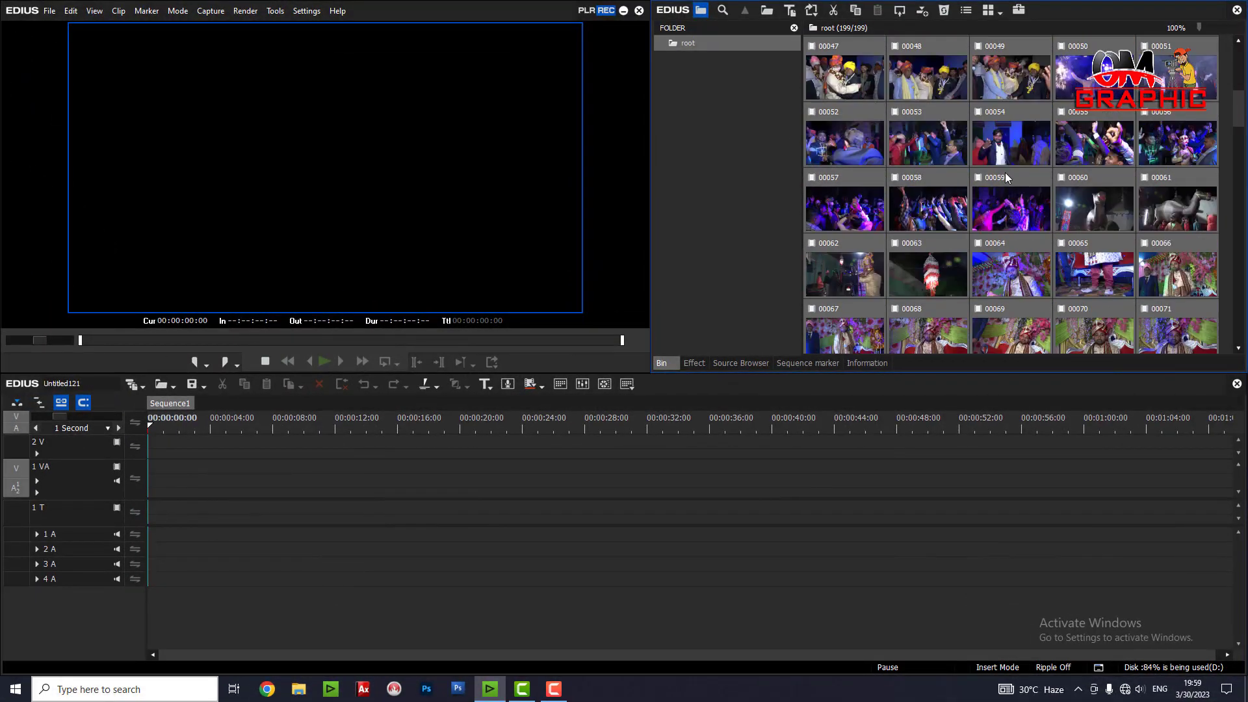
scroll(1005, 173, down, 2)
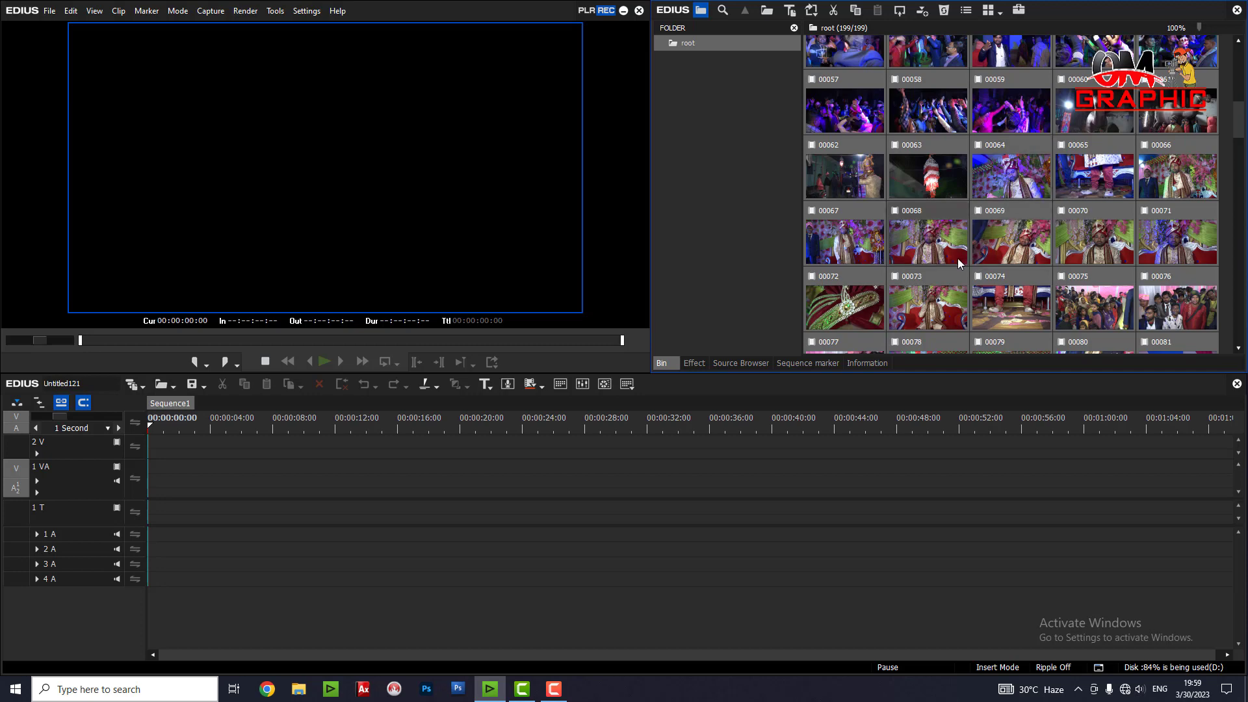
drag(945, 247, 1139, 281)
click(1102, 238)
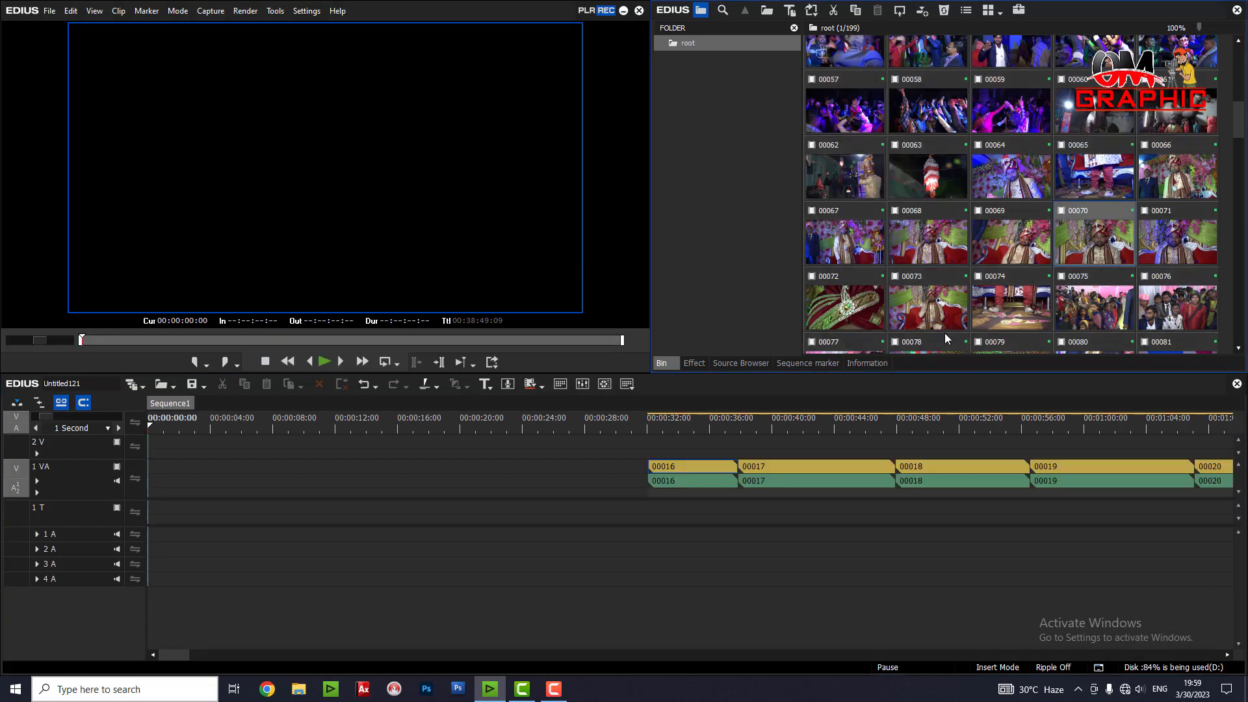
key(ctrl+z)
Select clips 00067 through 00071 in the bin and place them on the 1 VA track starting at about 22 seconds.
click(929, 259)
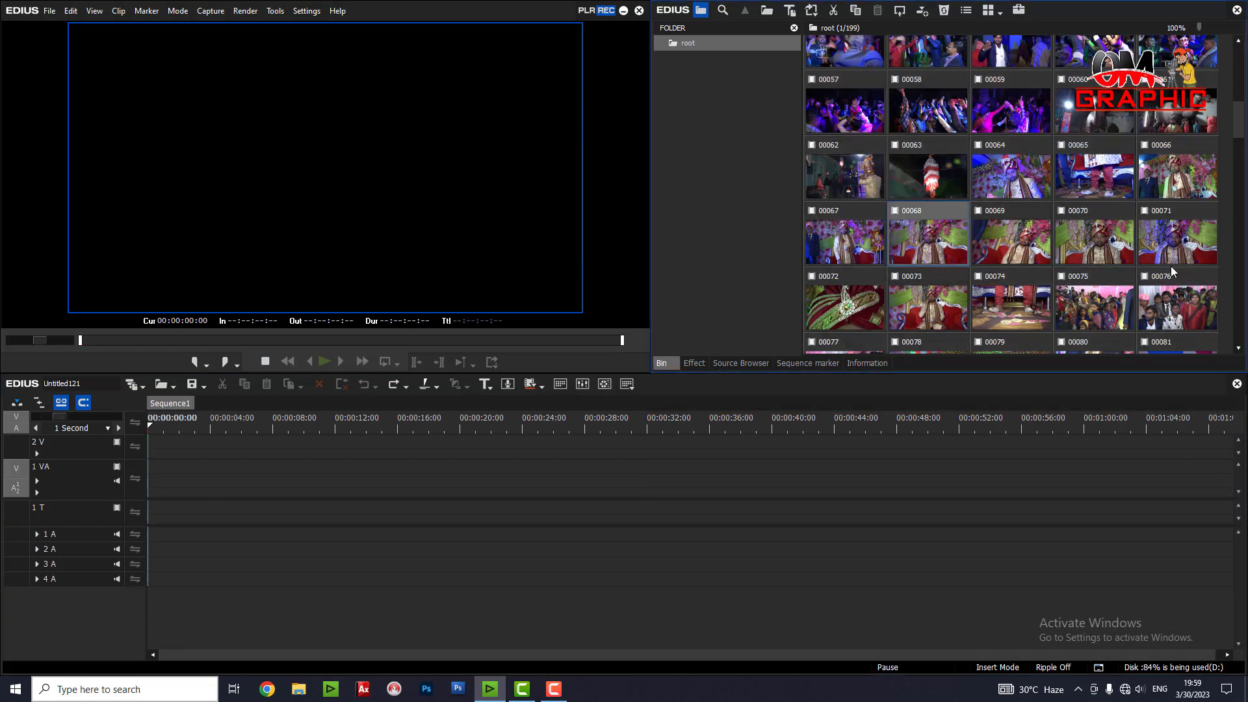
click(844, 243)
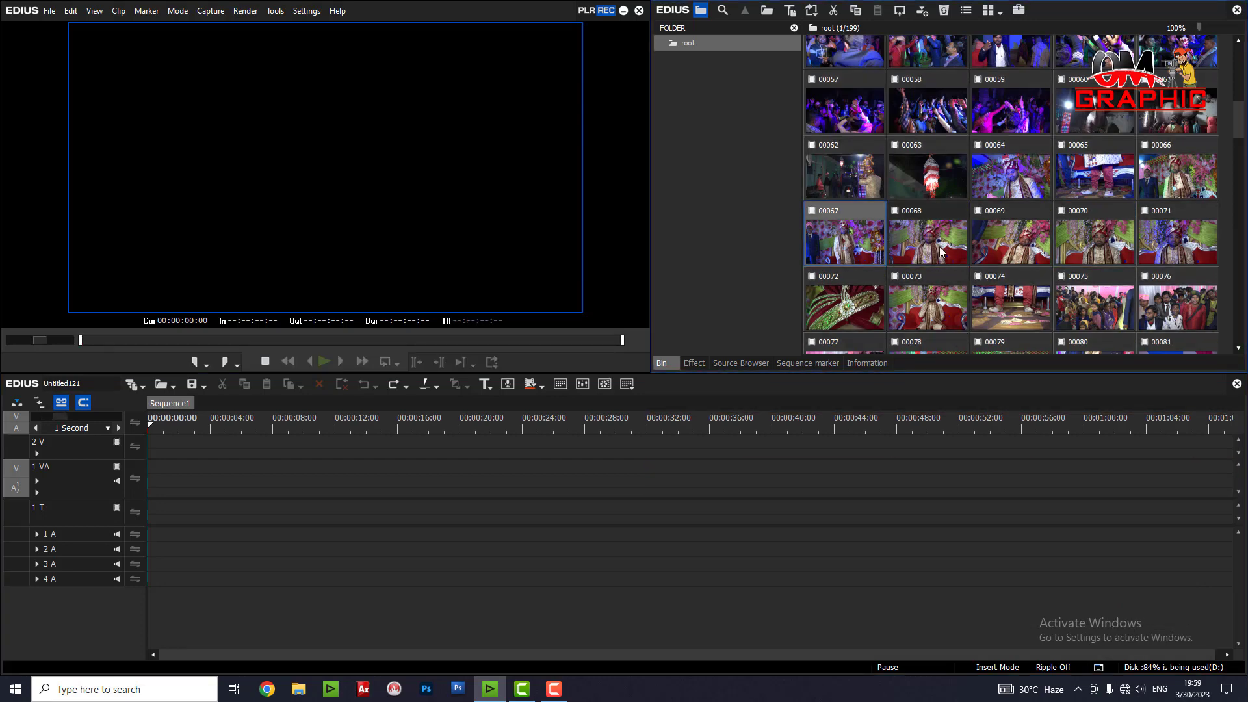
ctrl+click(942, 242)
ctrl+click(1018, 243)
ctrl+click(1107, 247)
ctrl+click(1203, 245)
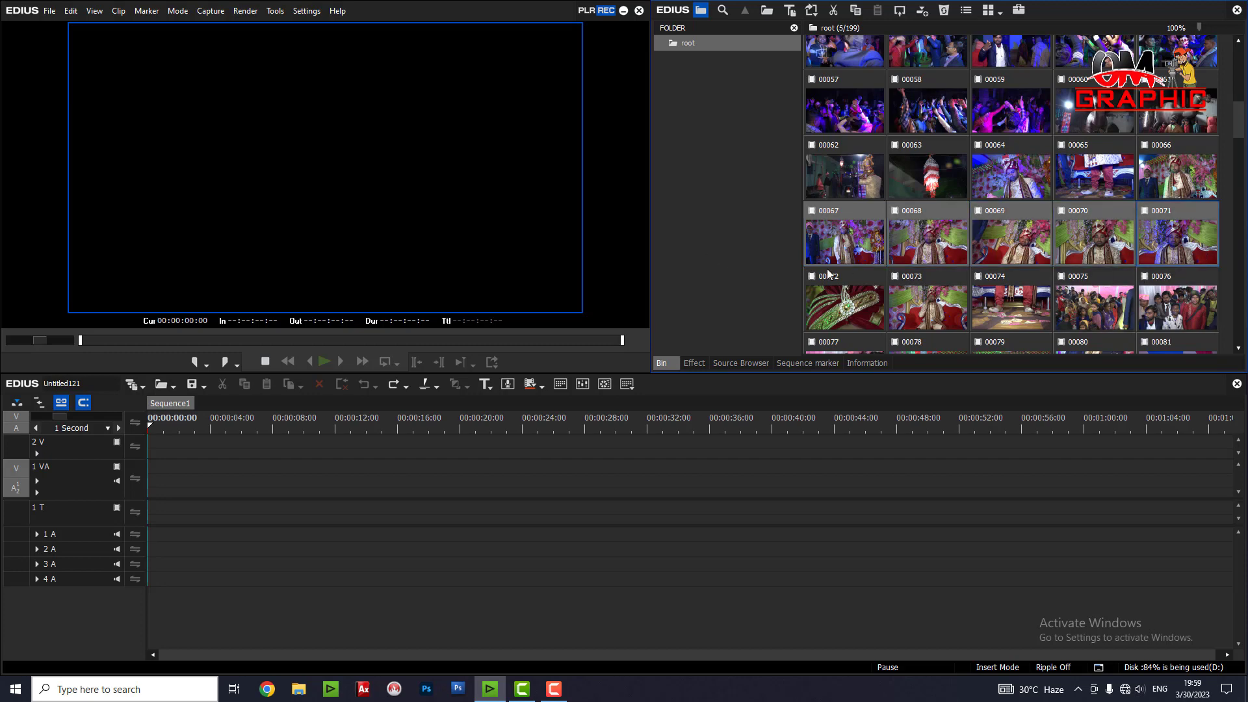
drag(852, 250, 489, 482)
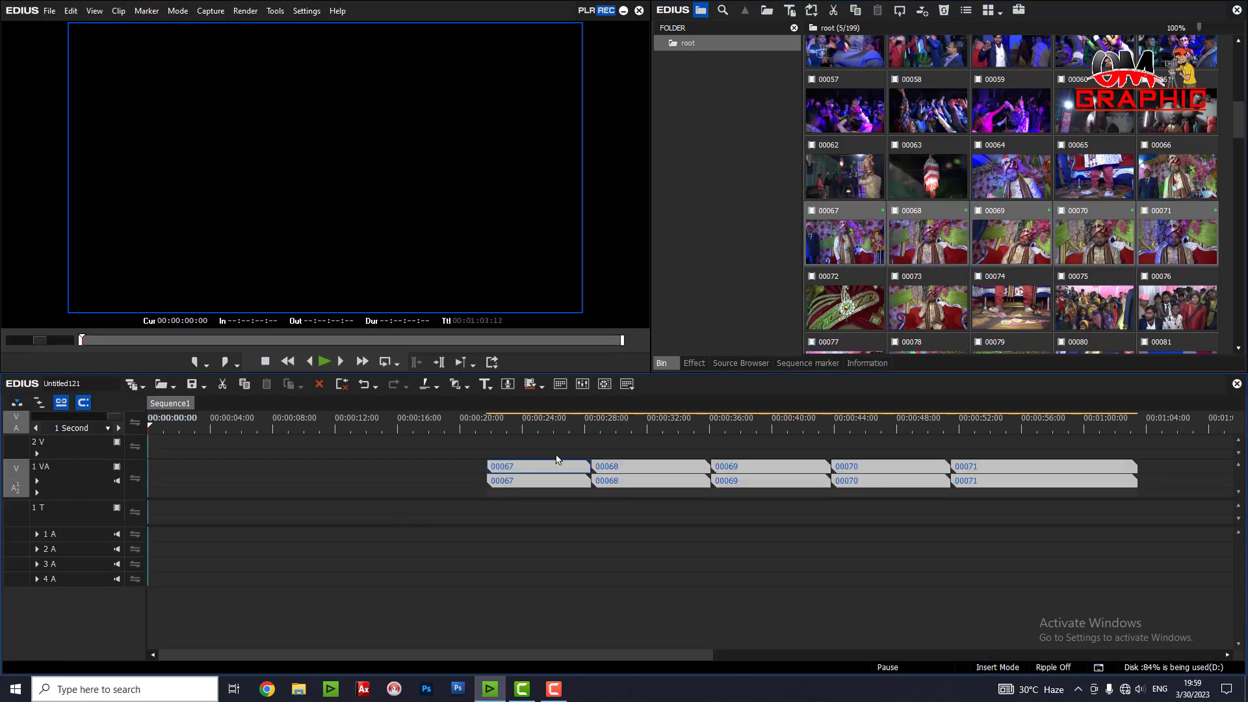
Scrub through the first clips on the timeline and delete clip 00067 from the 1 VA track.
click(515, 422)
drag(524, 421, 630, 436)
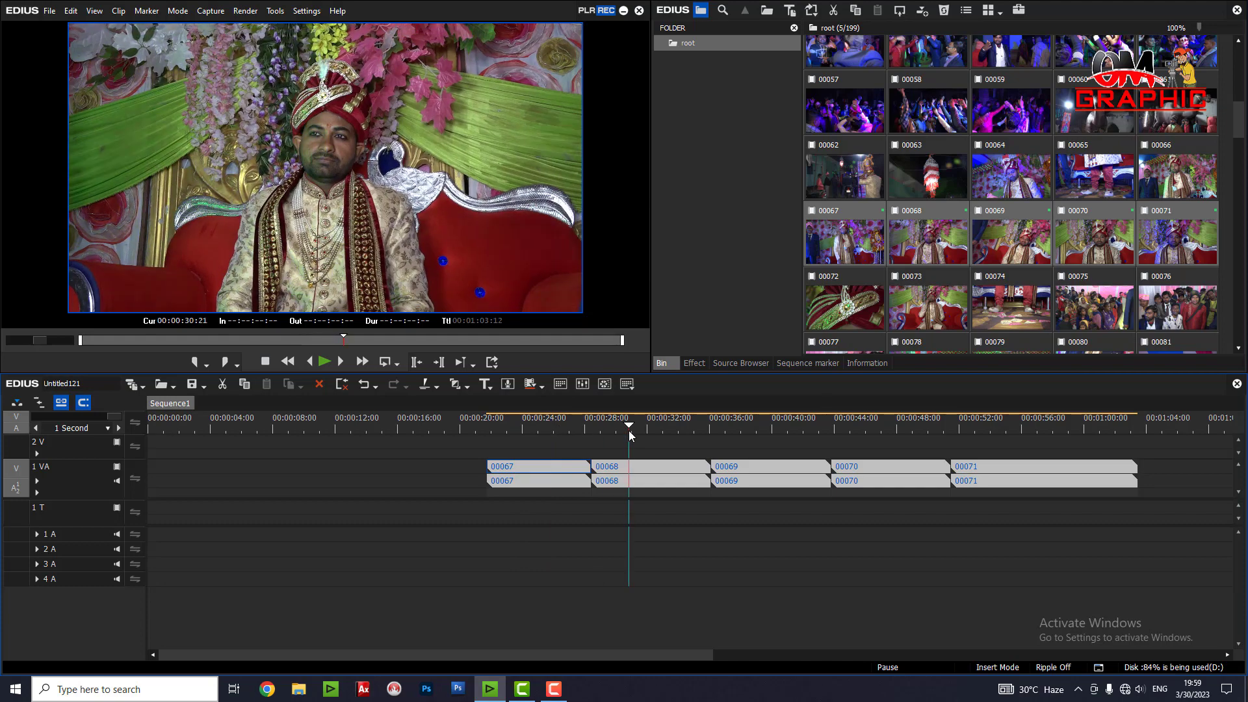
click(524, 468)
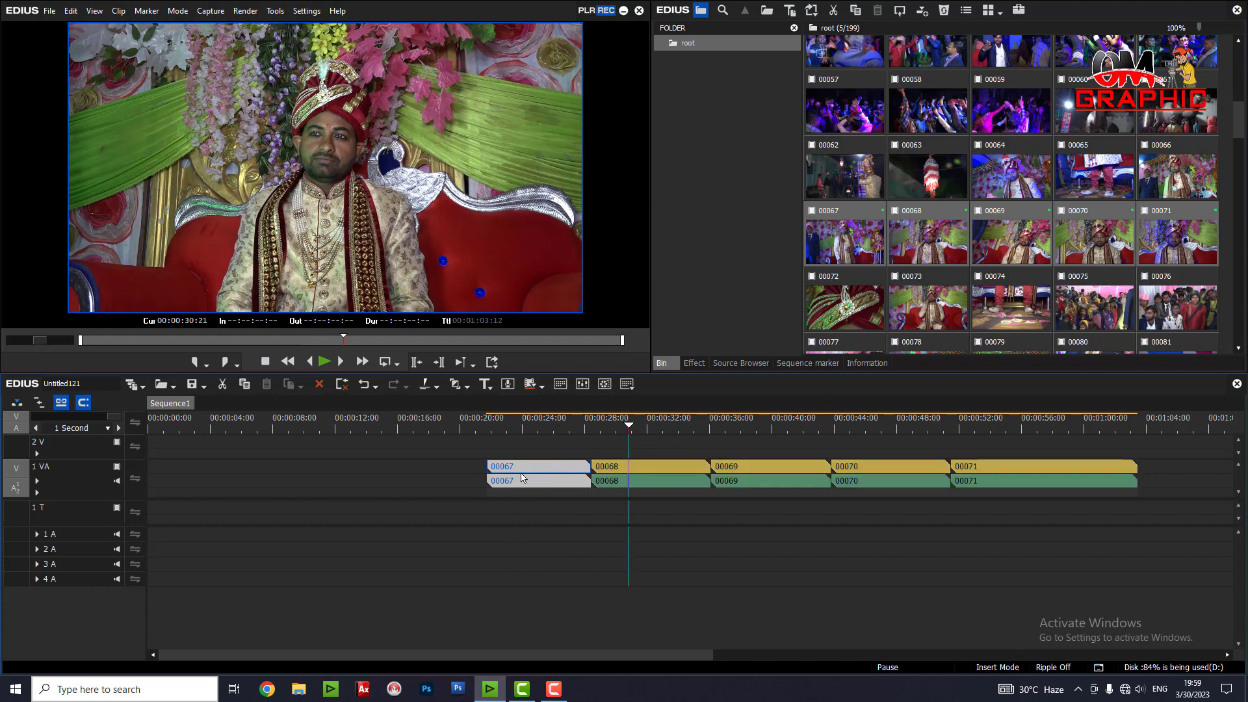
key(Delete)
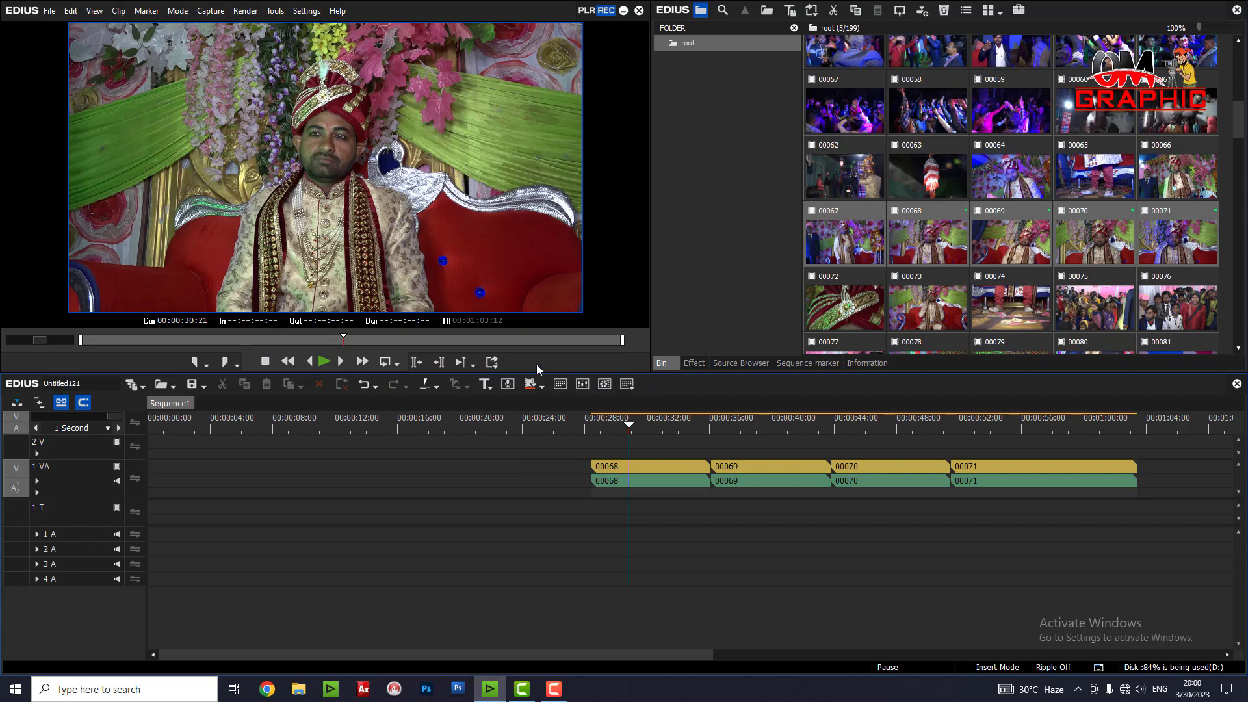
Mute the 1 VA track's audio and move clip 00068 to the very start of the timeline.
click(634, 481)
drag(633, 481, 190, 481)
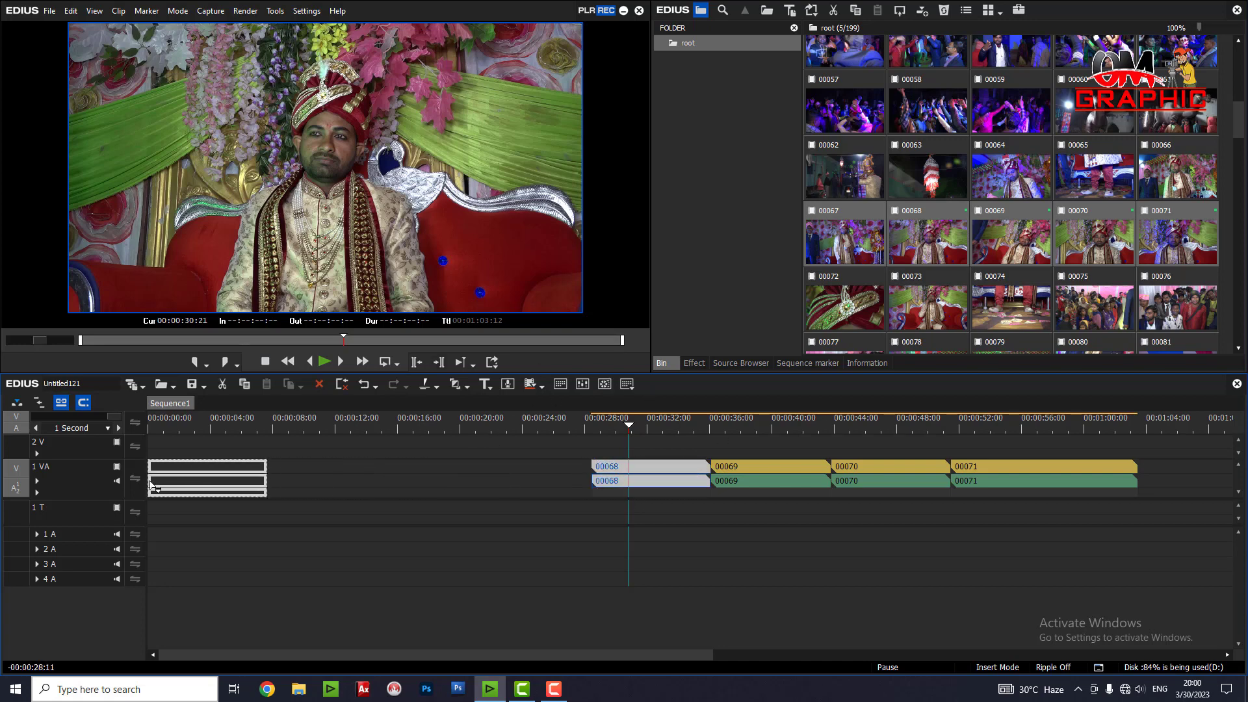
key(ctrl+z)
drag(786, 429, 751, 445)
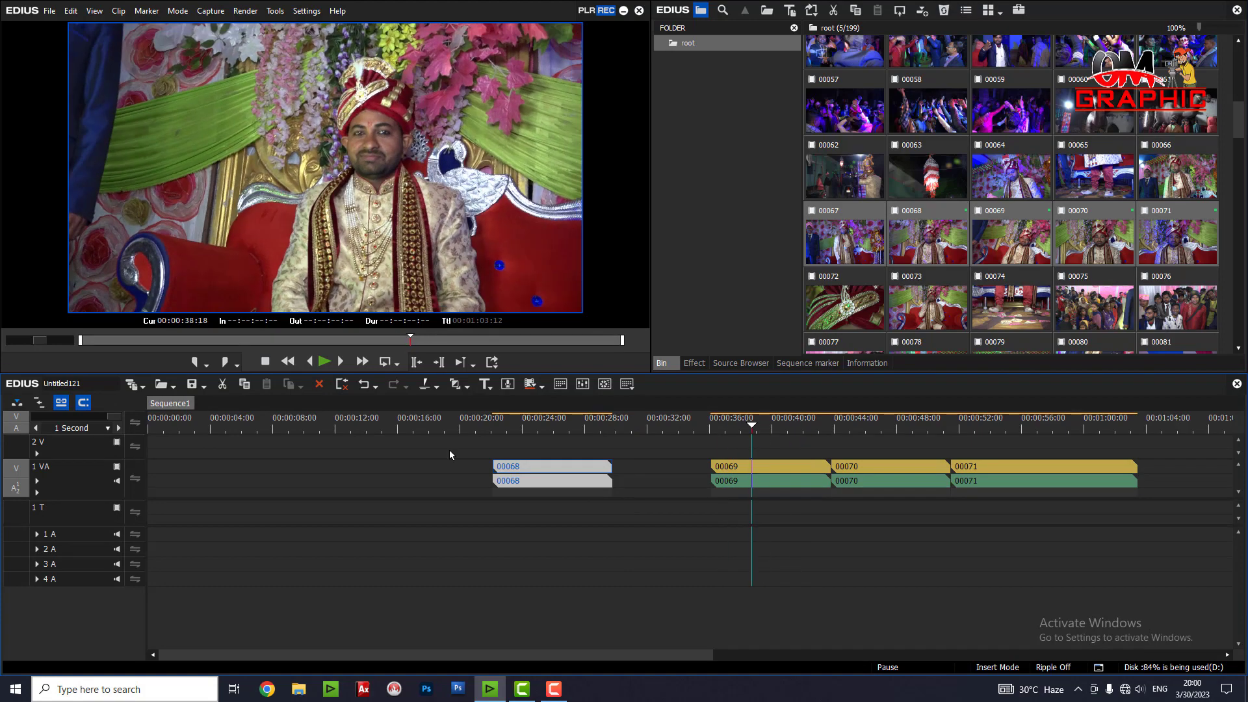
click(118, 481)
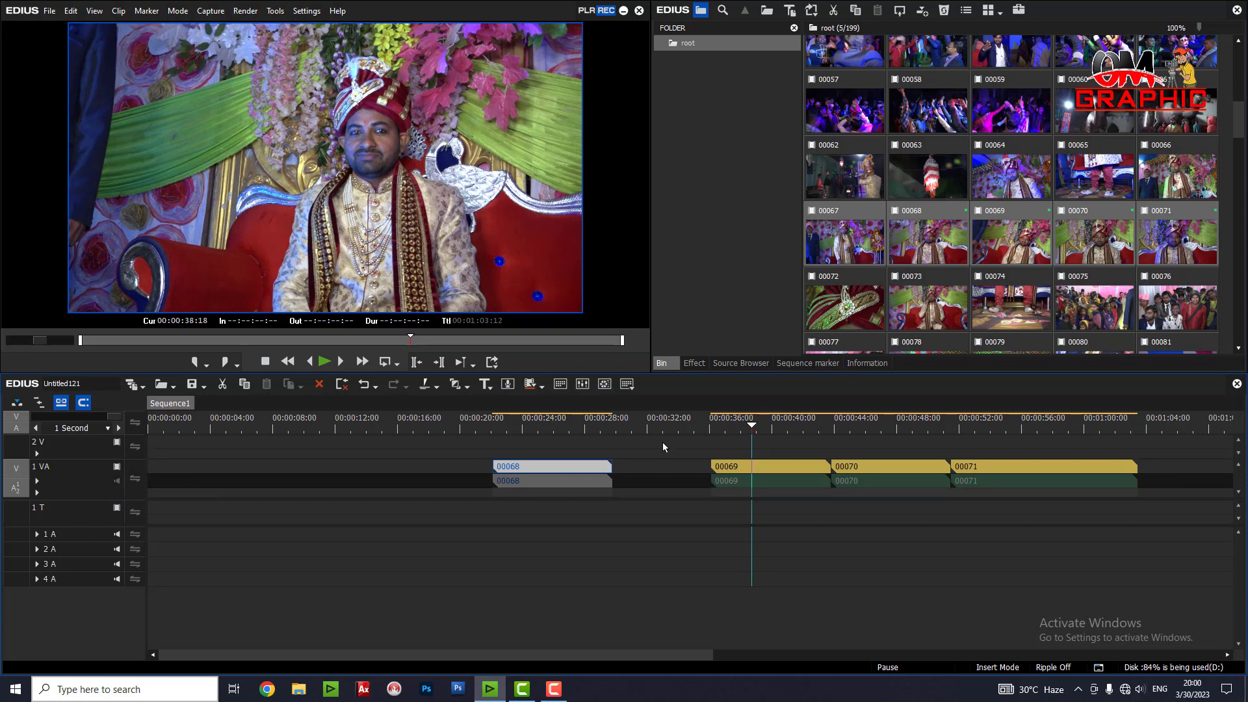
click(547, 424)
drag(514, 472, 168, 471)
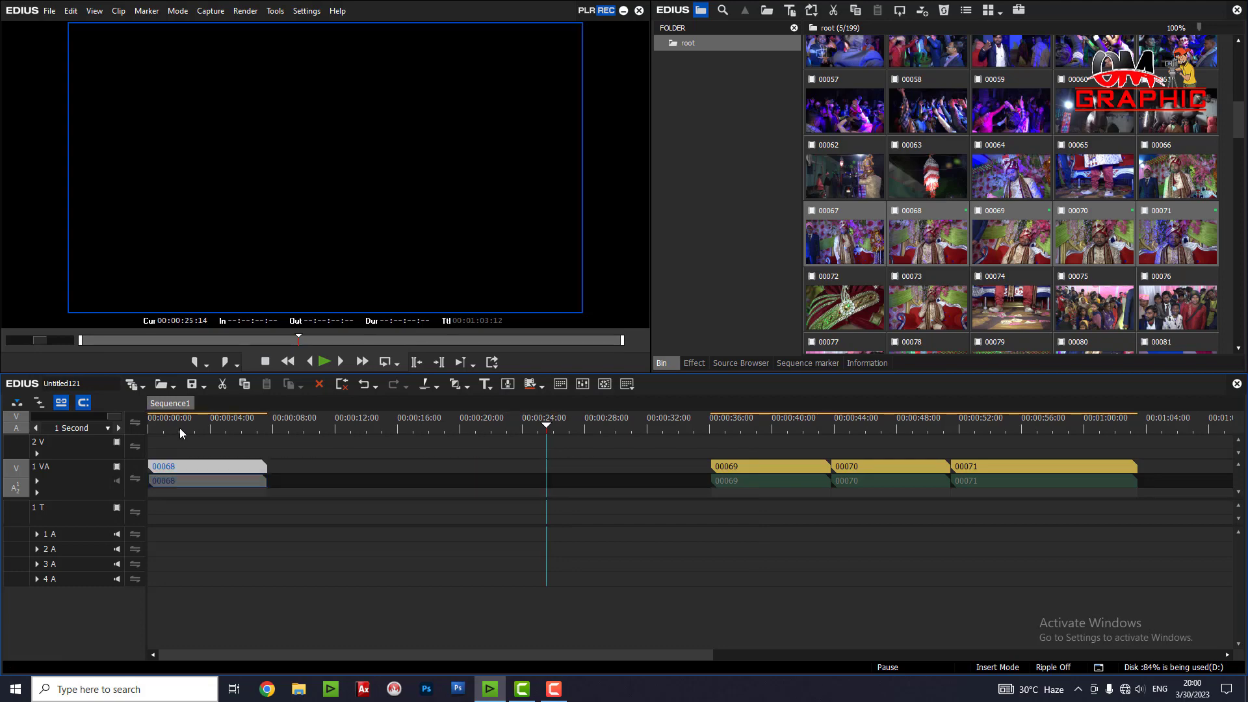
Slow clip 00068 down by setting its forward speed rate to 50%.
drag(151, 430, 240, 452)
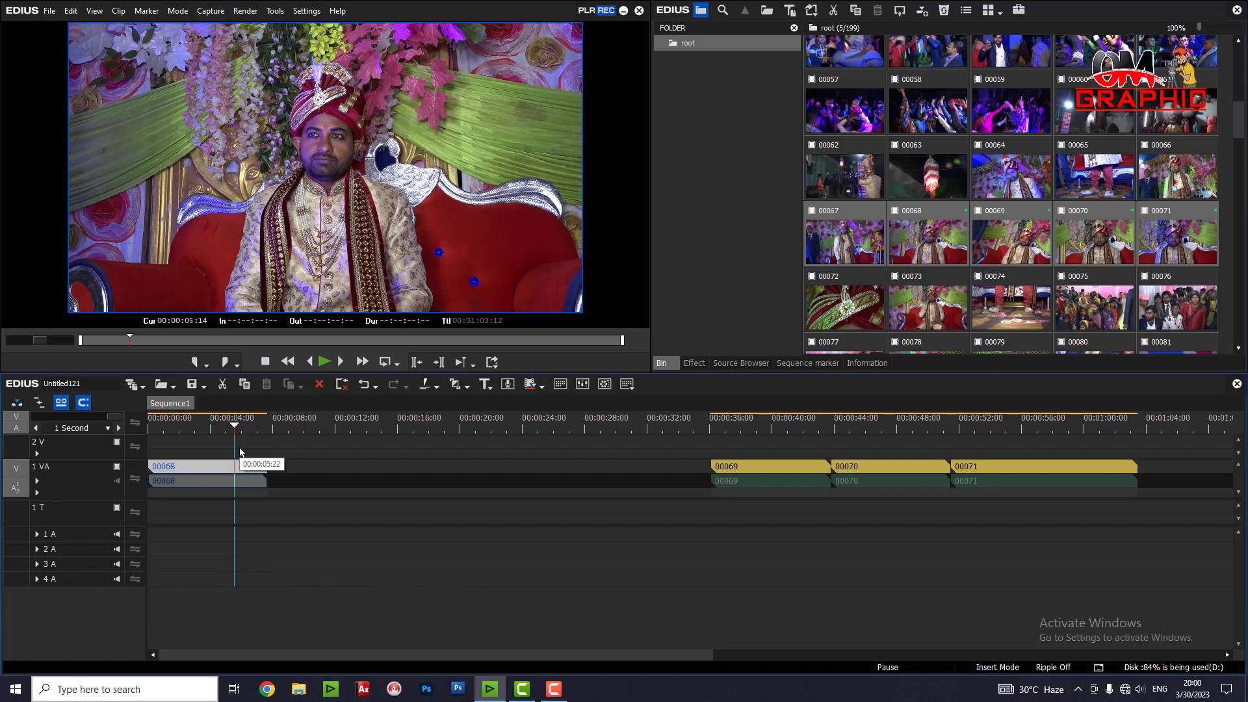
key(alt+e)
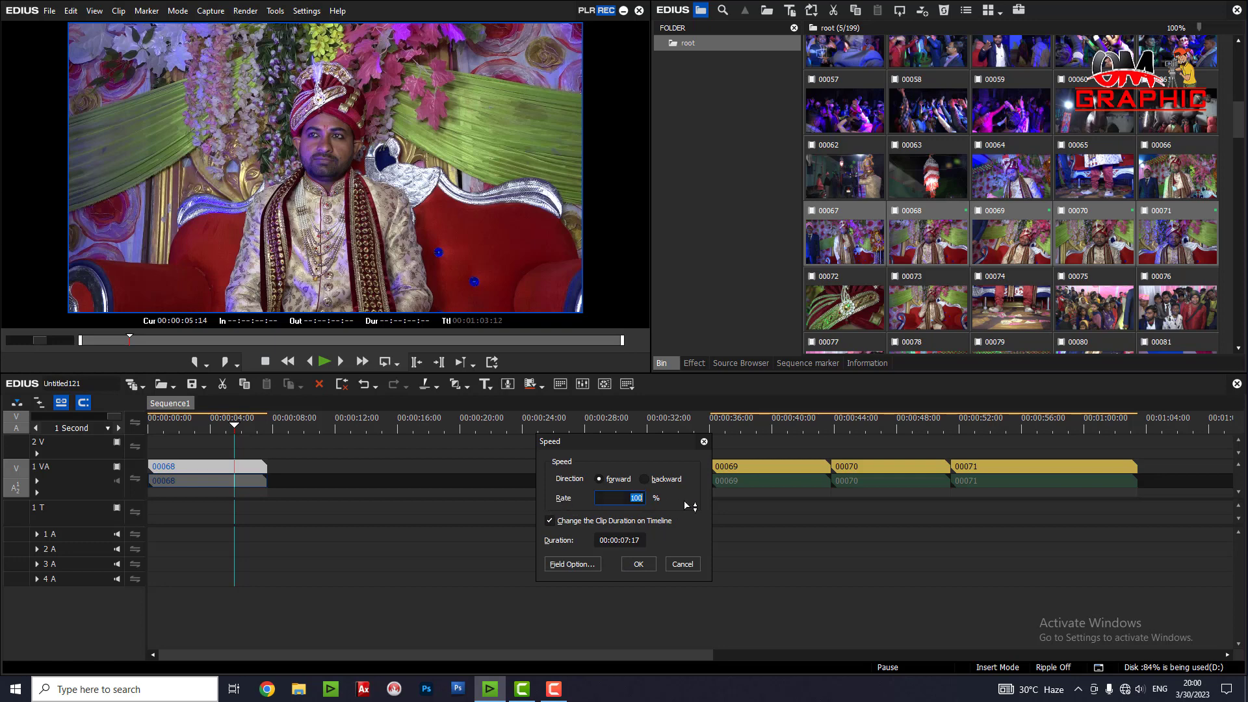
text(50)
key(Return)
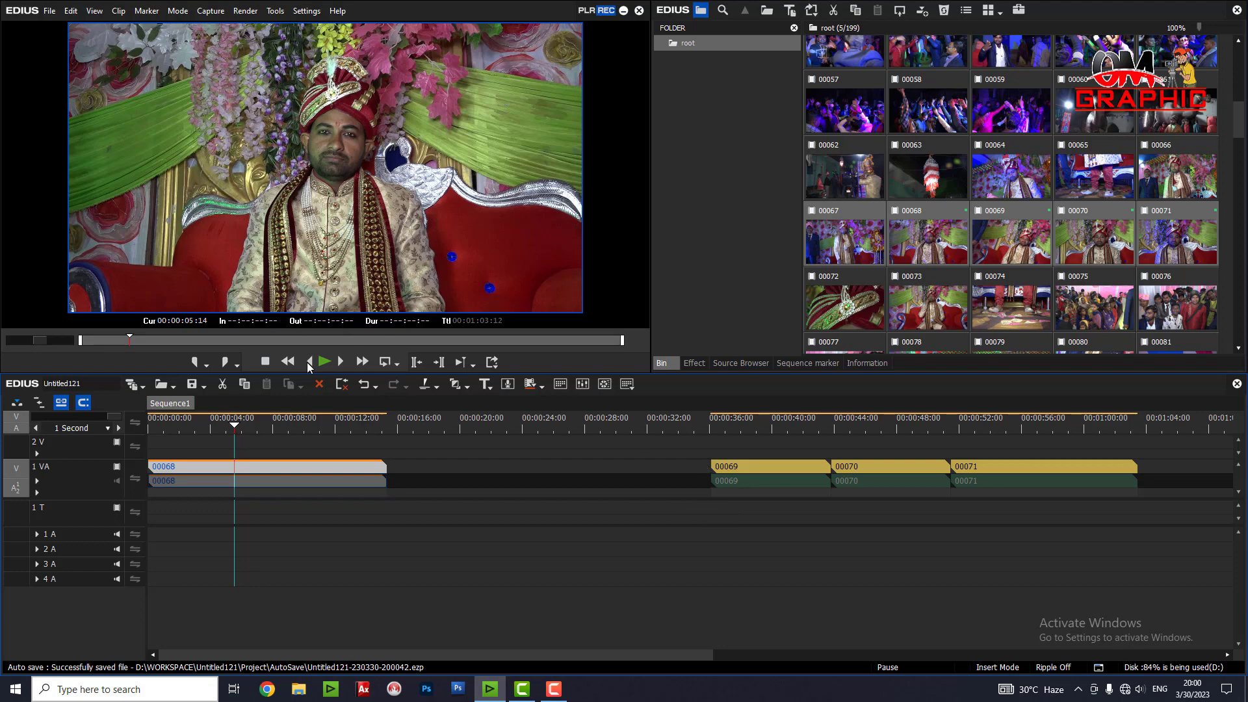
Play clip 00068 from its beginning to check the slow motion.
click(151, 422)
key(space)
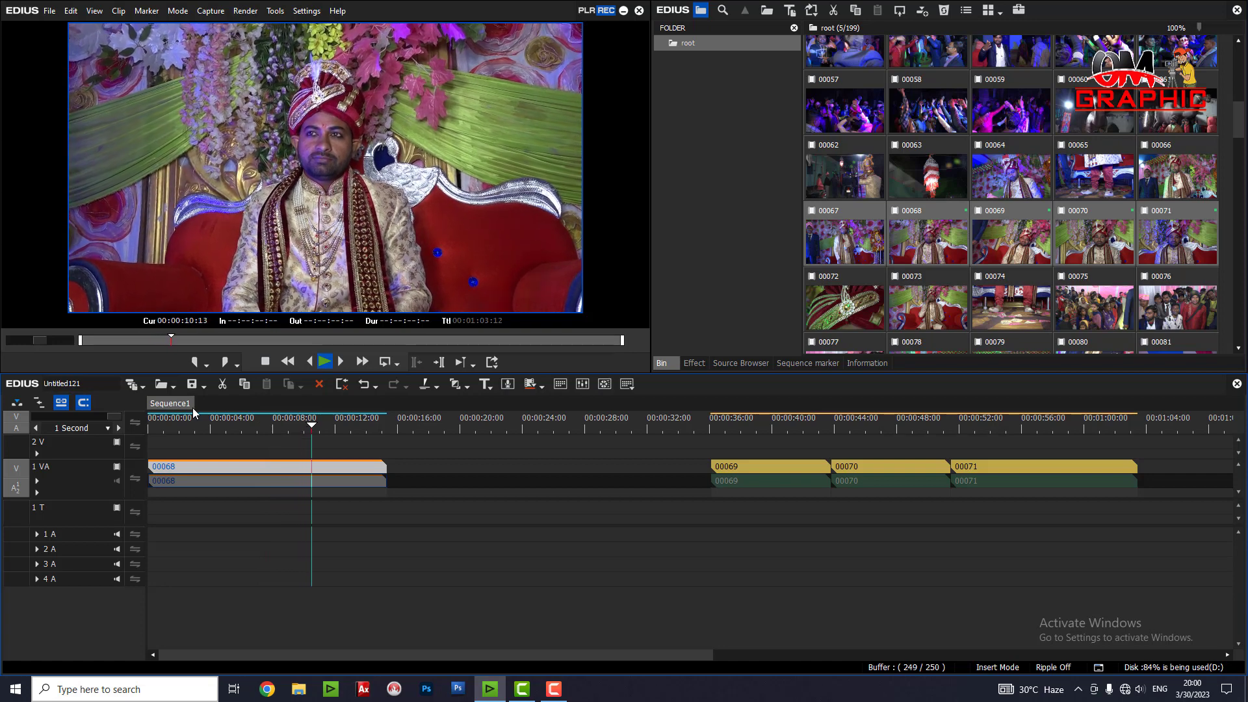
key(space)
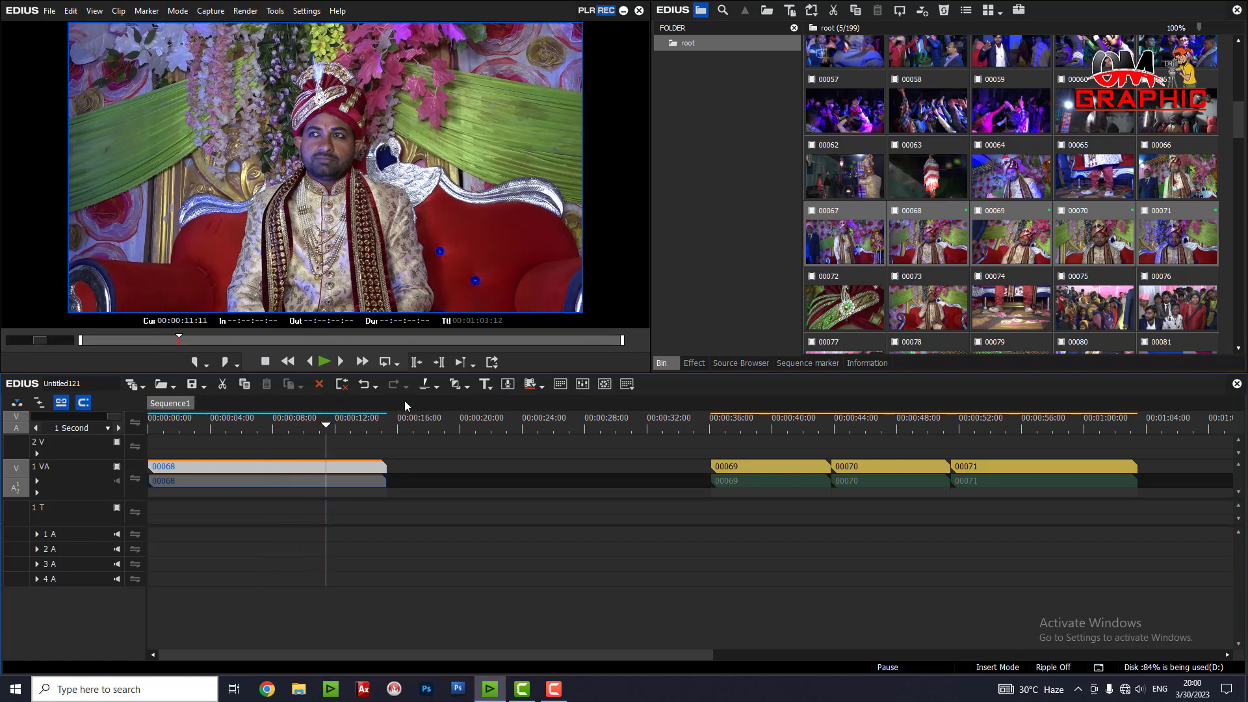
Trim the start of clip 00068 to the timeline position 00:00:00:20.
click(173, 419)
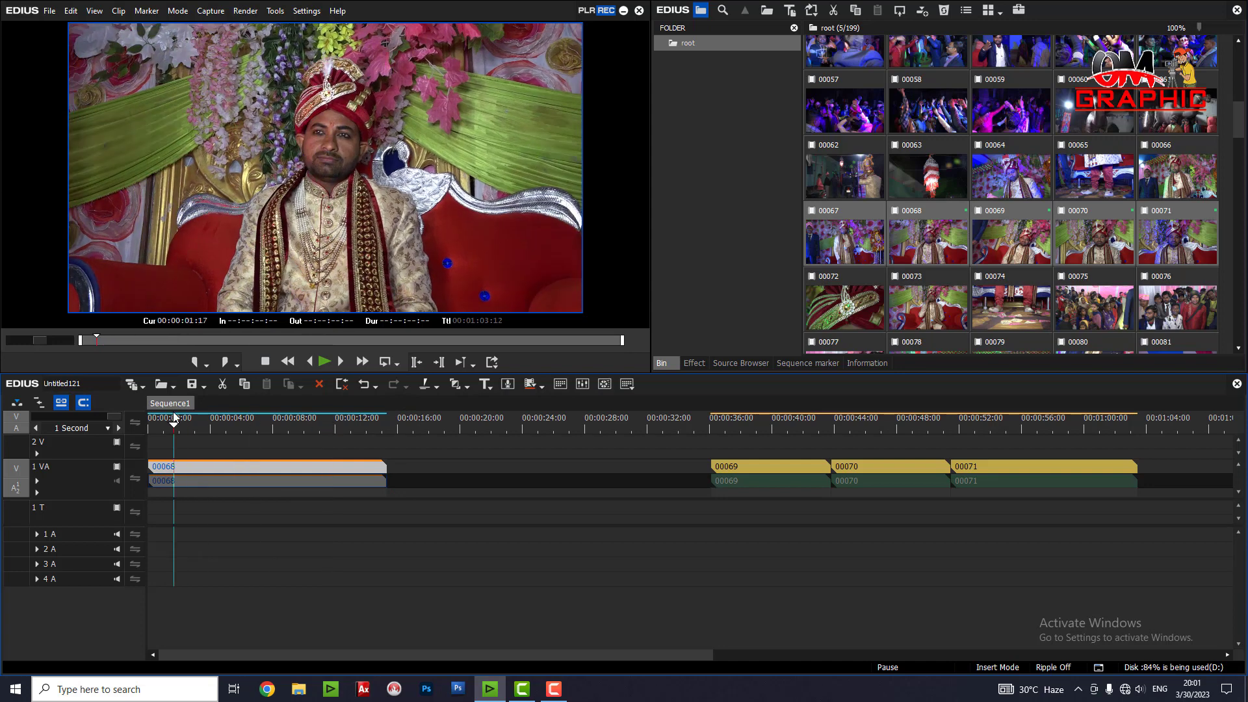
drag(174, 419, 157, 419)
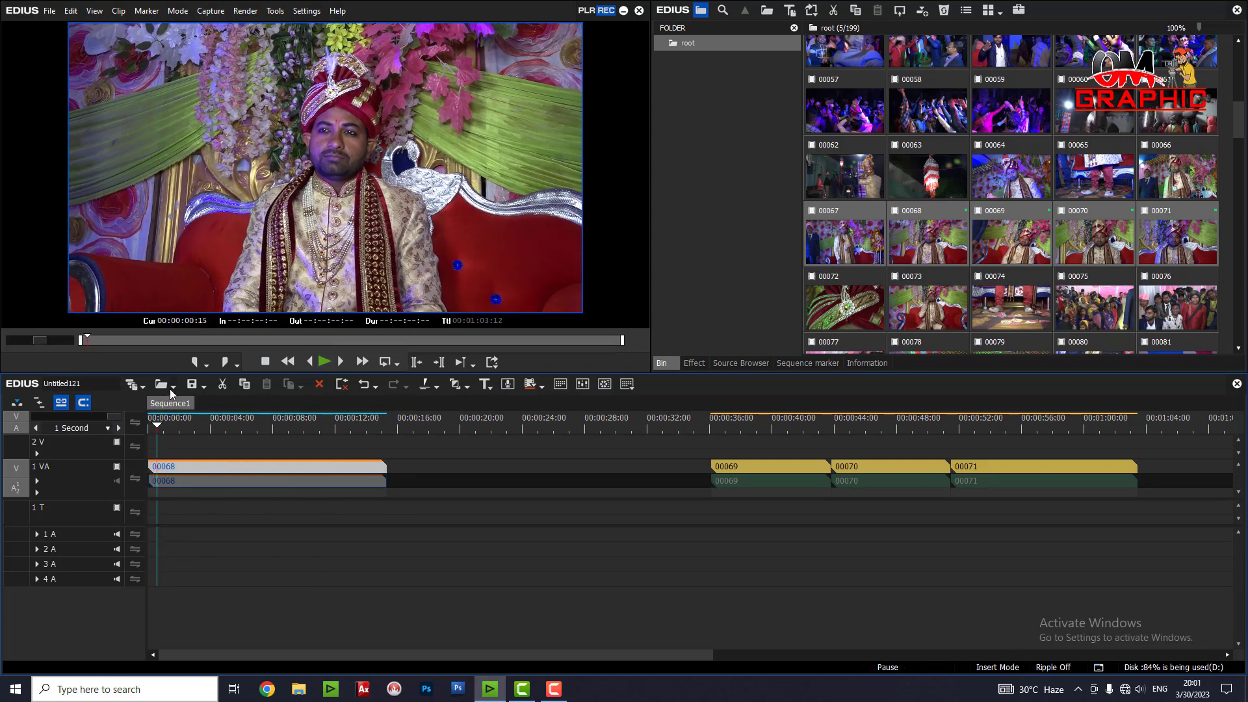
click(149, 421)
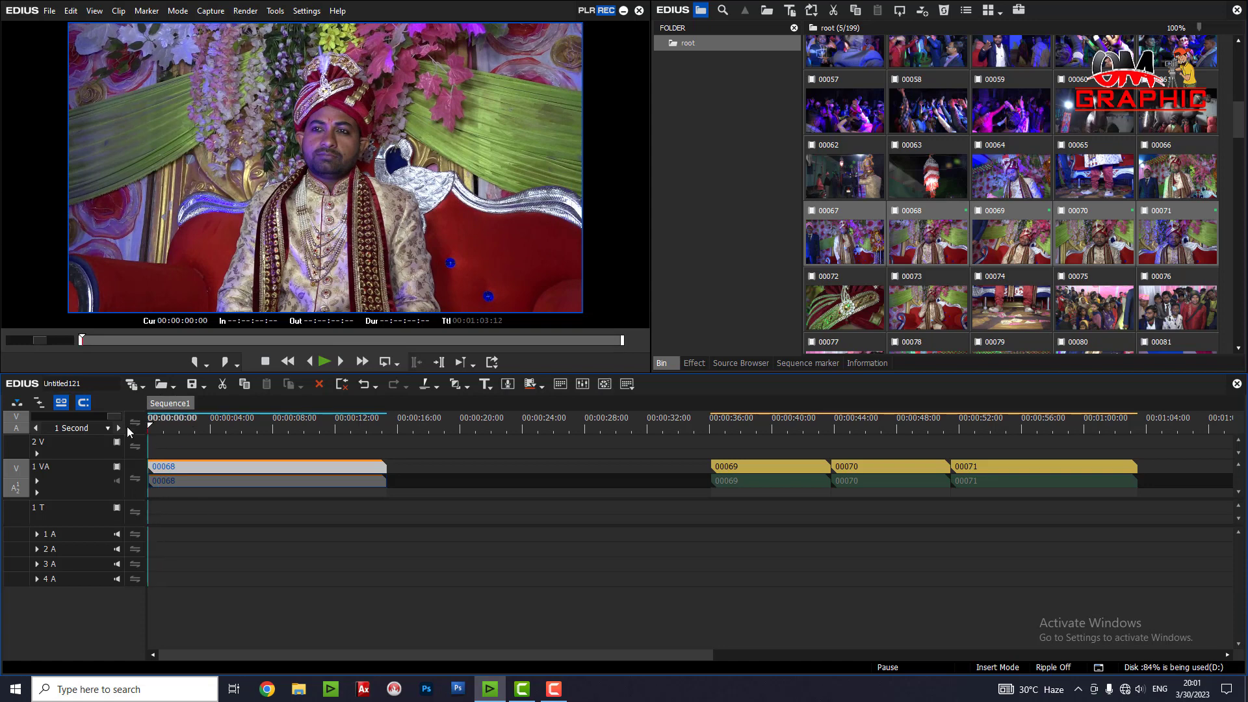
click(161, 426)
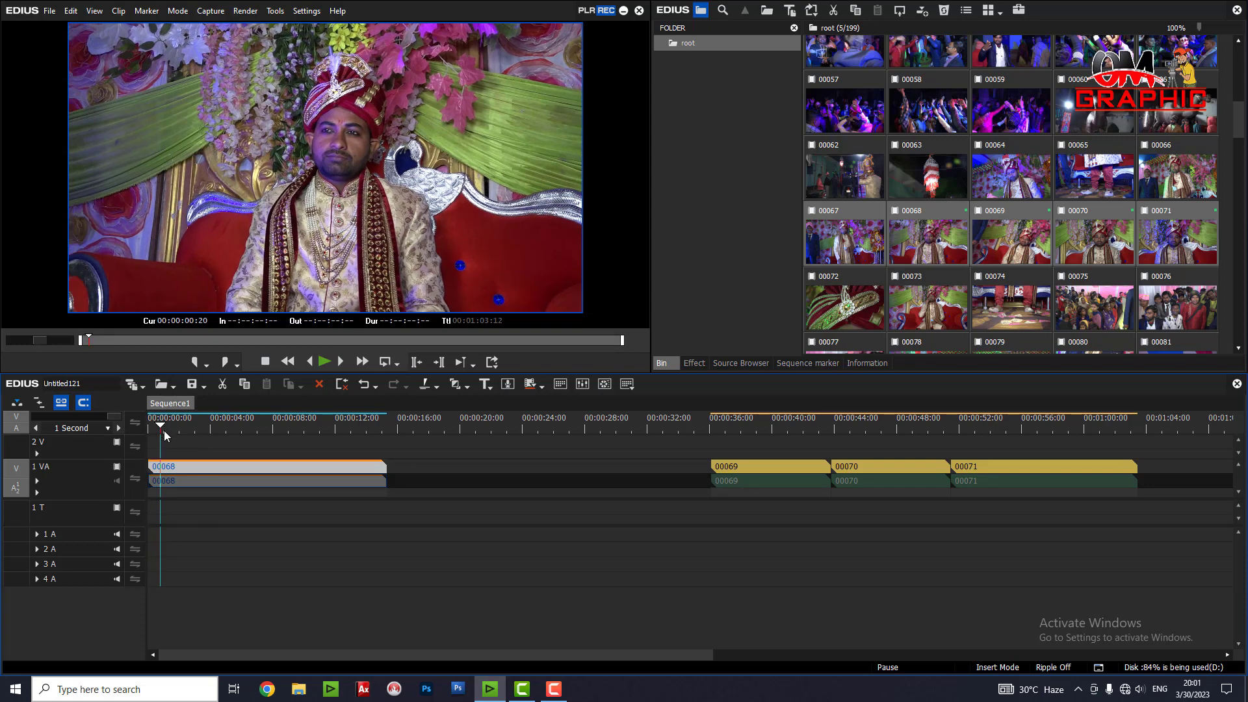
click(179, 468)
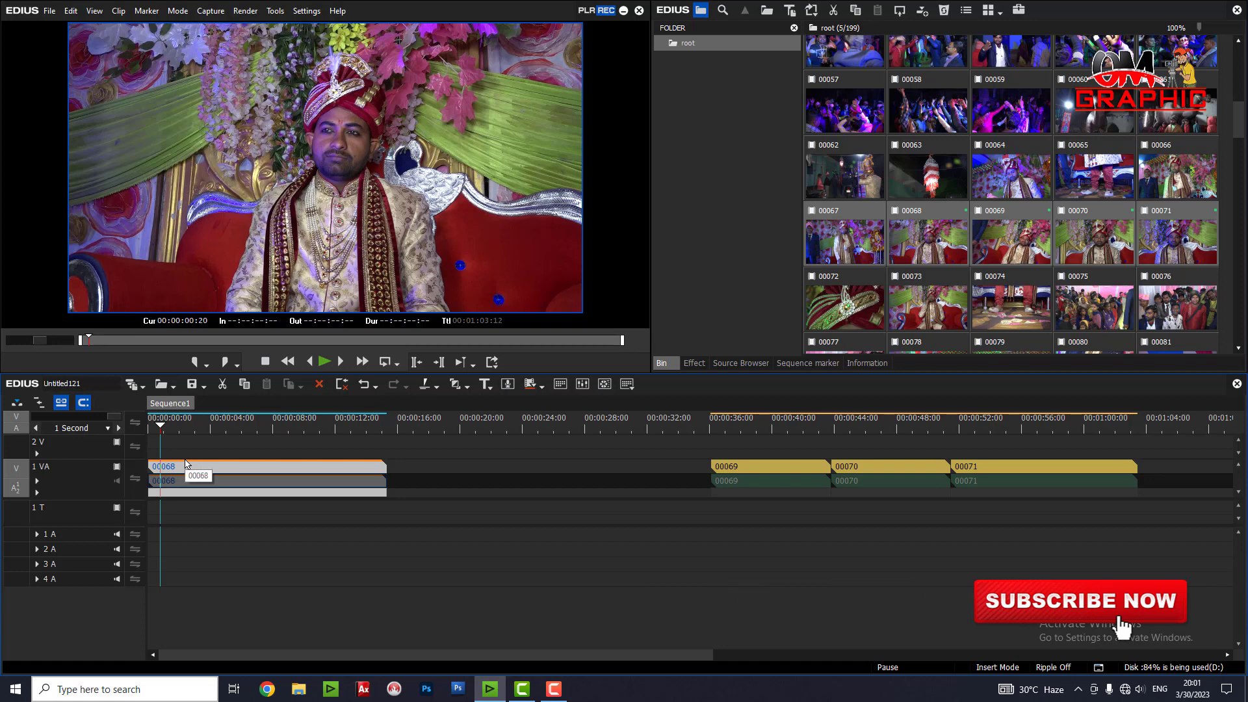
key(n)
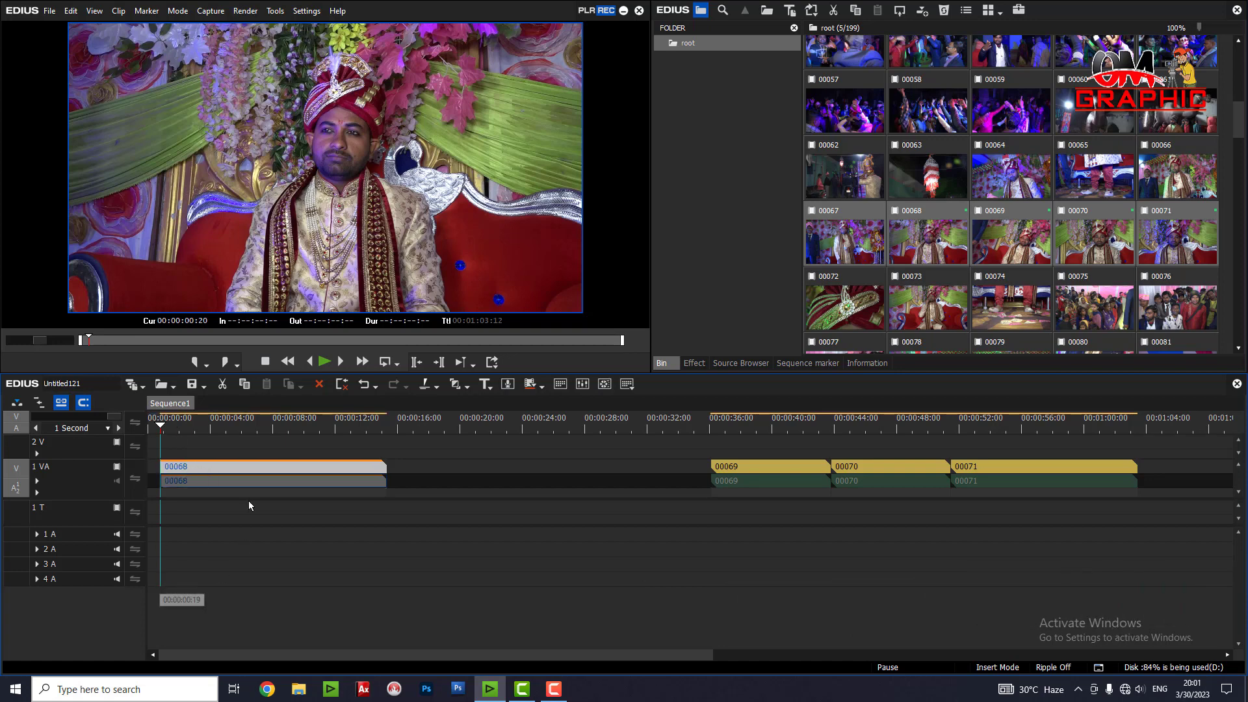
Shift clip 00068 back to the timeline start and trim its end to about 13 seconds.
drag(247, 475, 200, 475)
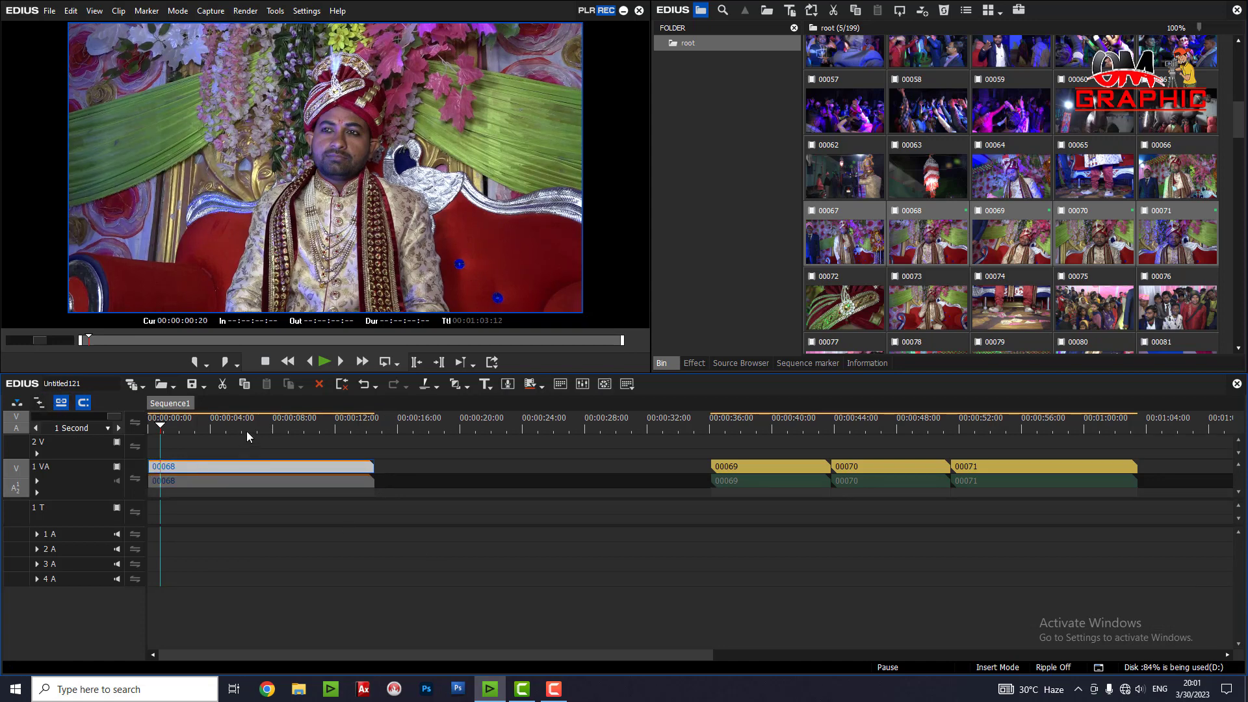
drag(276, 424, 355, 481)
drag(376, 429, 255, 479)
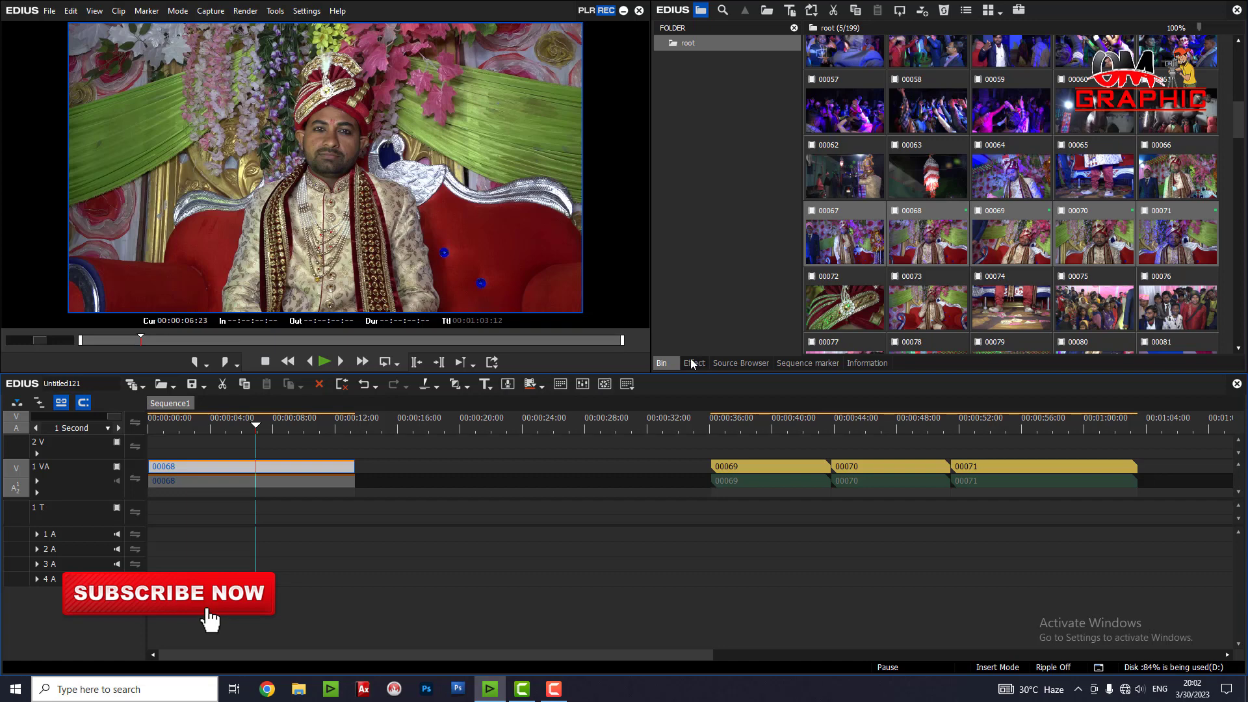
Apply the Color Balance filter from the Color Correction video filters to clip 00068.
click(693, 362)
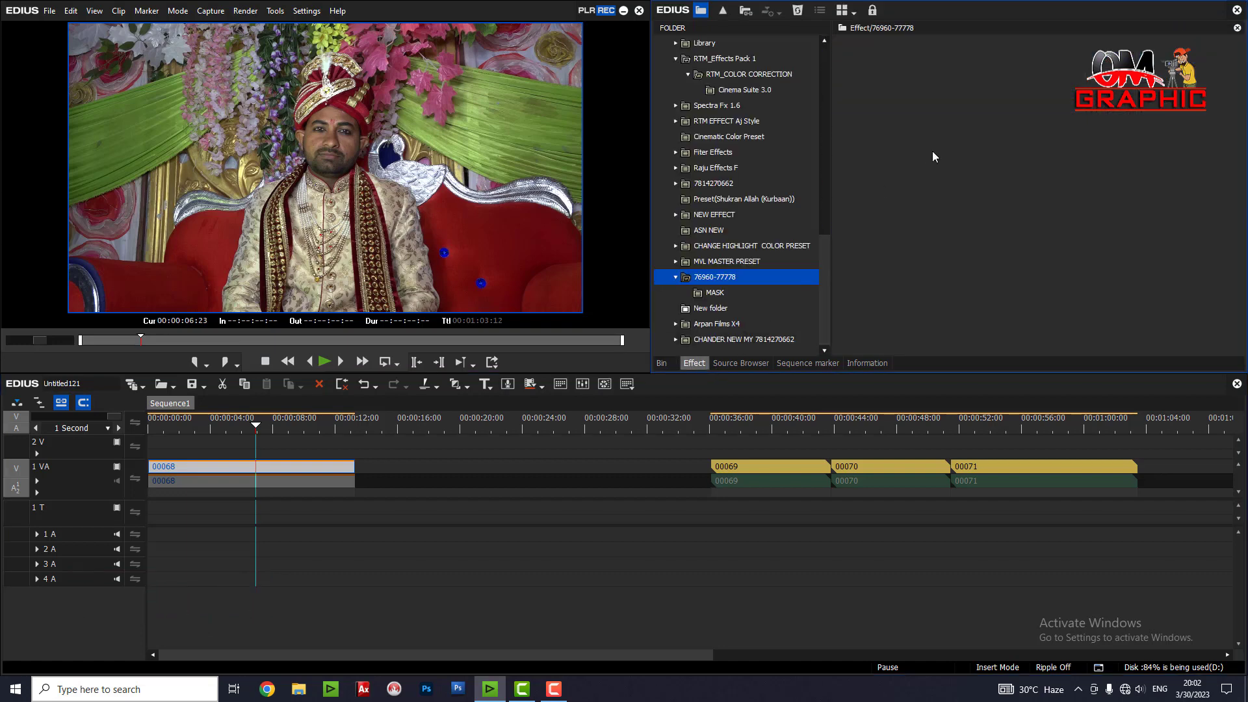
drag(828, 322, 840, 57)
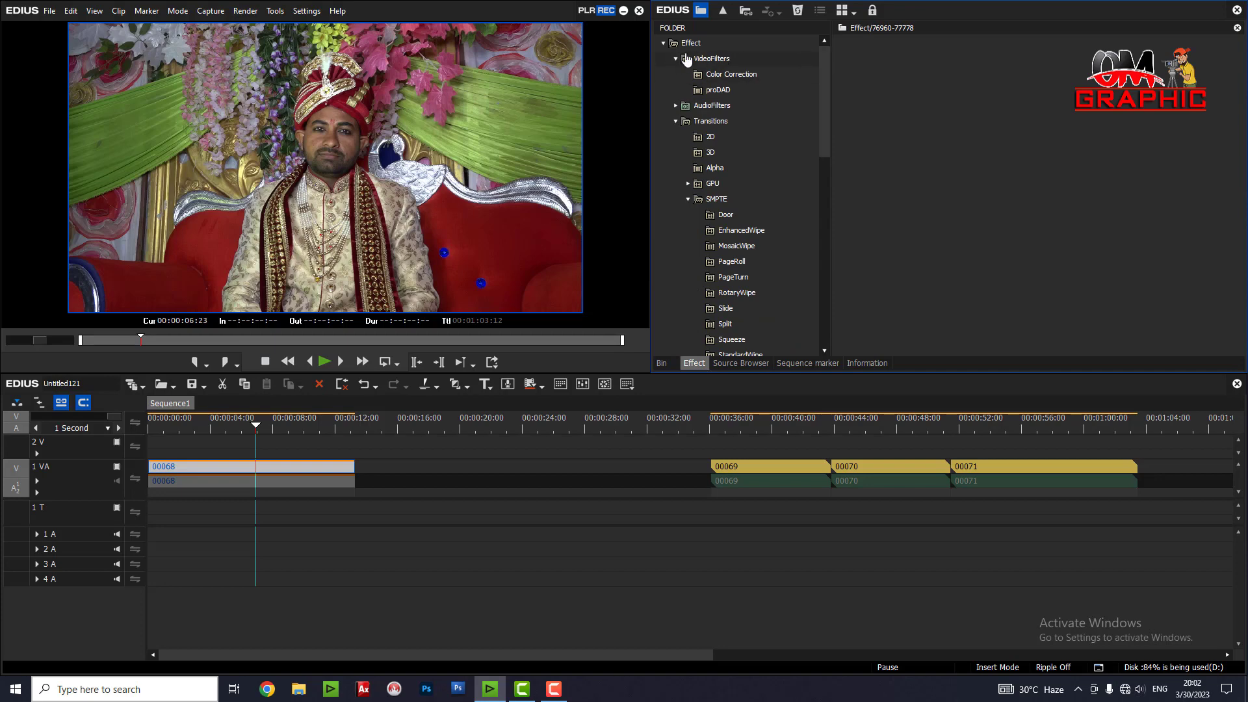
click(731, 76)
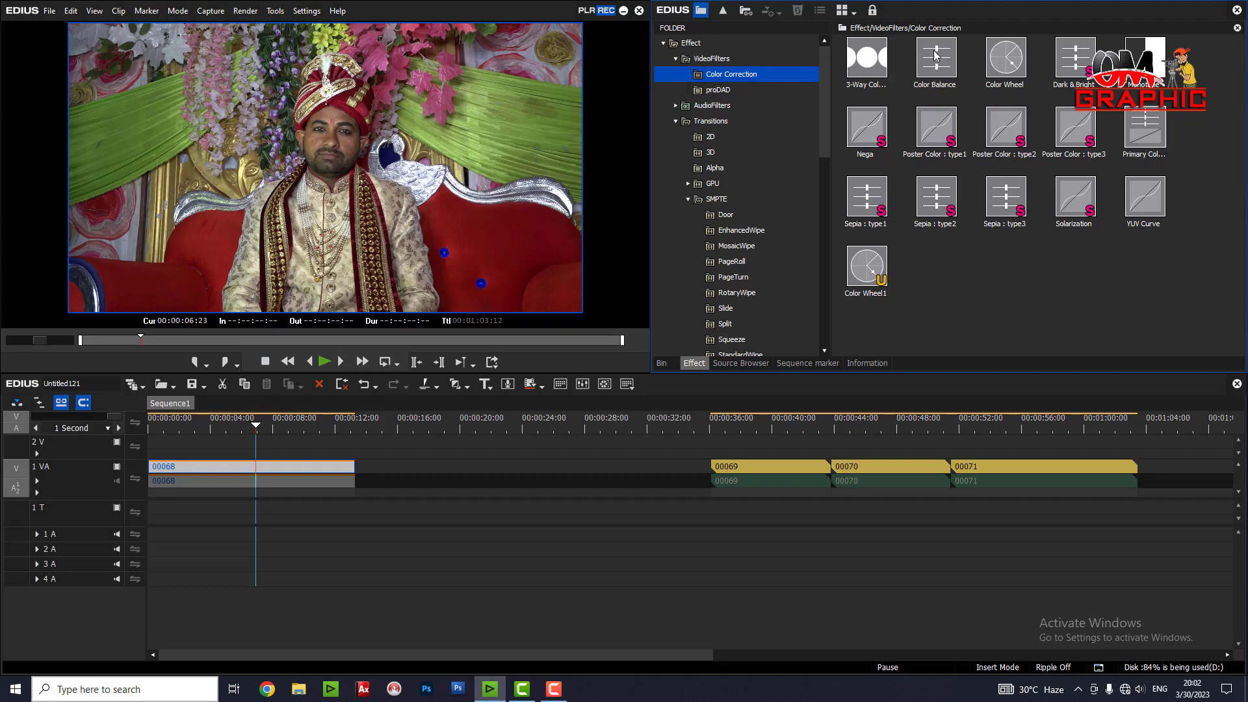
drag(939, 65, 309, 467)
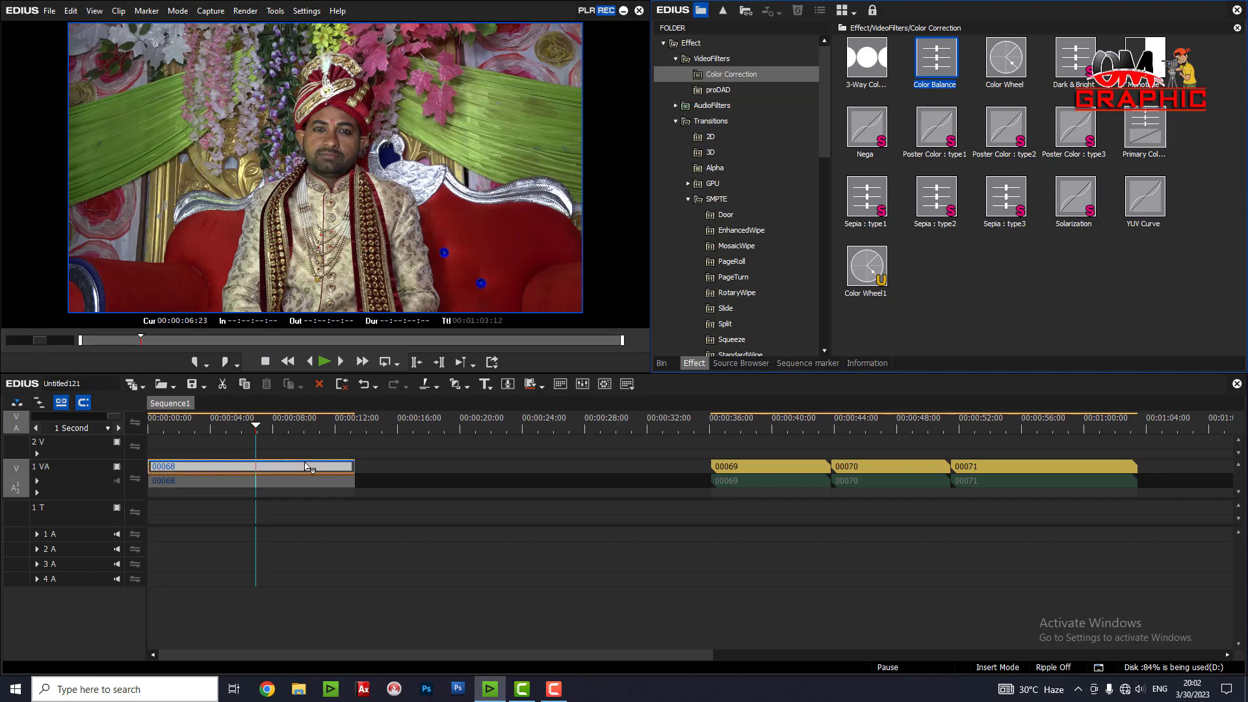
Set clip 00068's Color Balance filter to Bright 25, Contrast 7 and Chroma 22, and confirm it.
click(293, 465)
double_click(294, 466)
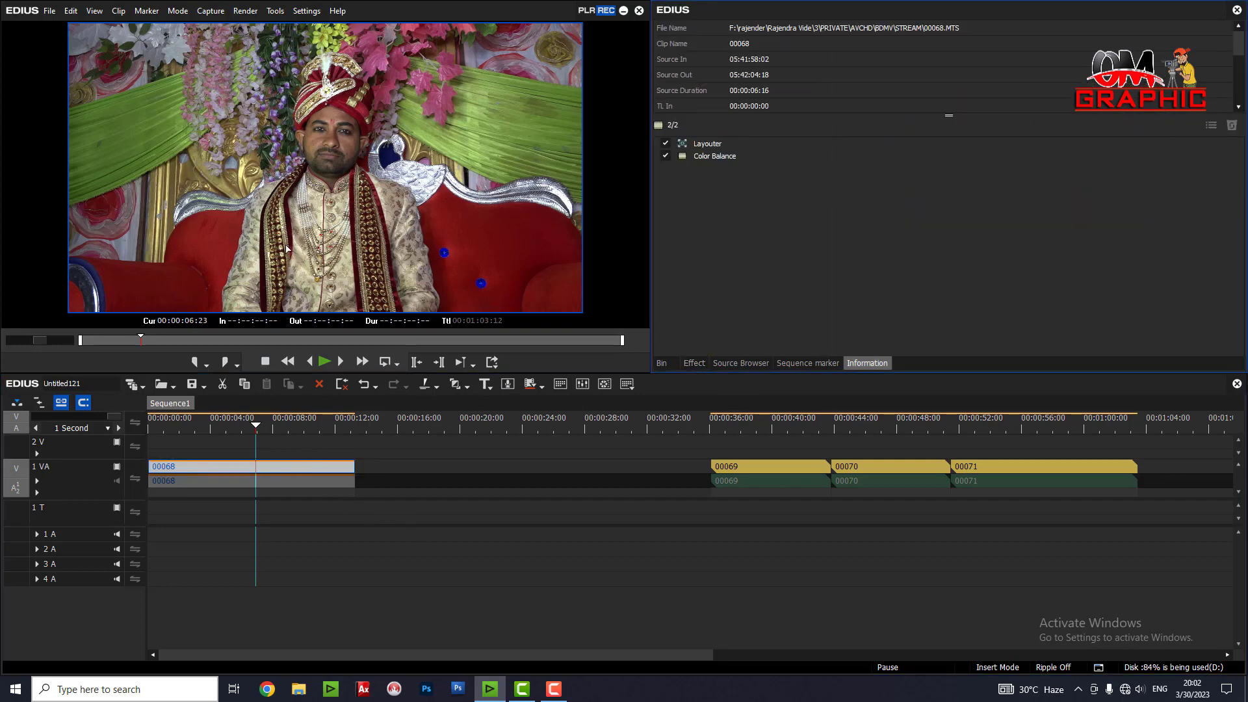
drag(257, 426, 72, 436)
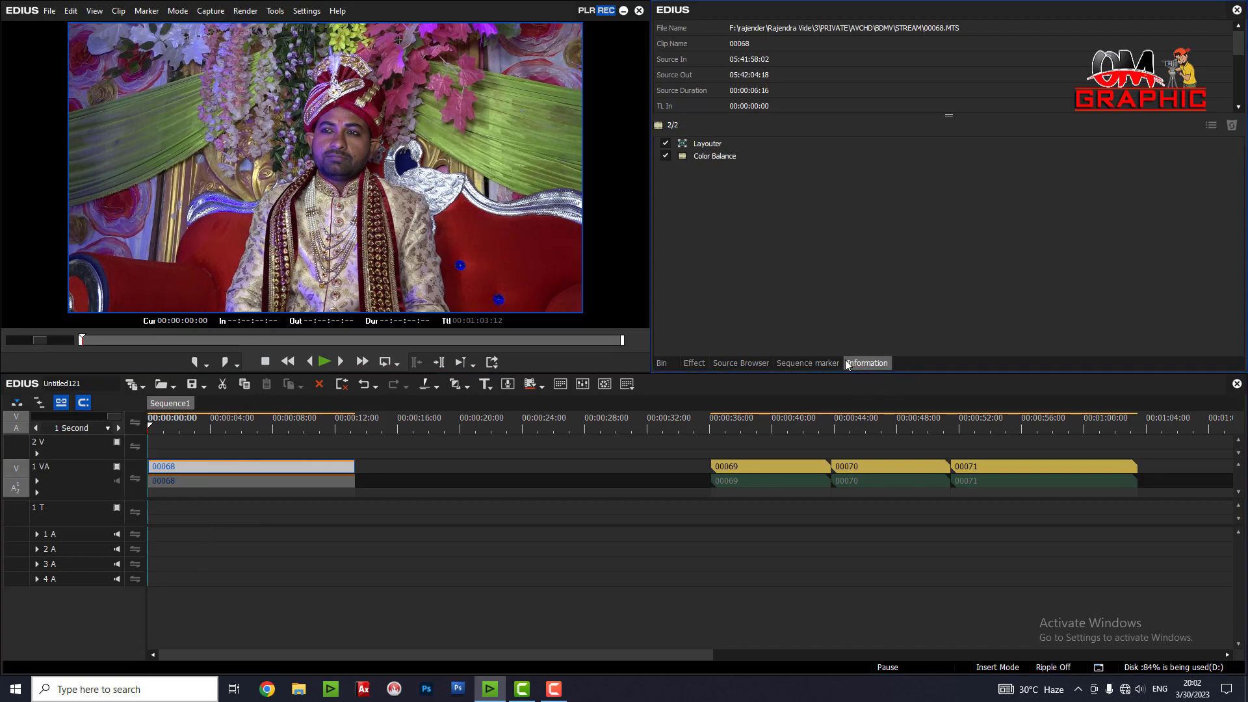
double_click(715, 156)
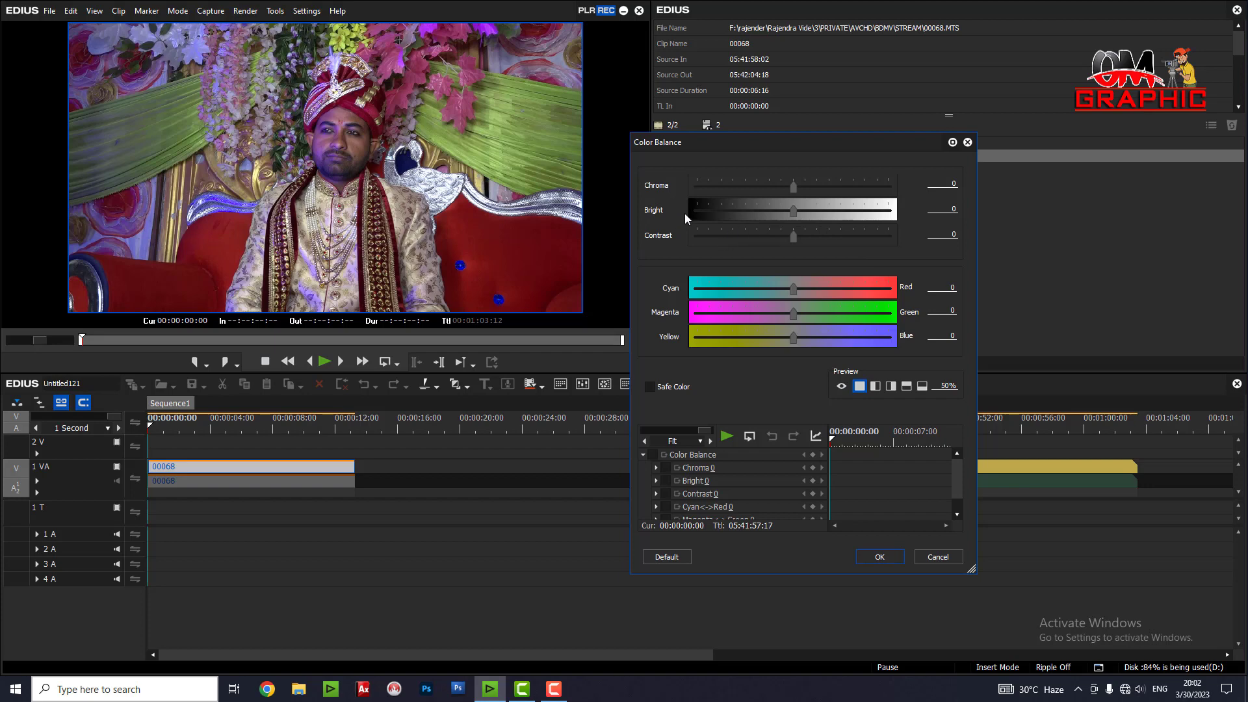
drag(793, 210, 809, 215)
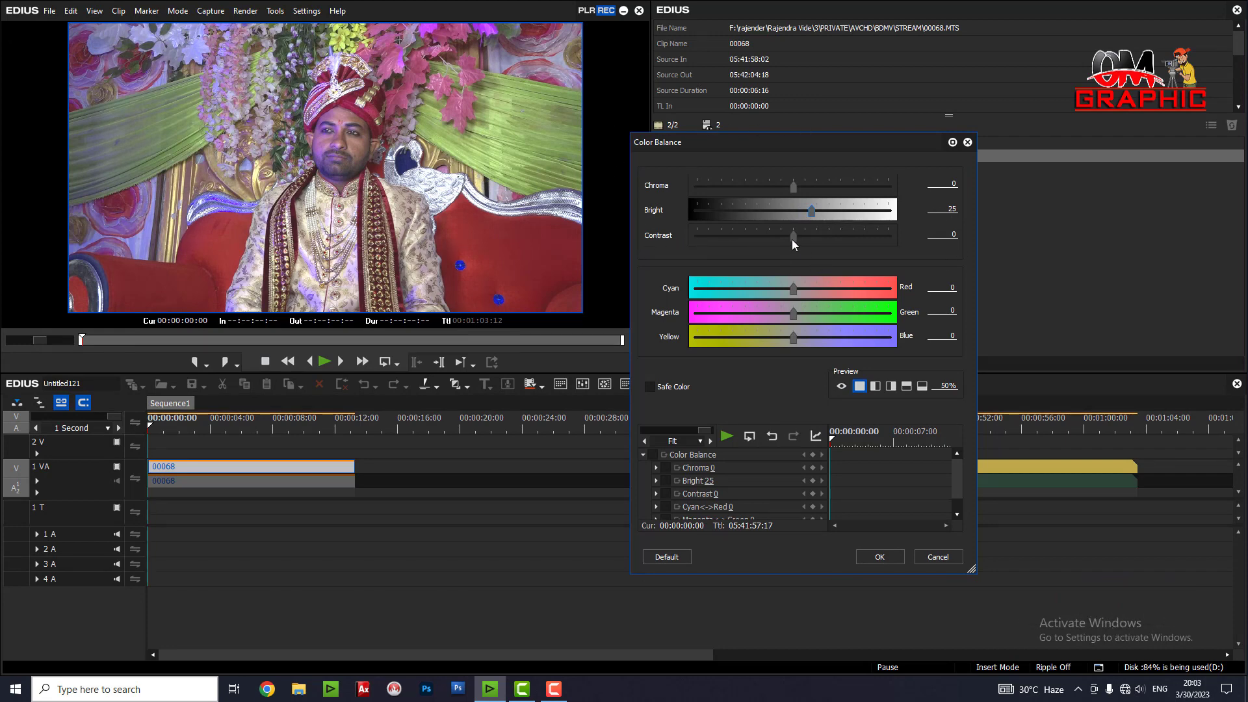
drag(793, 236, 799, 236)
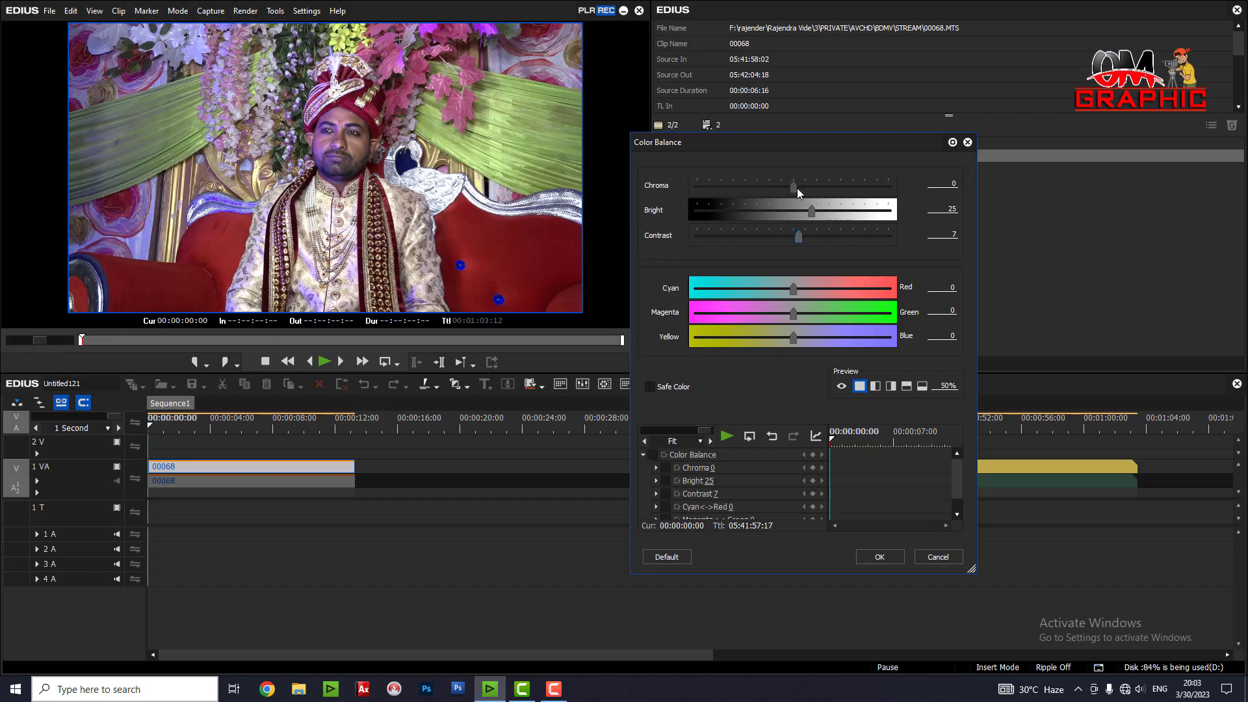
mouse_move(797, 188)
mouse_down()
mouse_move(840, 186)
mouse_move(801, 194)
mouse_move(813, 194)
mouse_up()
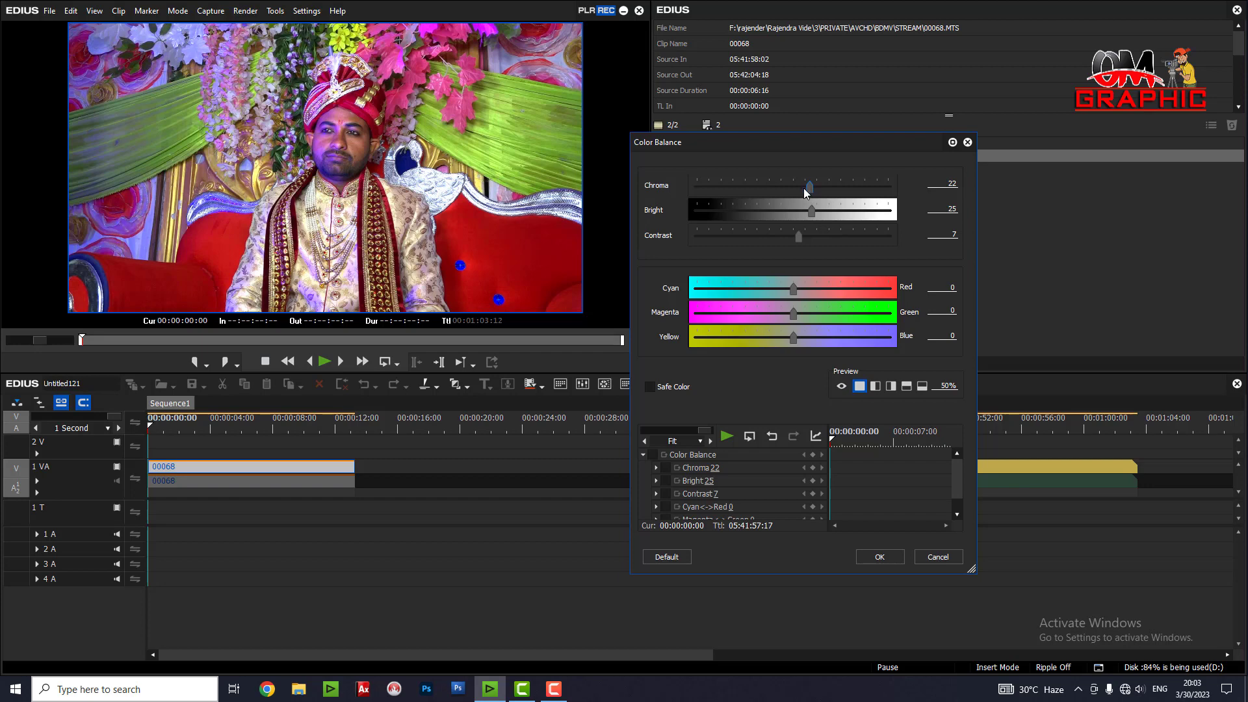
click(880, 558)
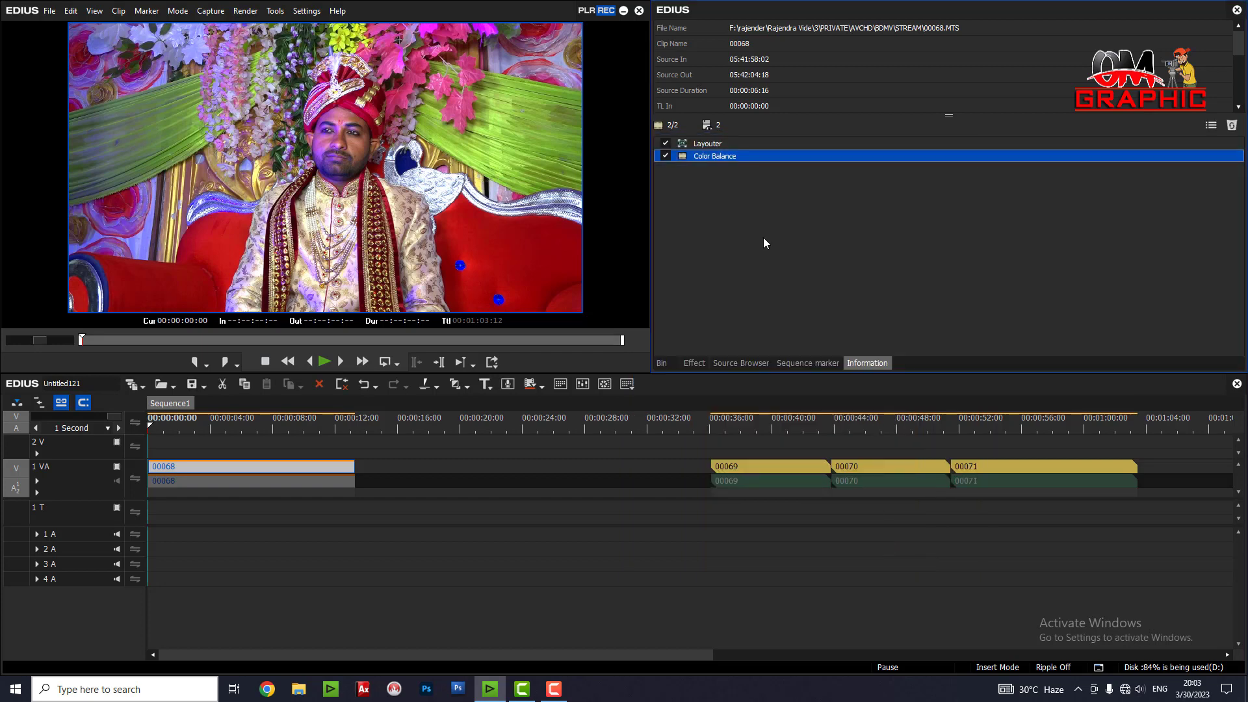
Compare clip 00068 with Color Balance switched off and on, and check the corrected picture around 9 seconds.
click(665, 156)
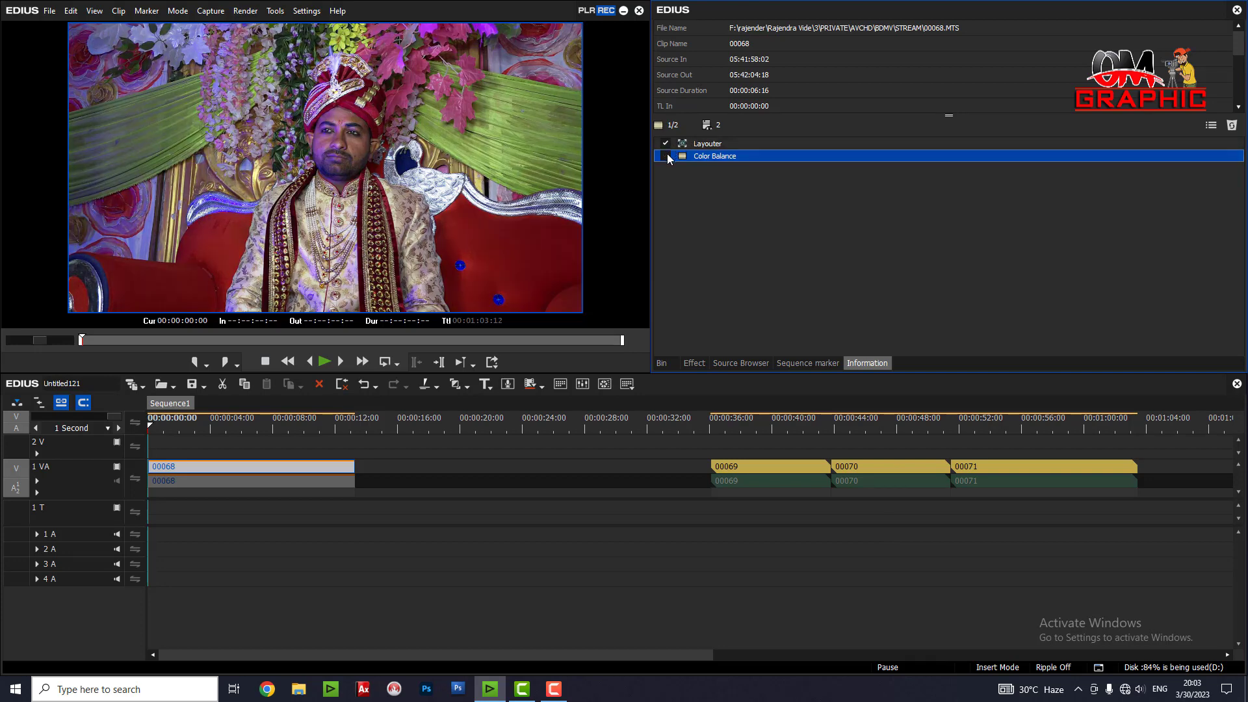
click(665, 156)
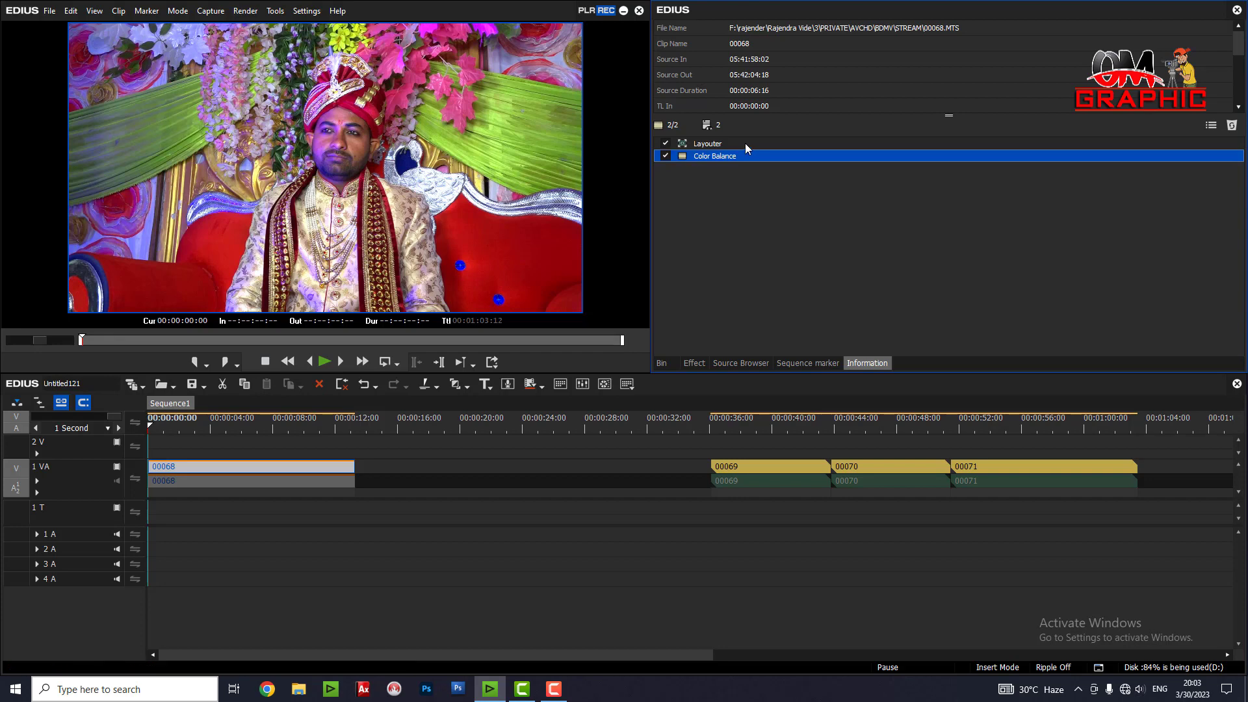
click(270, 426)
drag(300, 425, 291, 437)
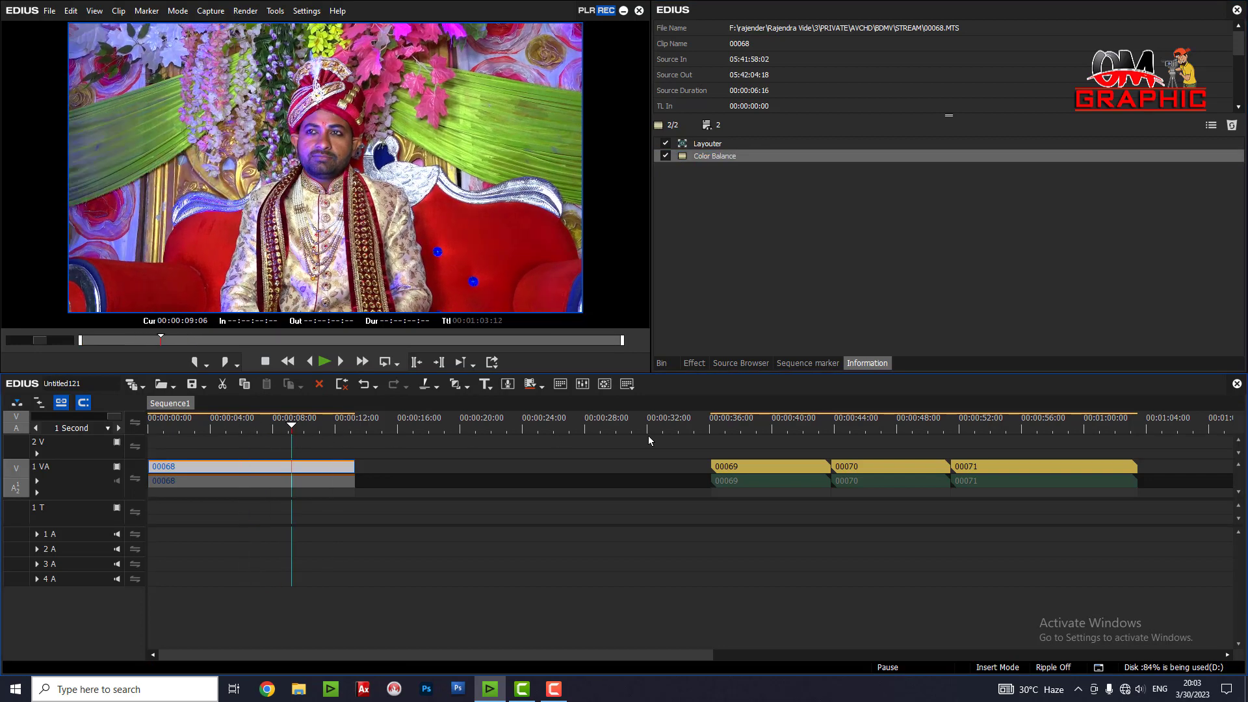
Move clips 00069, 00070 and 00071 together along the track to start at about 00:01:03.
scroll(667, 452, down, 1)
click(384, 428)
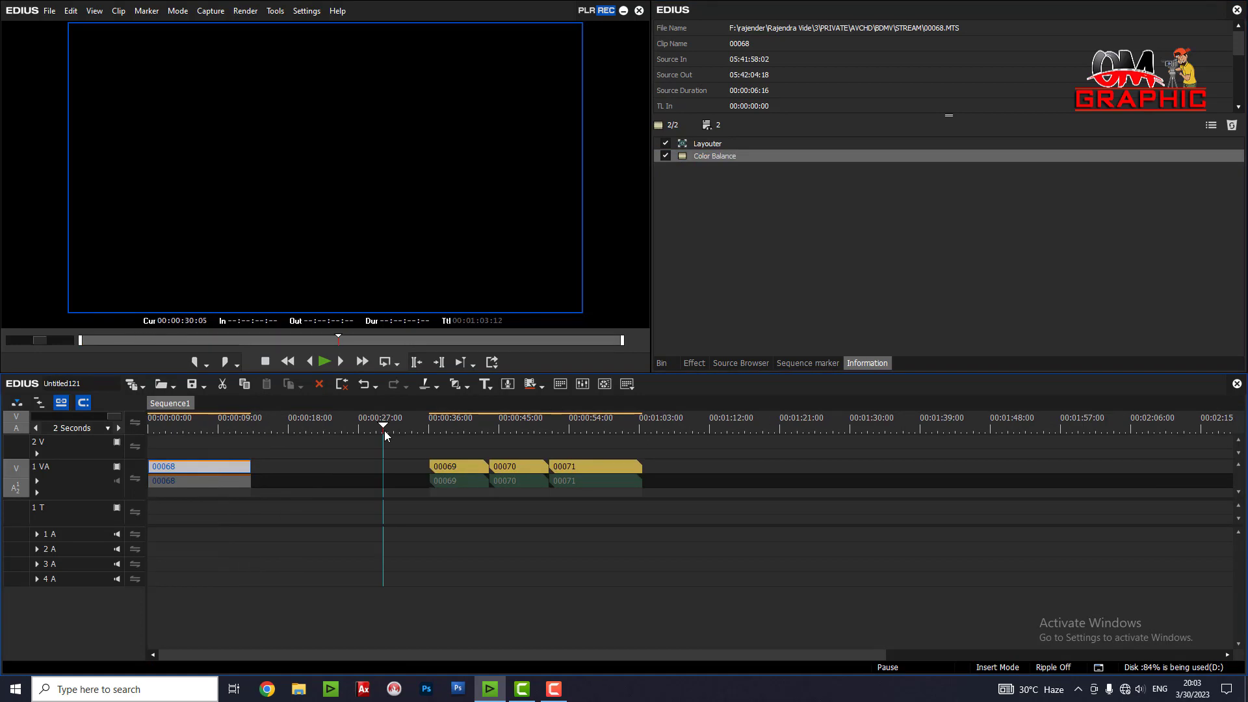
click(444, 427)
drag(407, 454, 699, 506)
drag(631, 485, 814, 498)
Copy clip 00068 and paste it four times on the same track, starting at its end at 00:00:13:08.
drag(154, 428, 119, 431)
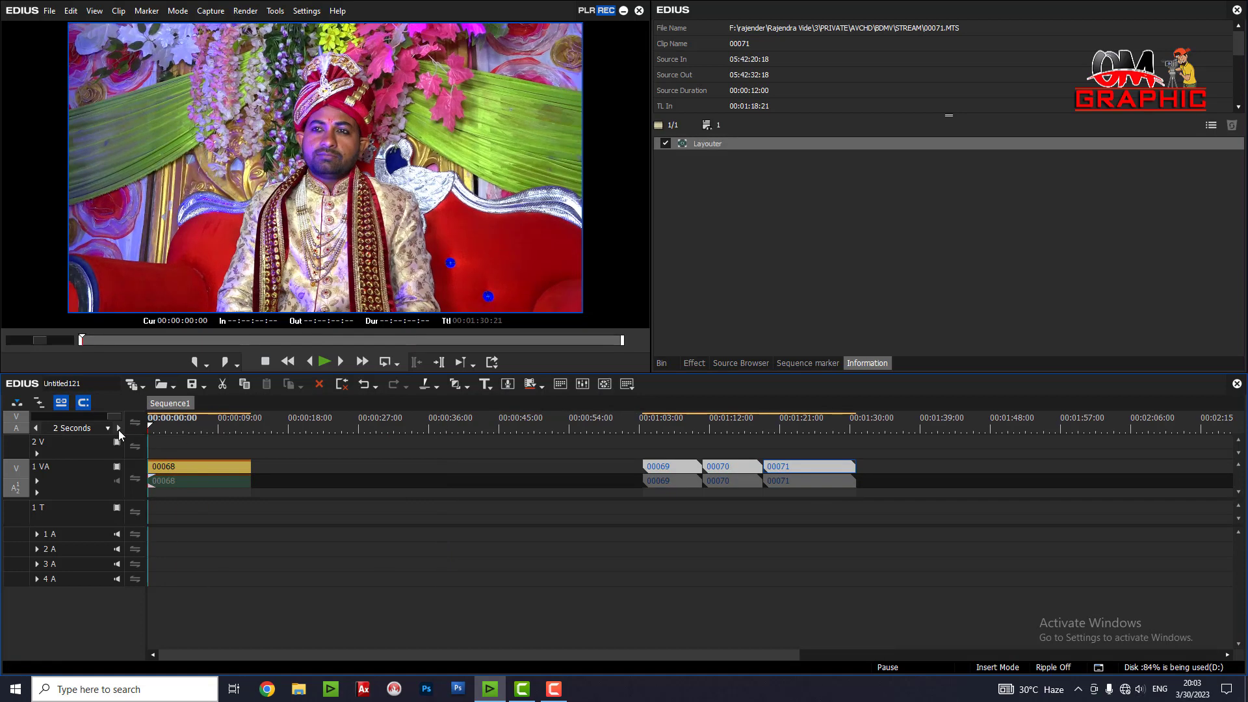
drag(166, 483, 79, 532)
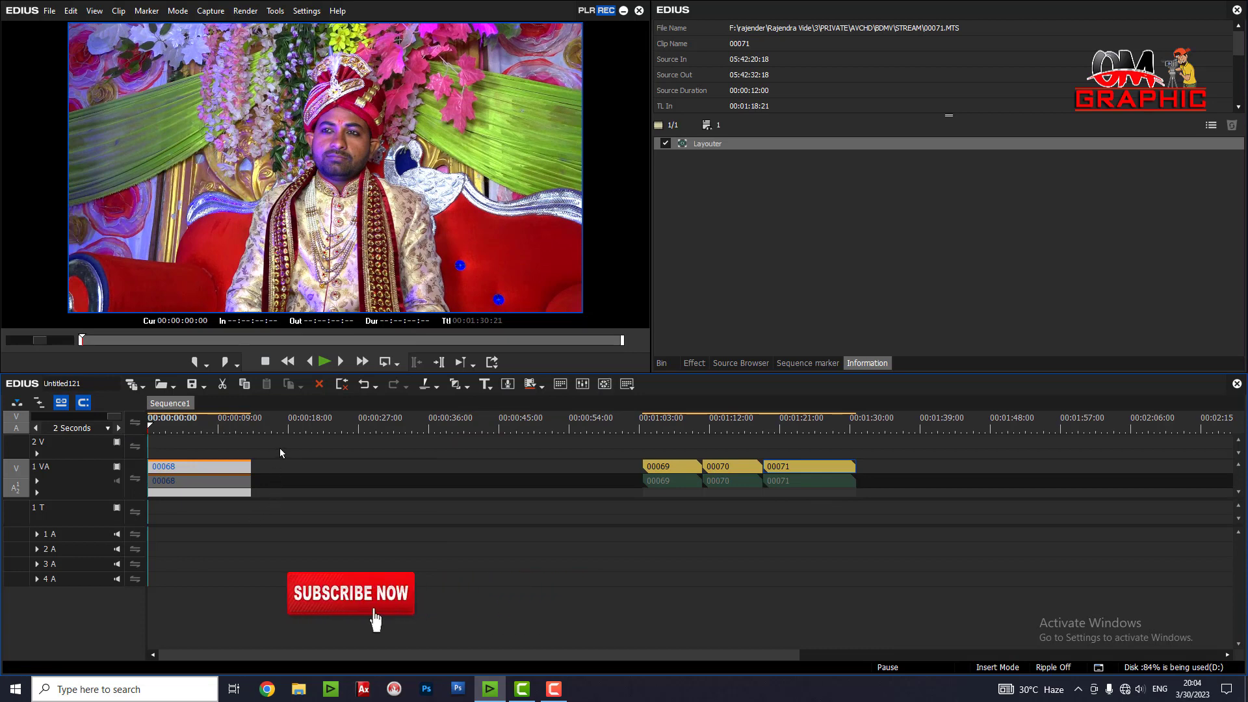
key(ctrl+c)
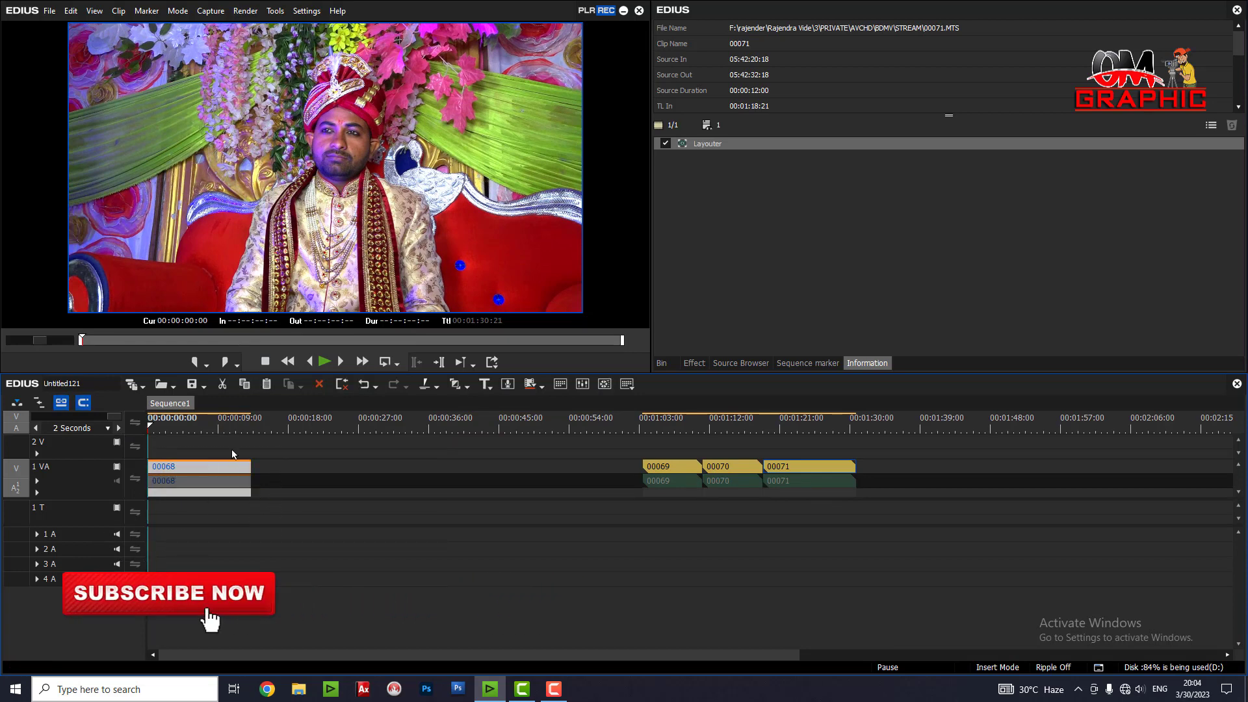
click(251, 427)
key(ctrl+v)
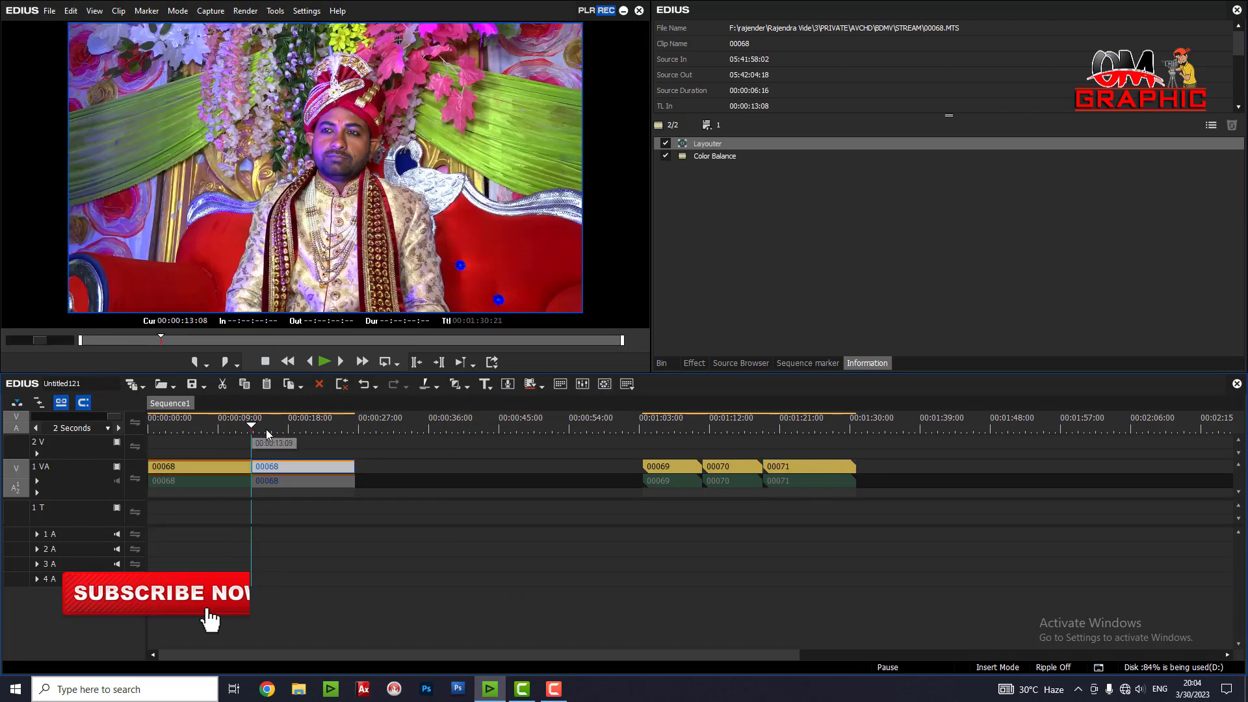
key(ctrl+v)
key(ctrl+v)
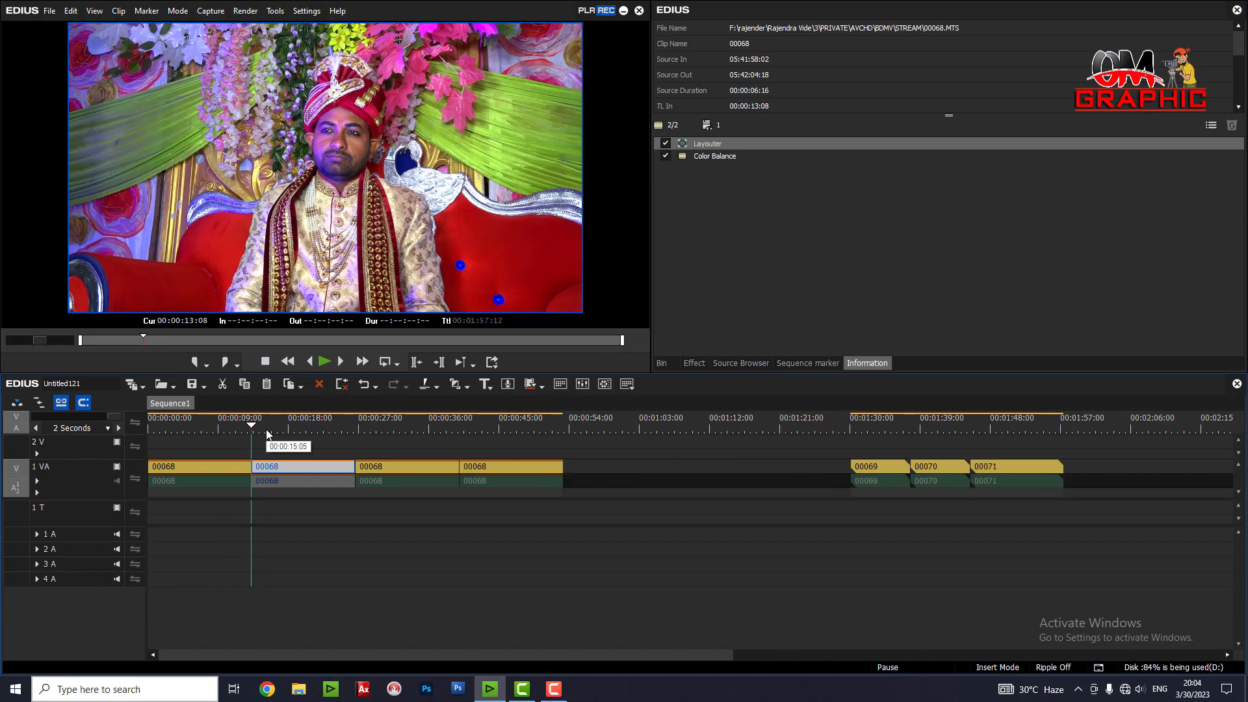
key(ctrl+v)
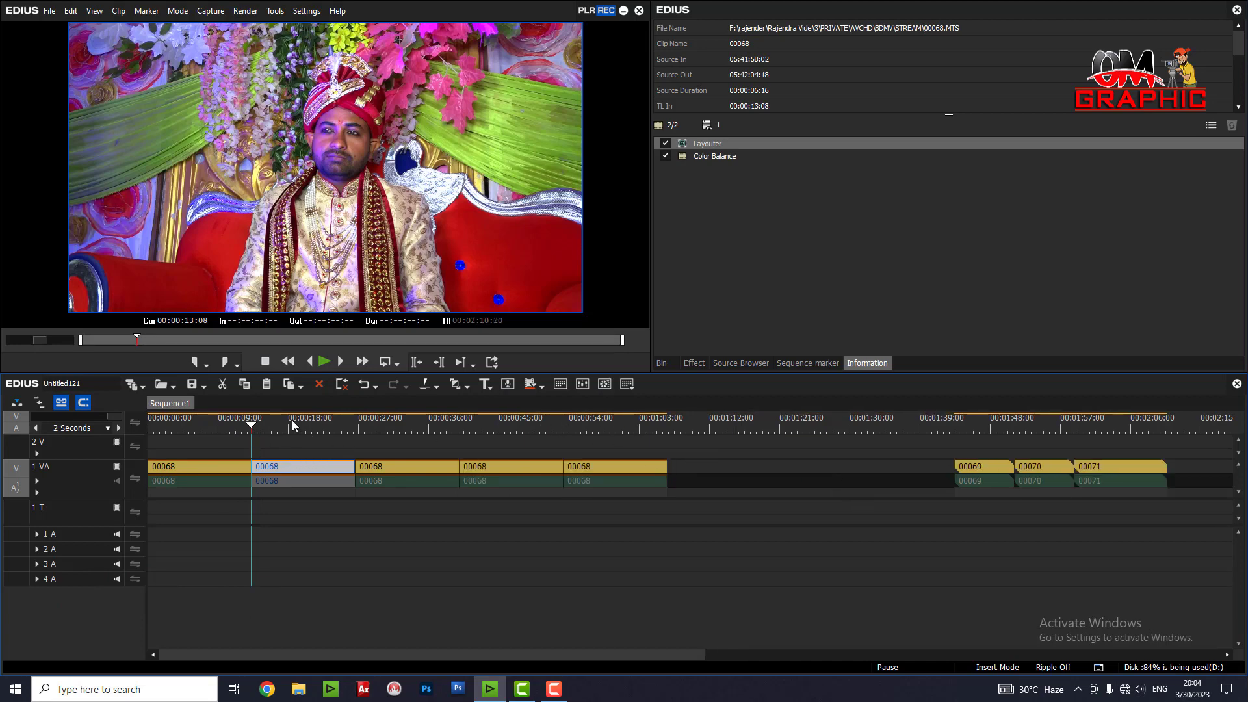
Try adding Dissolve transitions between all five 00068 clips, and undo them.
drag(293, 425, 459, 446)
drag(605, 448, 257, 500)
key(ctrl+p)
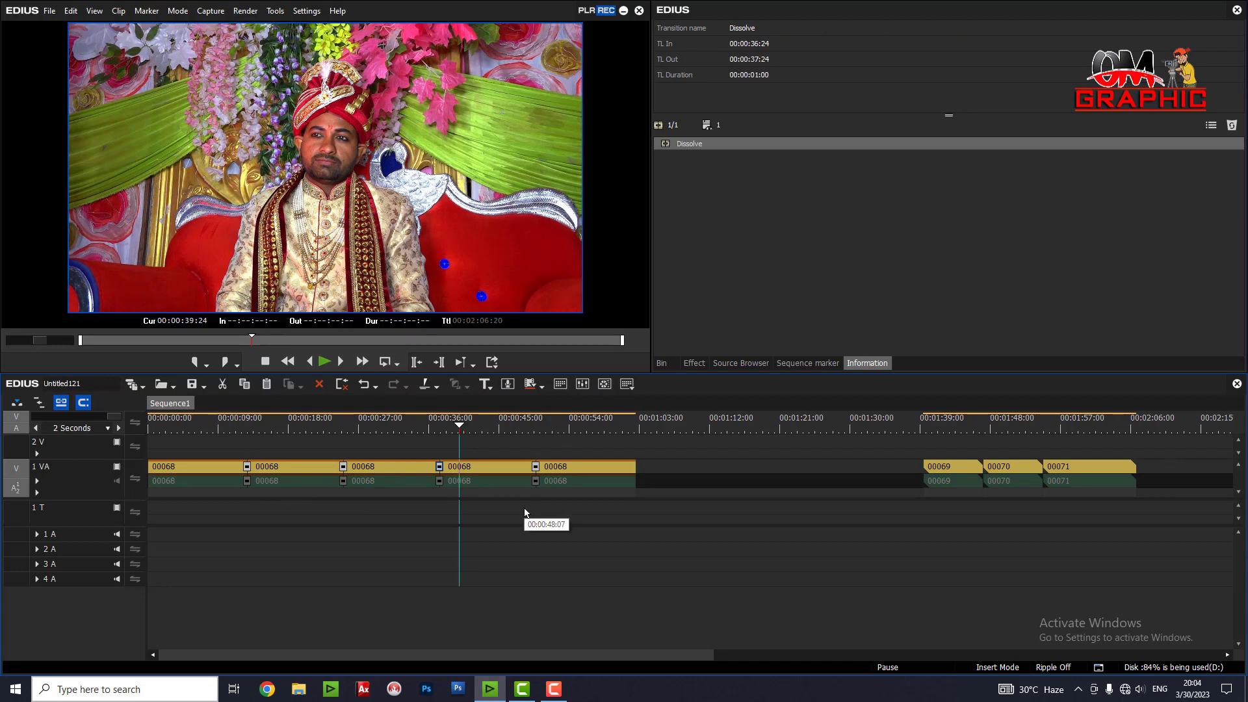
key(ctrl+z)
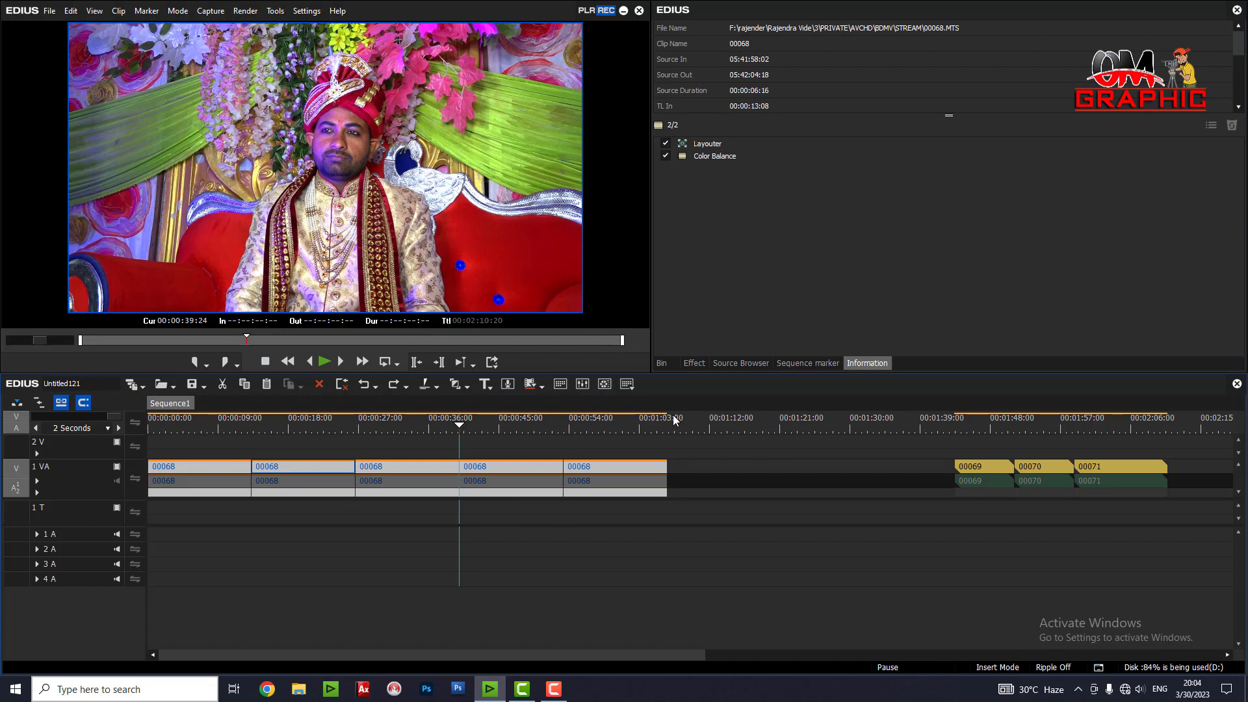
Set the sequence's out point at 00:01:00:00 and return the playhead to the timeline start.
drag(565, 423, 605, 426)
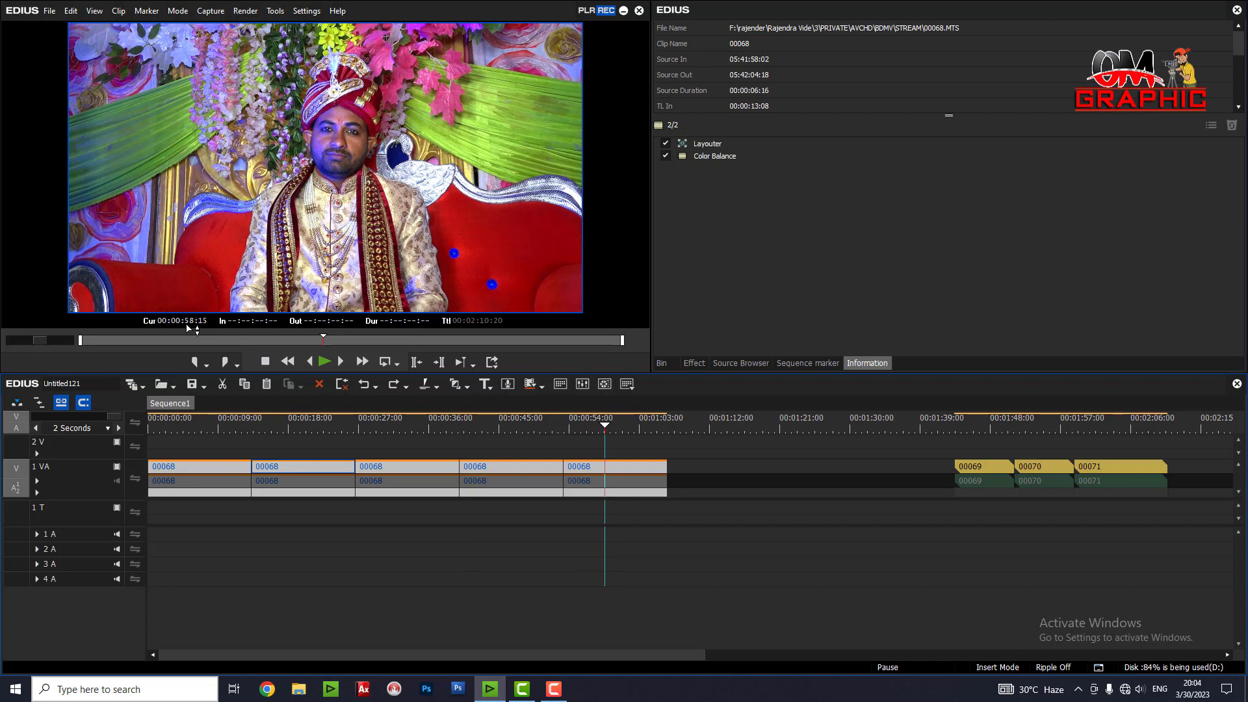
click(617, 426)
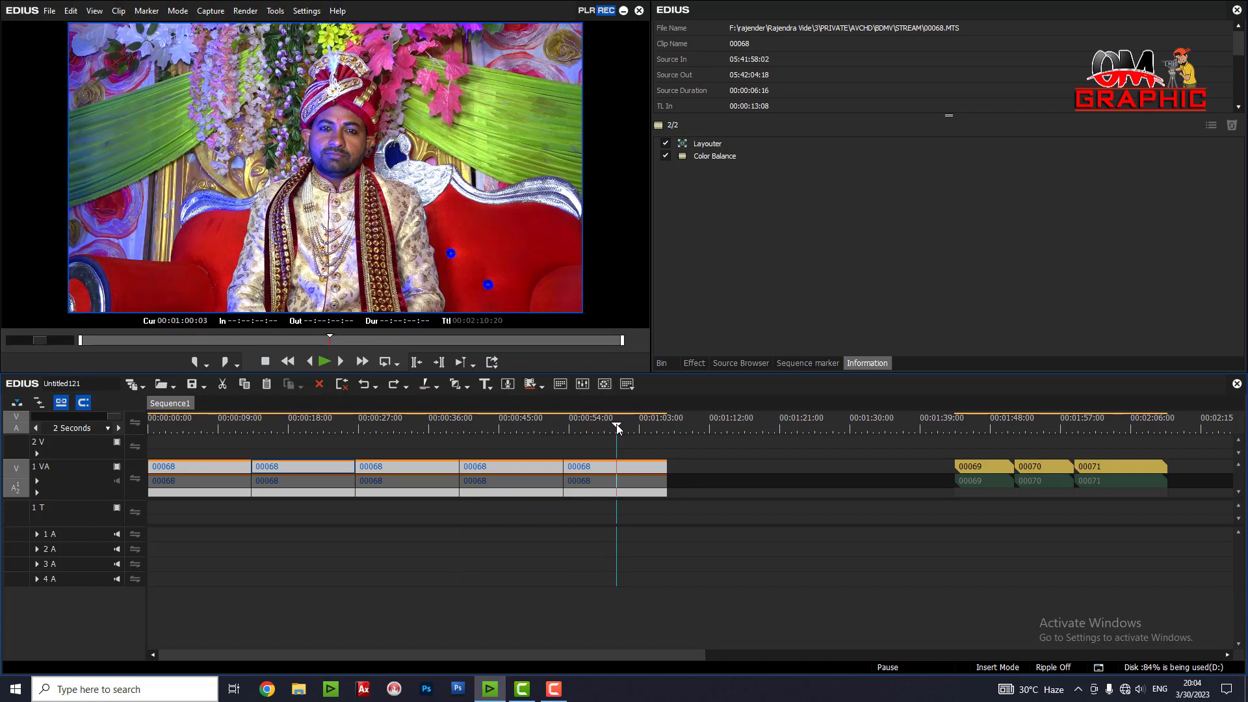
click(615, 427)
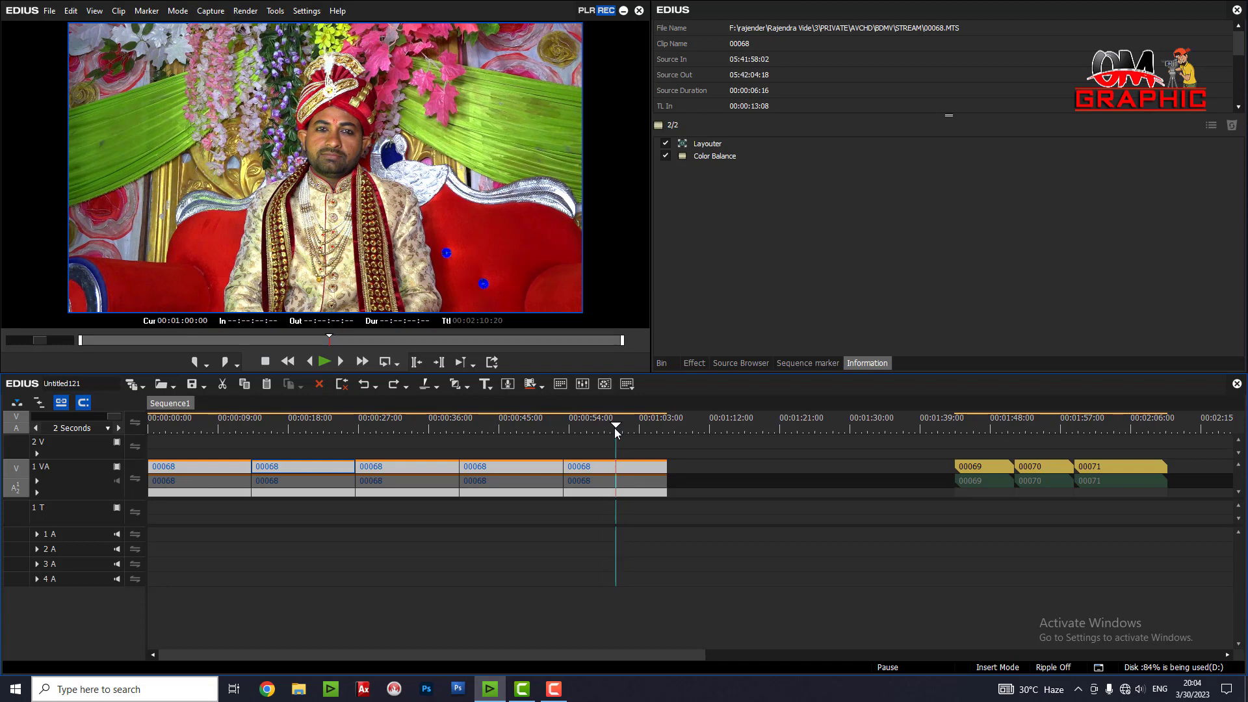
key(o)
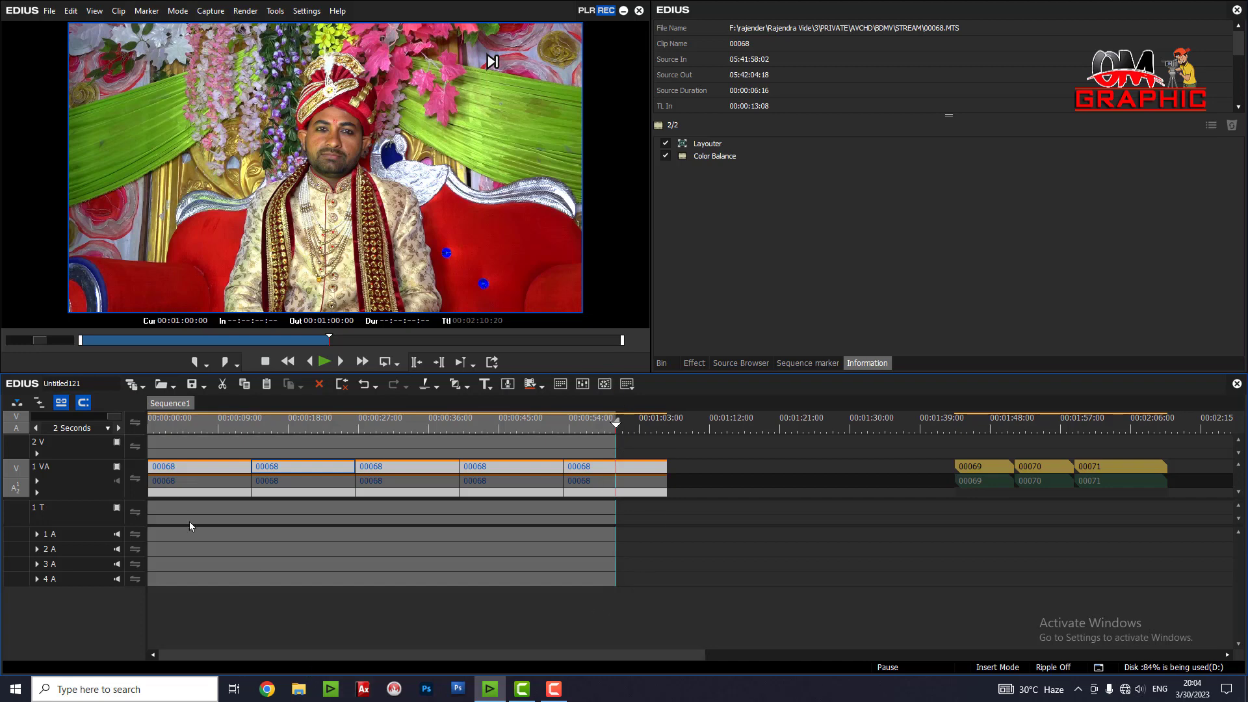
key(Home)
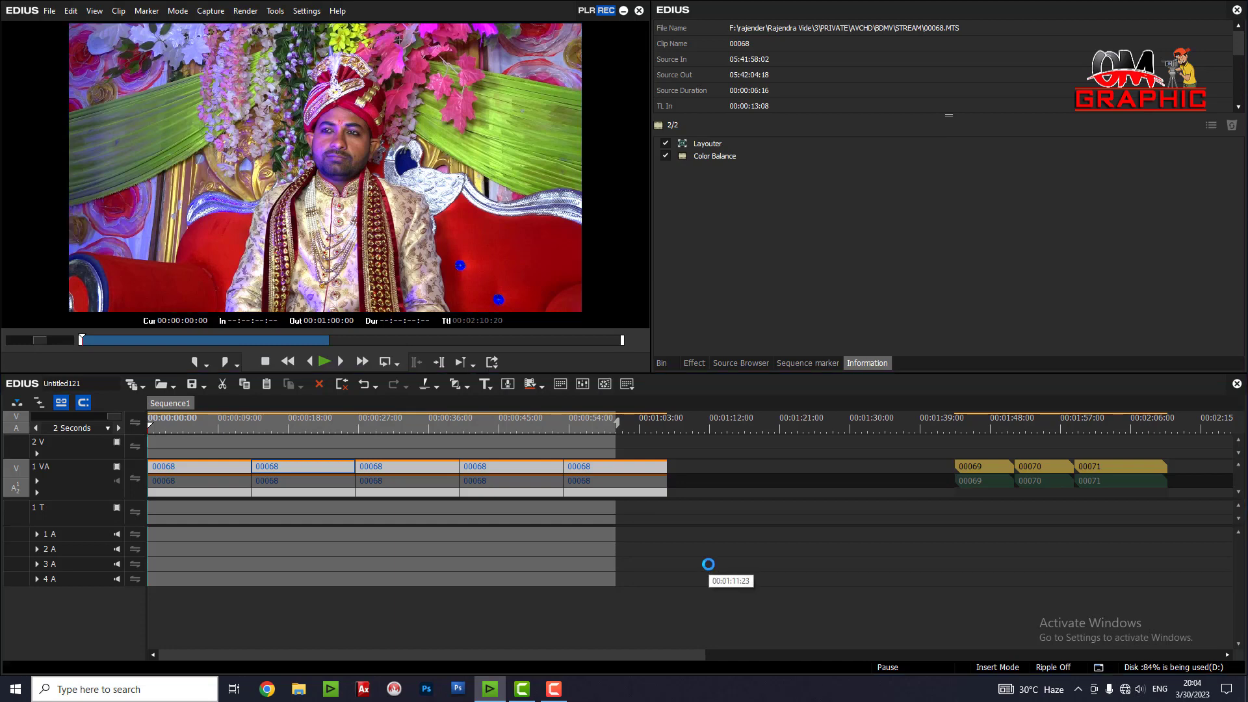
Export the range between in and out with the H.264/AVC exporter, choosing the folder 03_EDIUS X VIDHI FOOTAGE DATA on drive E.
key(F11)
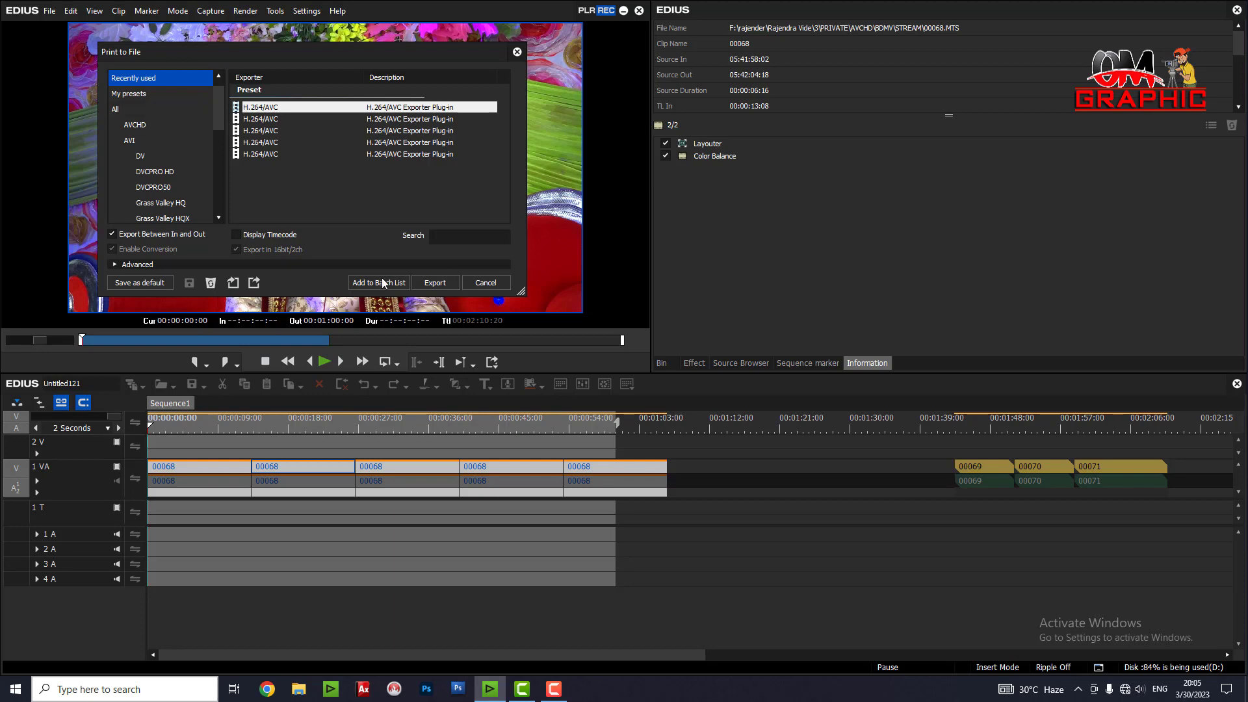
click(434, 285)
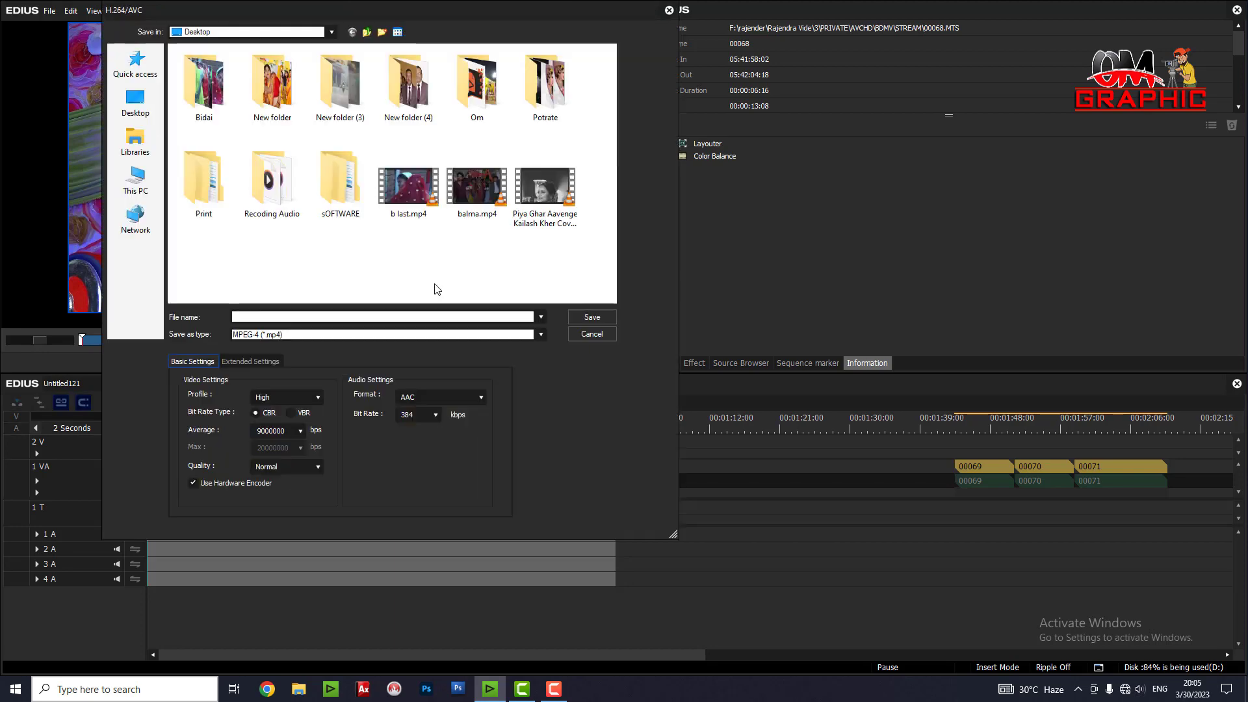
click(127, 185)
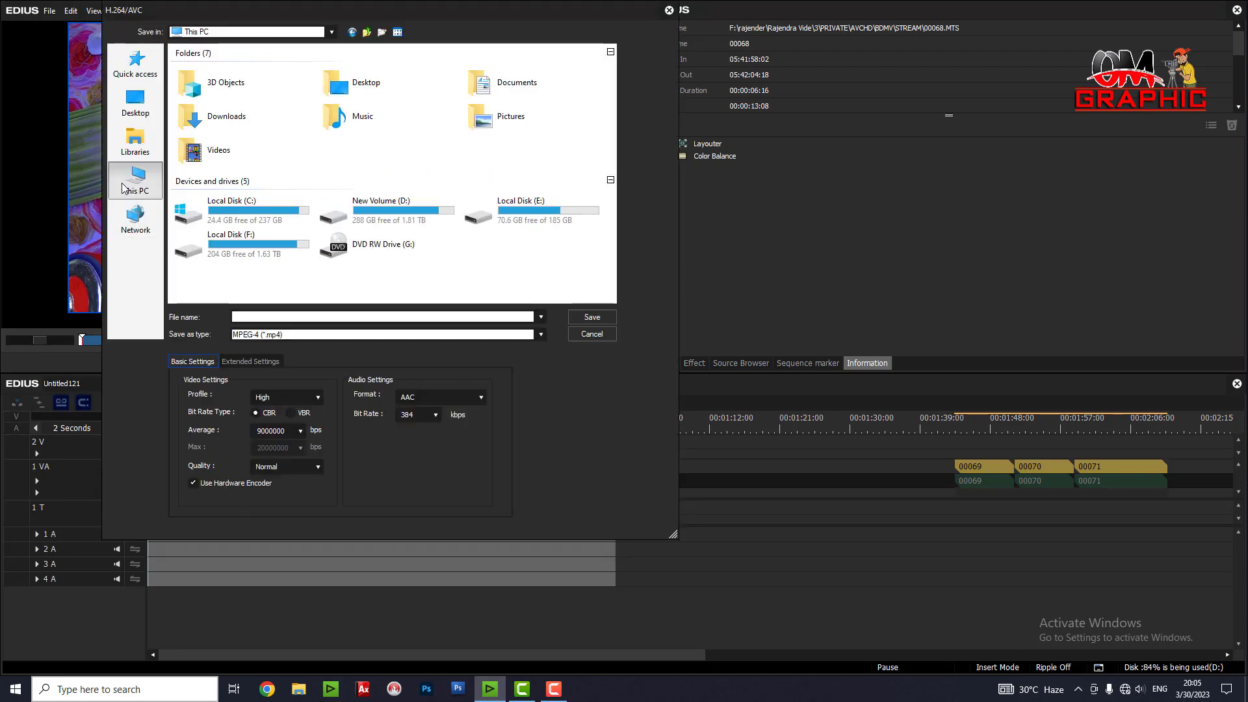
double_click(531, 212)
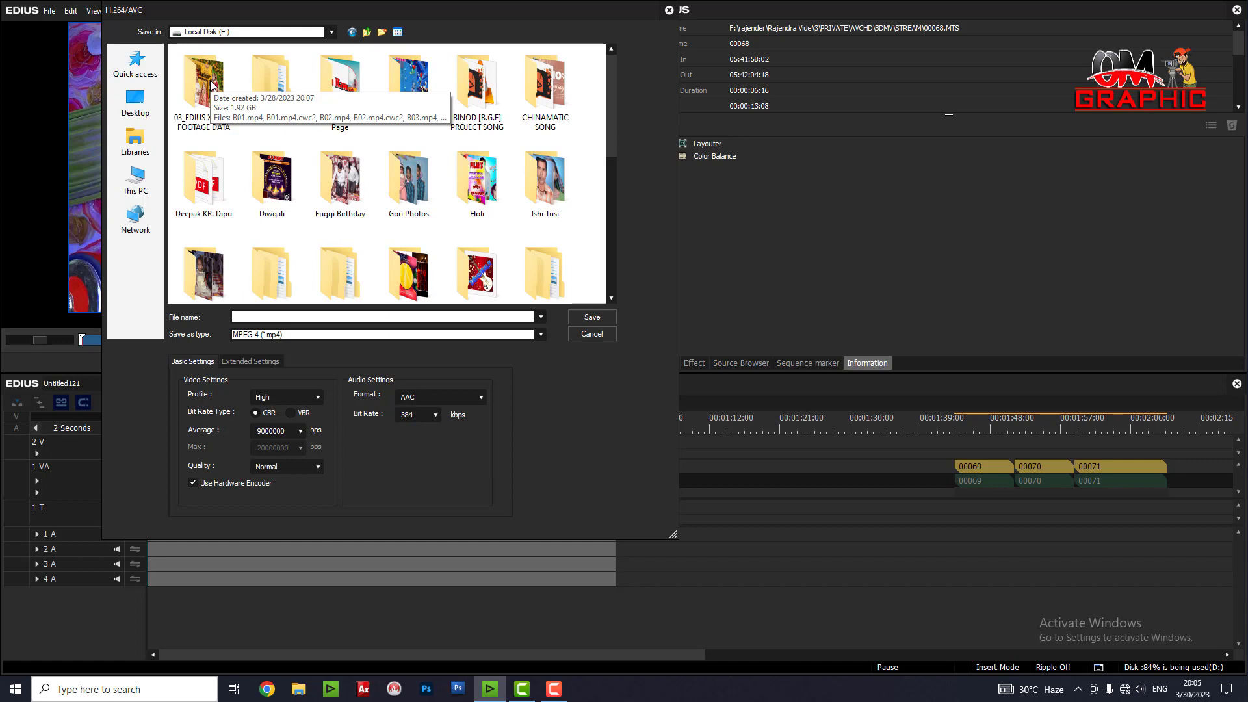
double_click(212, 86)
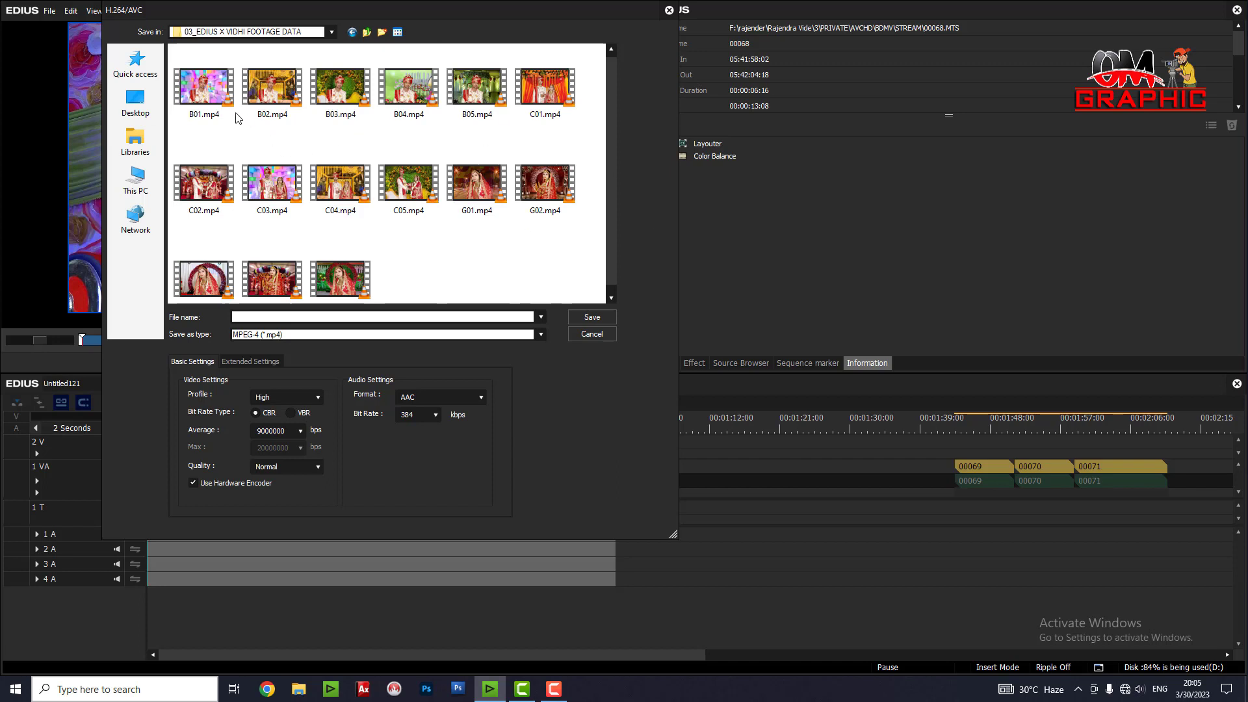
Look through the existing B and C video files in the footage folder for the ones to replace.
click(233, 108)
click(402, 132)
click(557, 94)
click(209, 190)
click(273, 188)
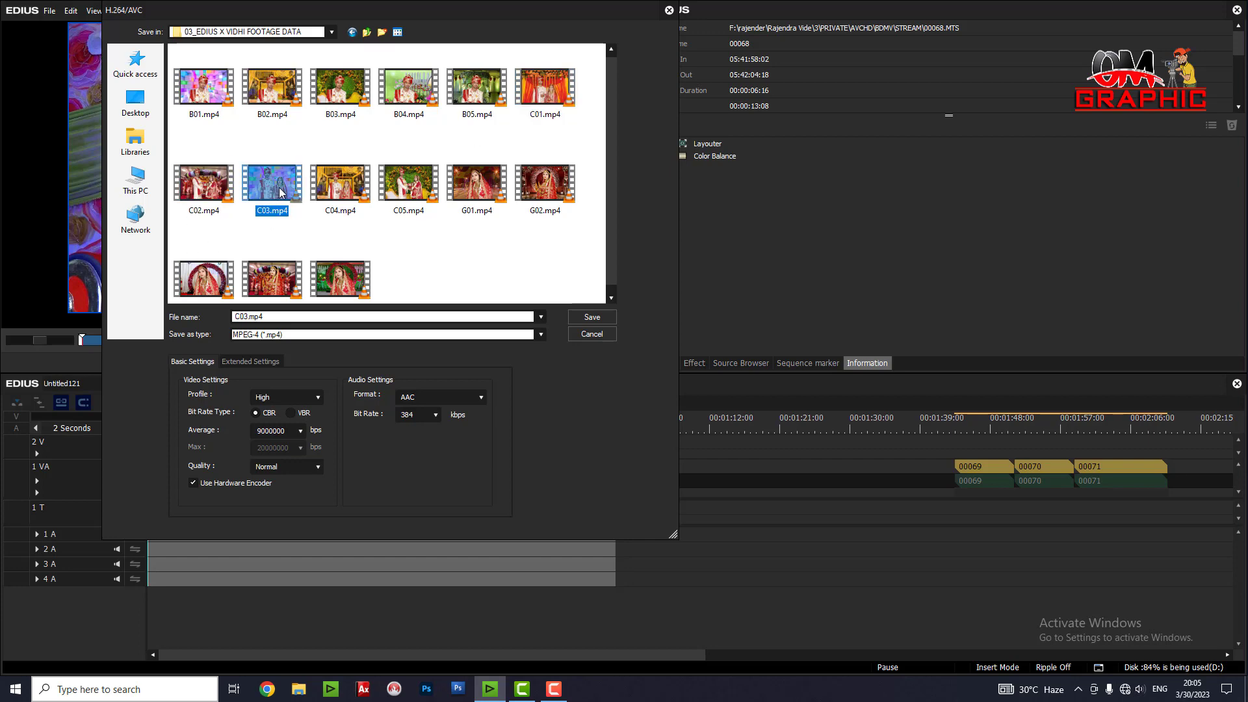
click(333, 188)
click(395, 197)
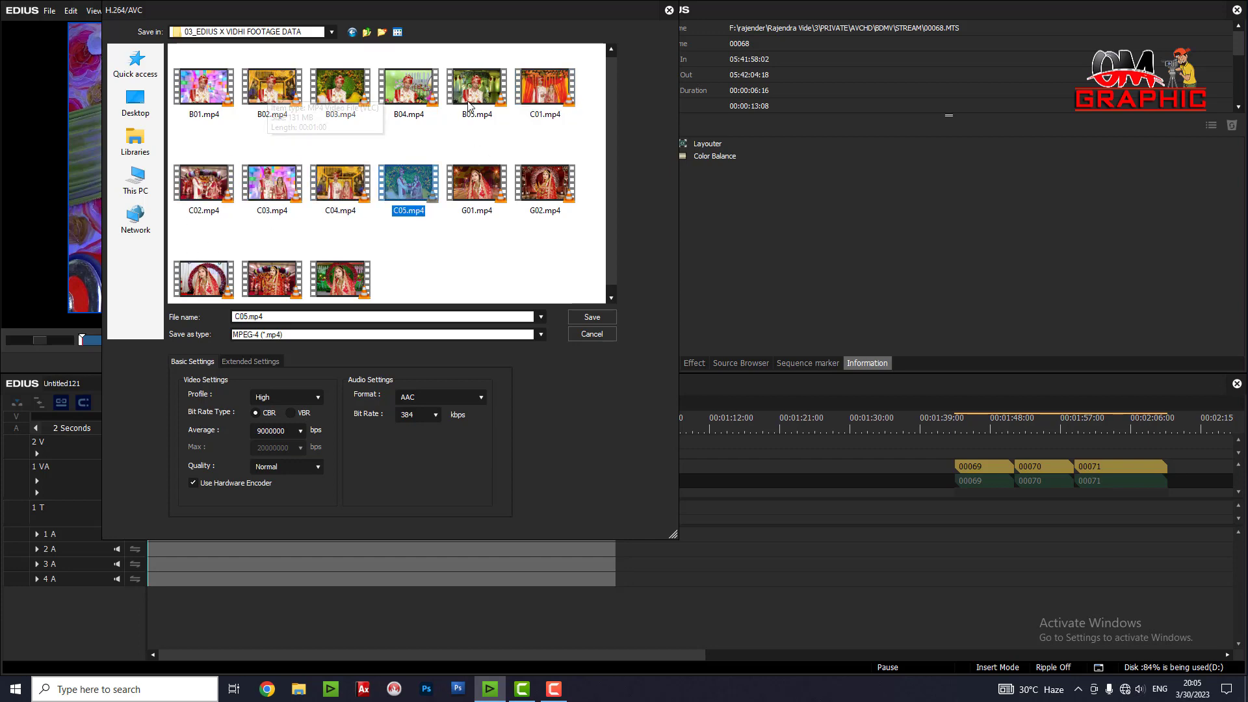
click(550, 281)
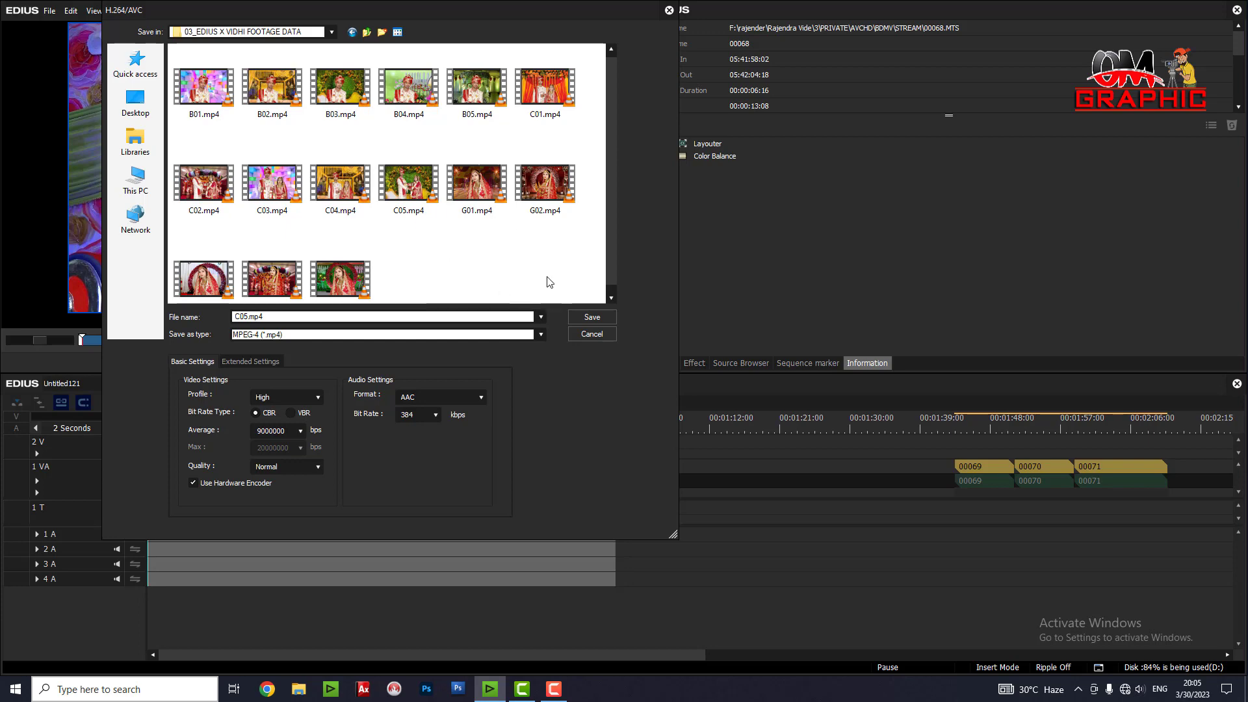
Save the export as B01.mp4, replacing the existing file.
double_click(219, 108)
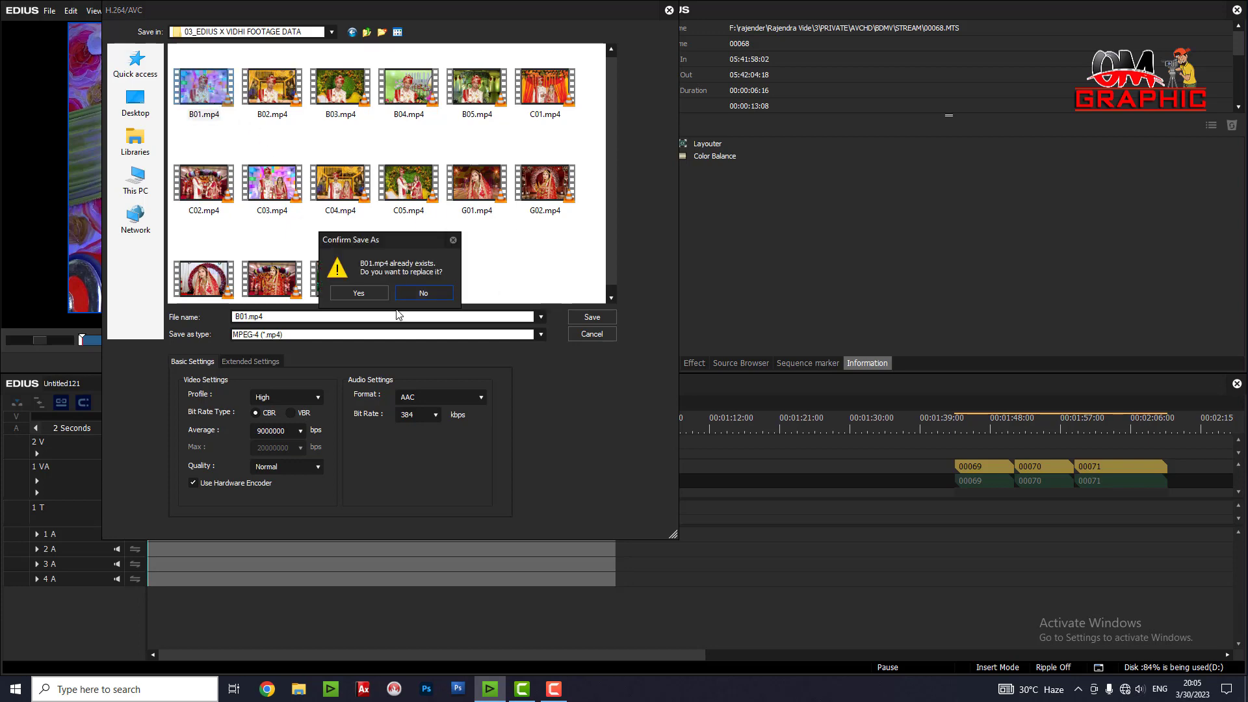
click(359, 293)
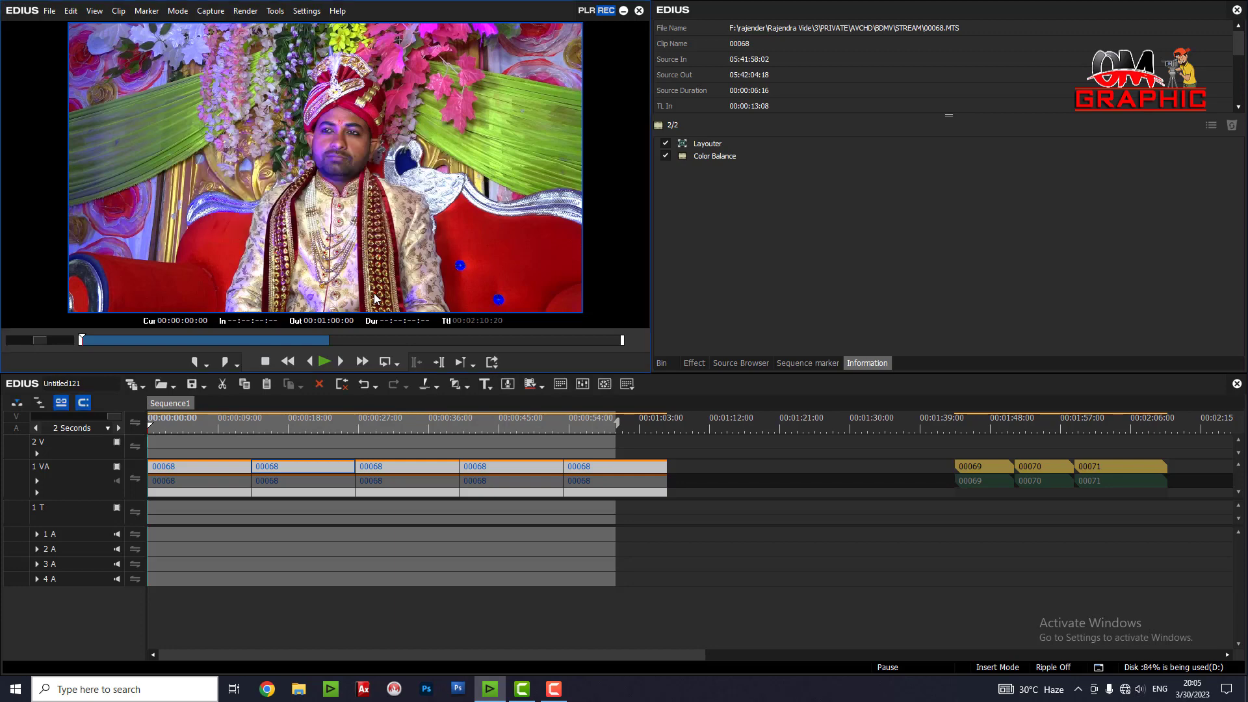
key(F11)
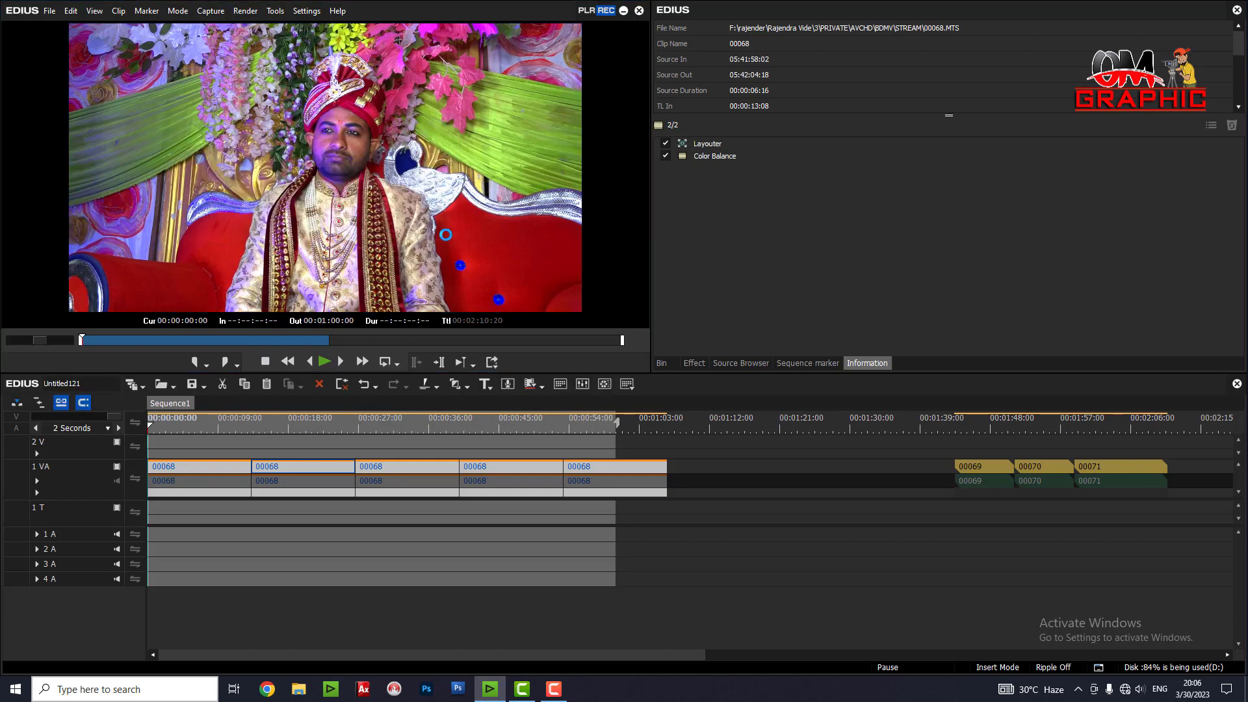
click(443, 284)
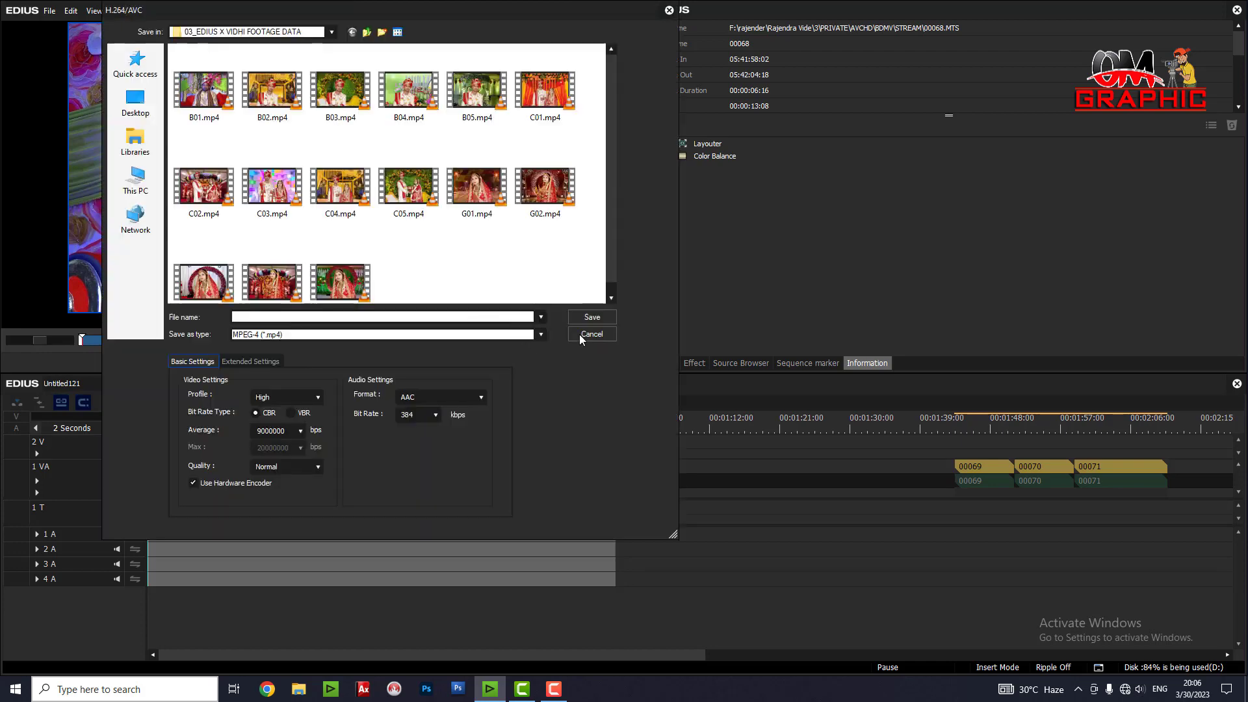
click(579, 334)
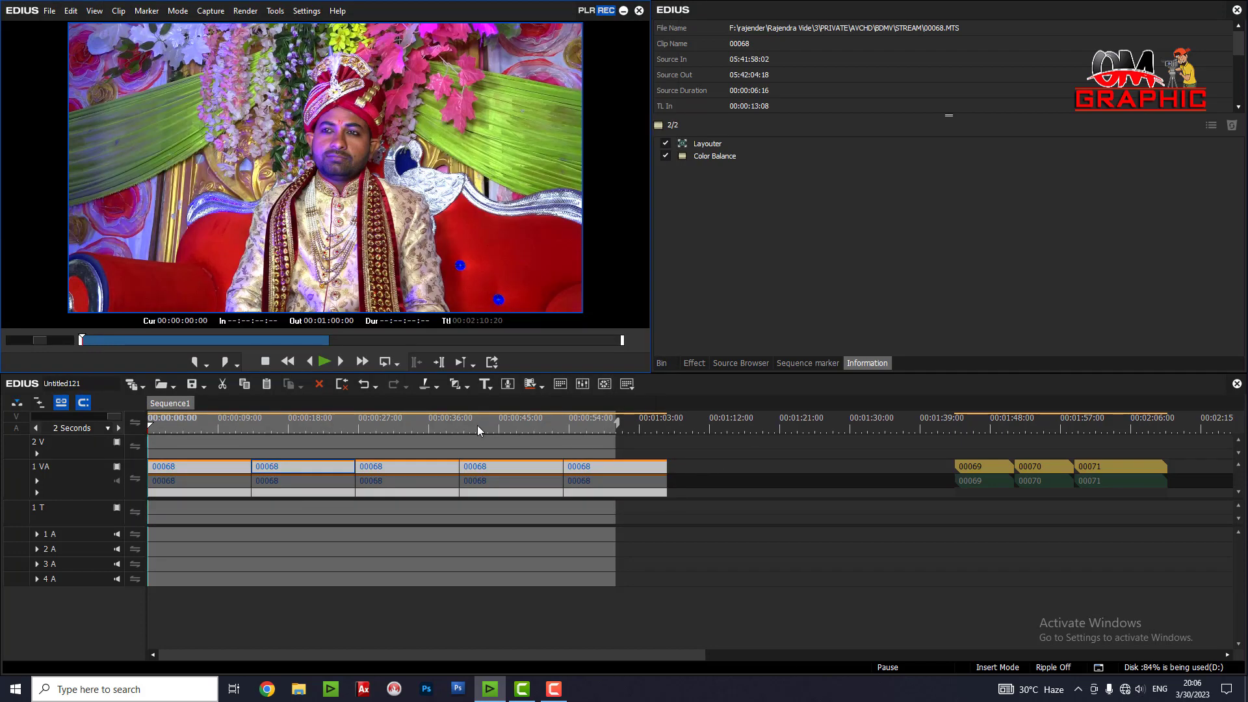
Delete the repeated copies of clip 00068 from the VA track, keeping only the first one.
drag(281, 423, 331, 425)
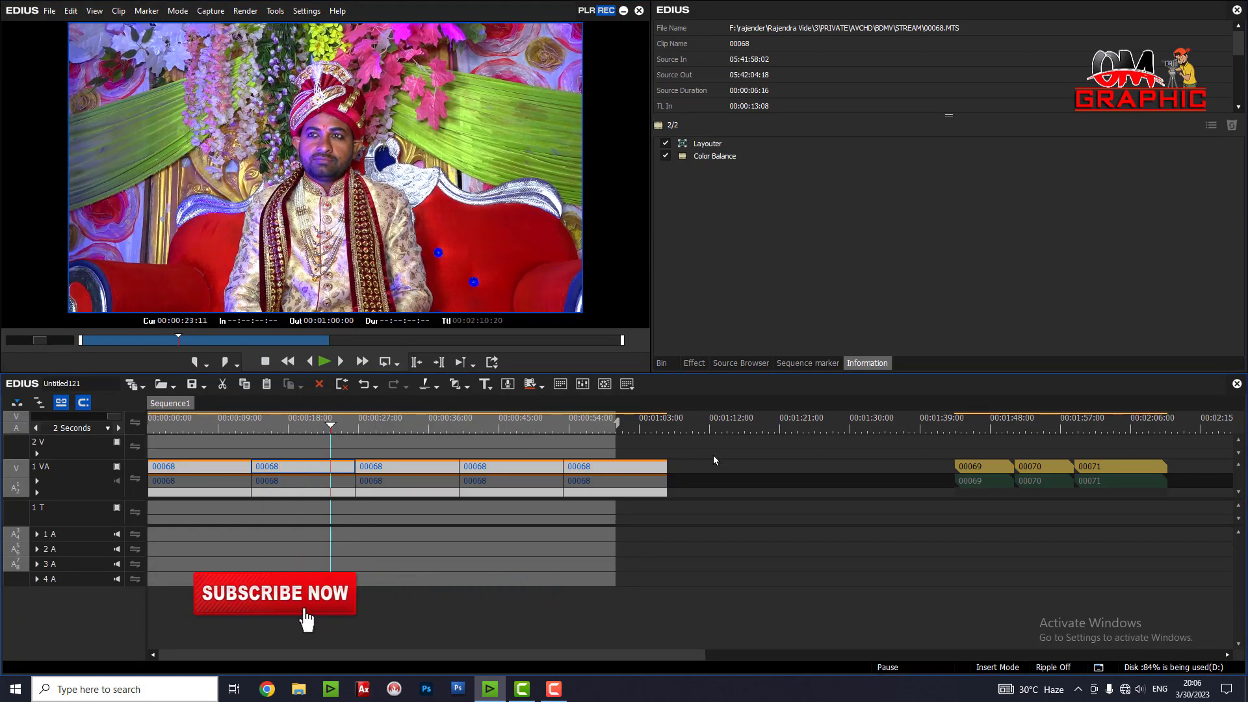
drag(774, 462, 309, 522)
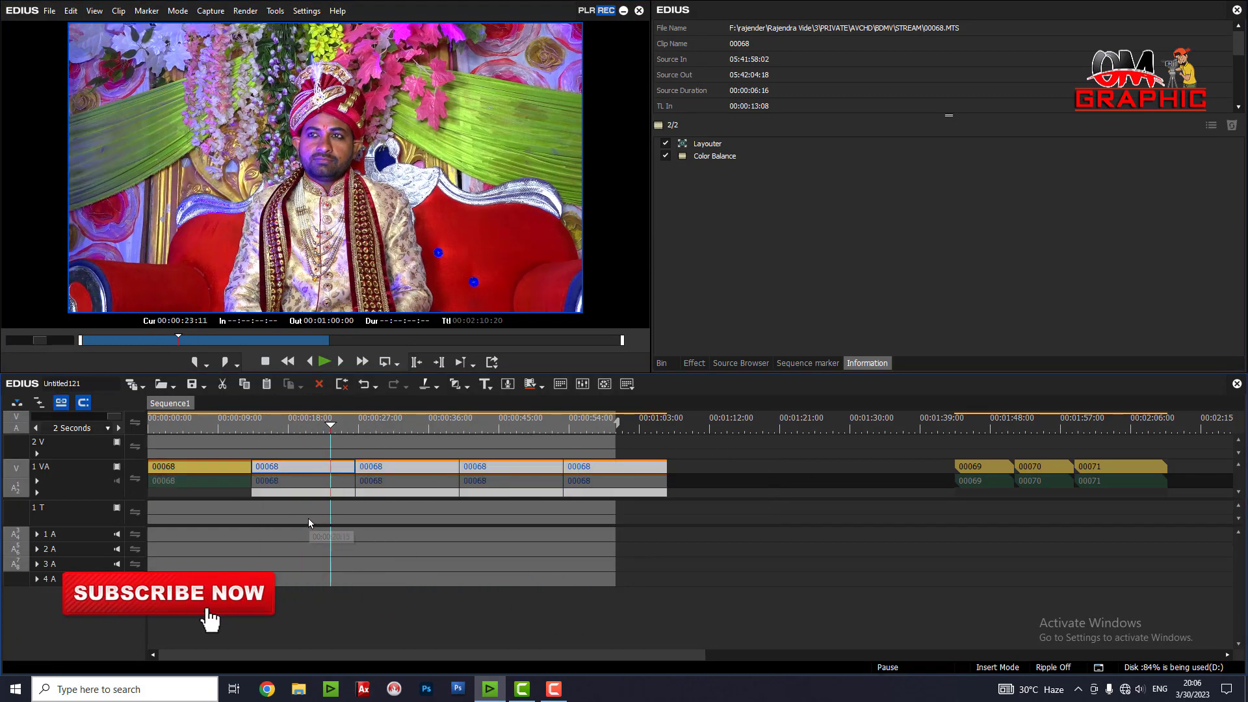
key(Delete)
drag(223, 429, 192, 430)
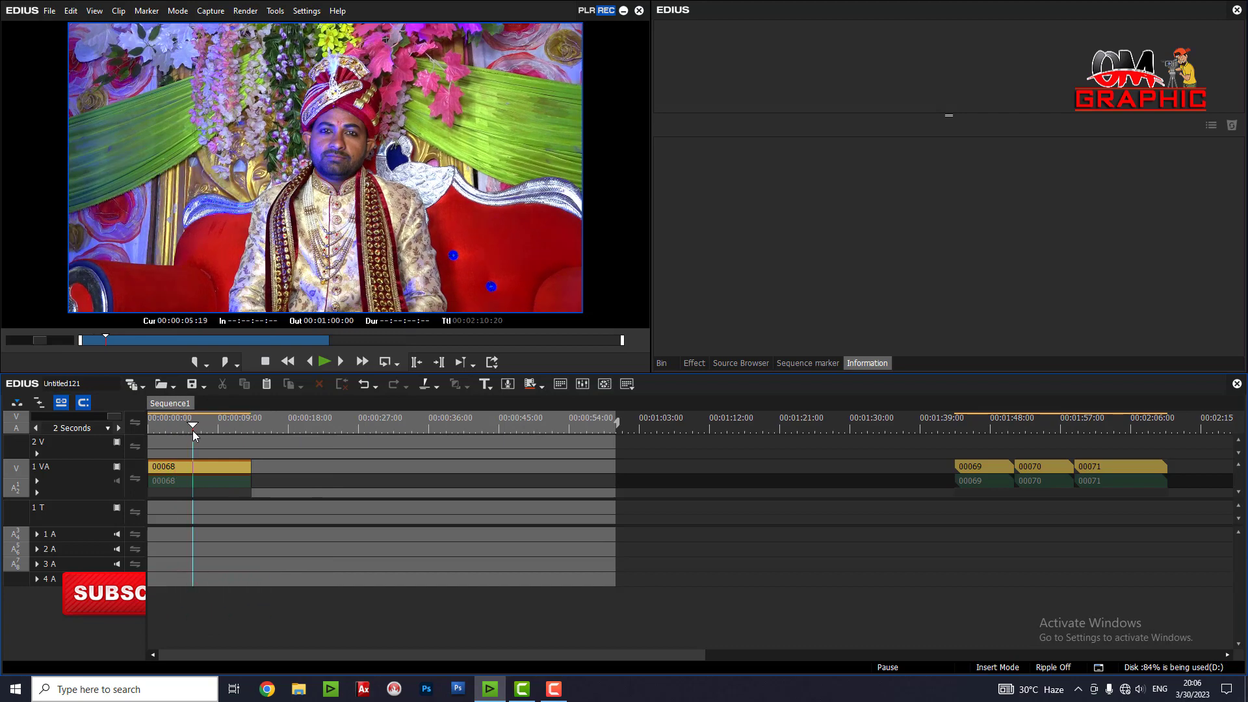
Move clip 00069 to 00:00:18:02 on the VA track and slow its speed to 50%.
drag(1094, 420, 318, 487)
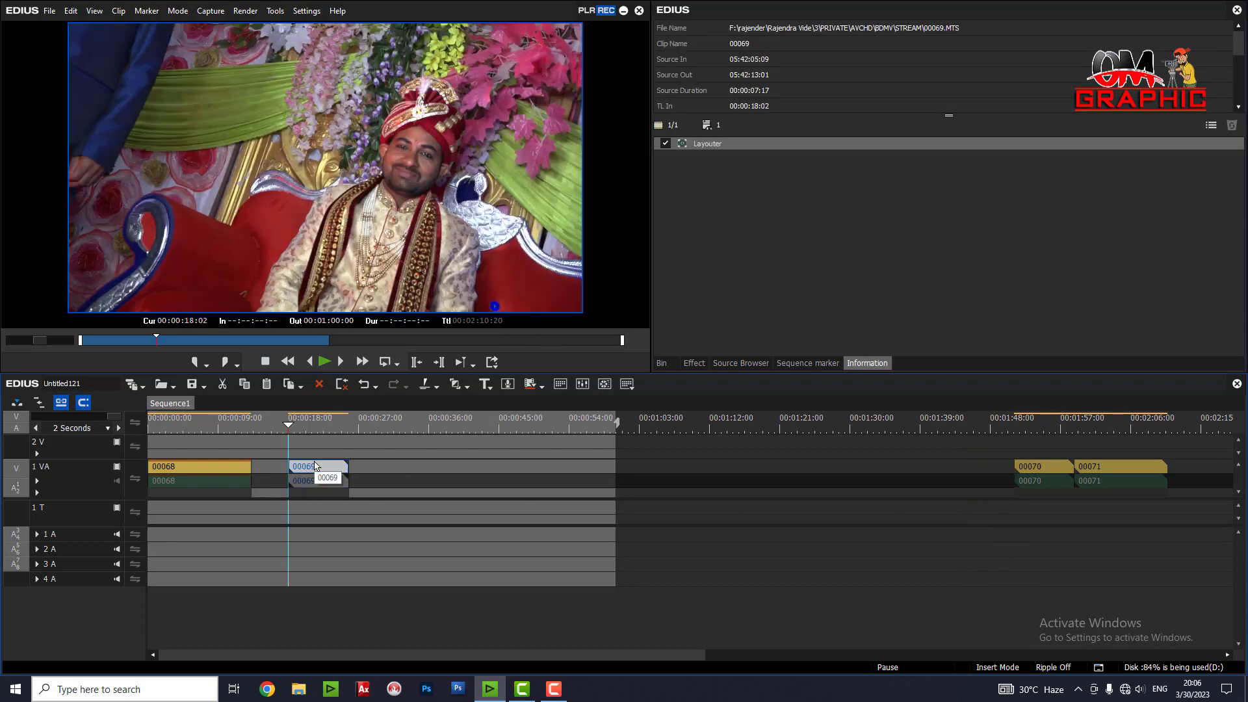
key(alt+e)
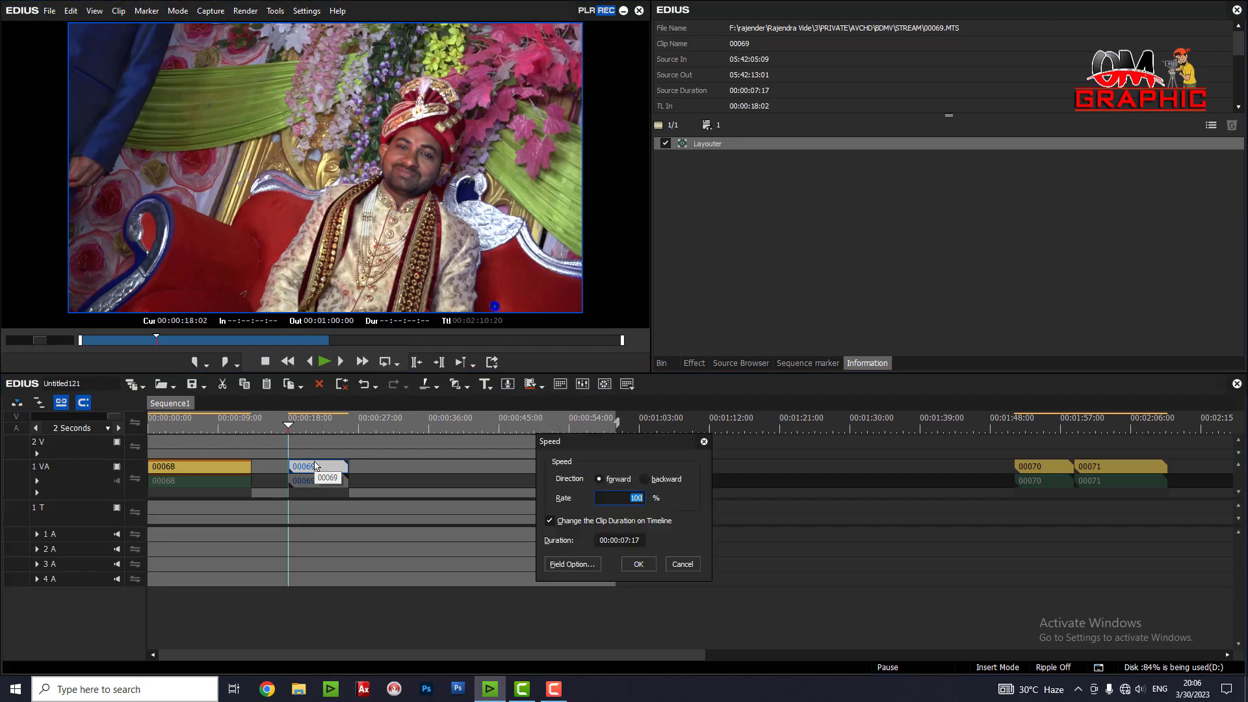
text(50)
key(Return)
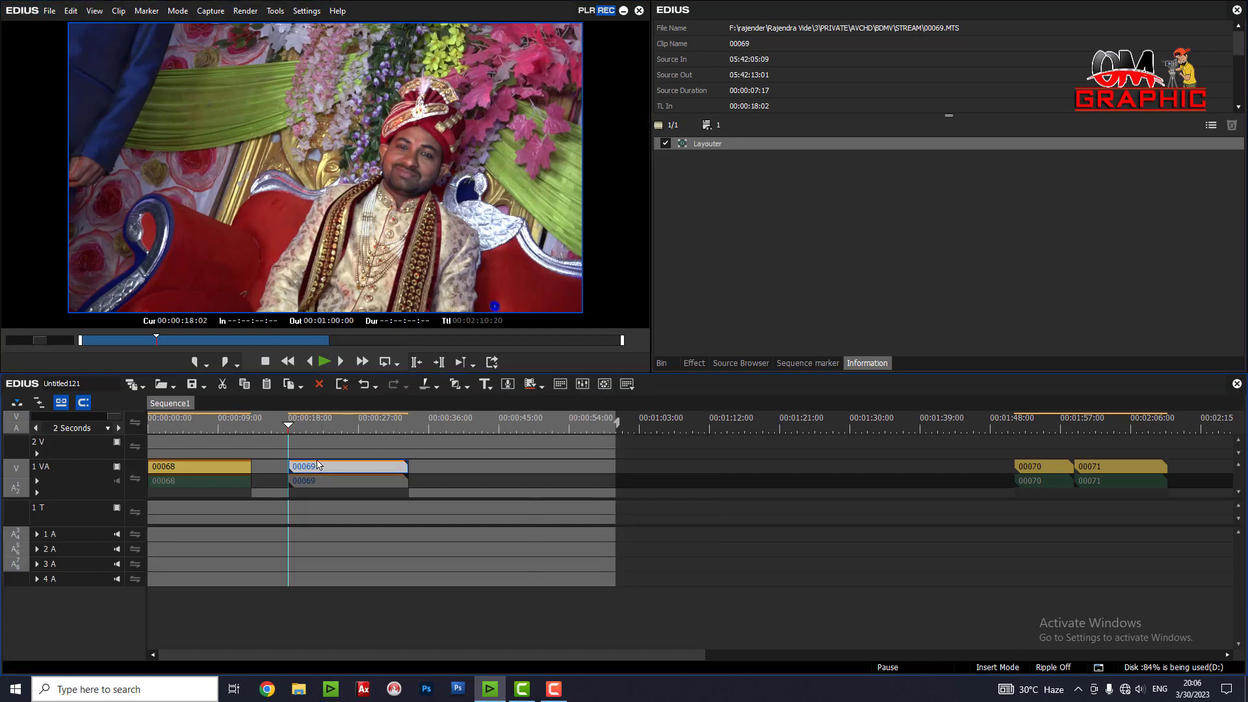
Enlarge clip 00069 to a stretch of 127.20% in the Layouter, preserving the frame aspect.
click(296, 427)
drag(311, 429, 345, 434)
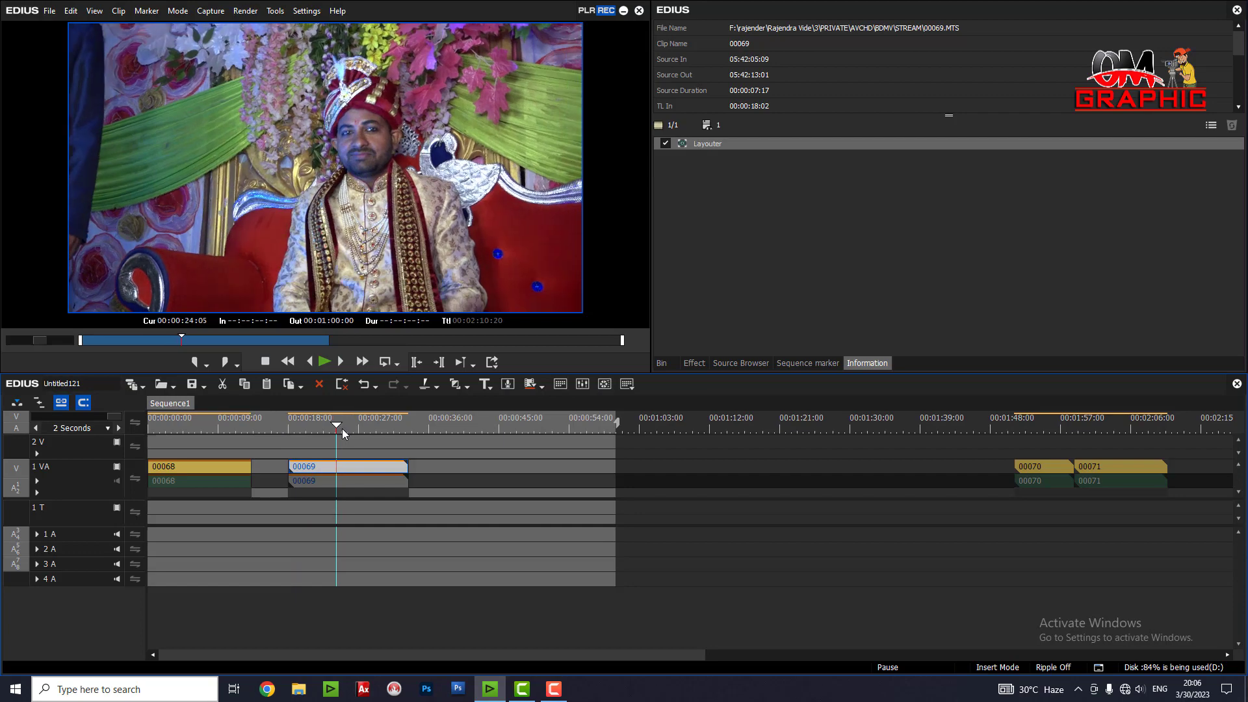
key(space)
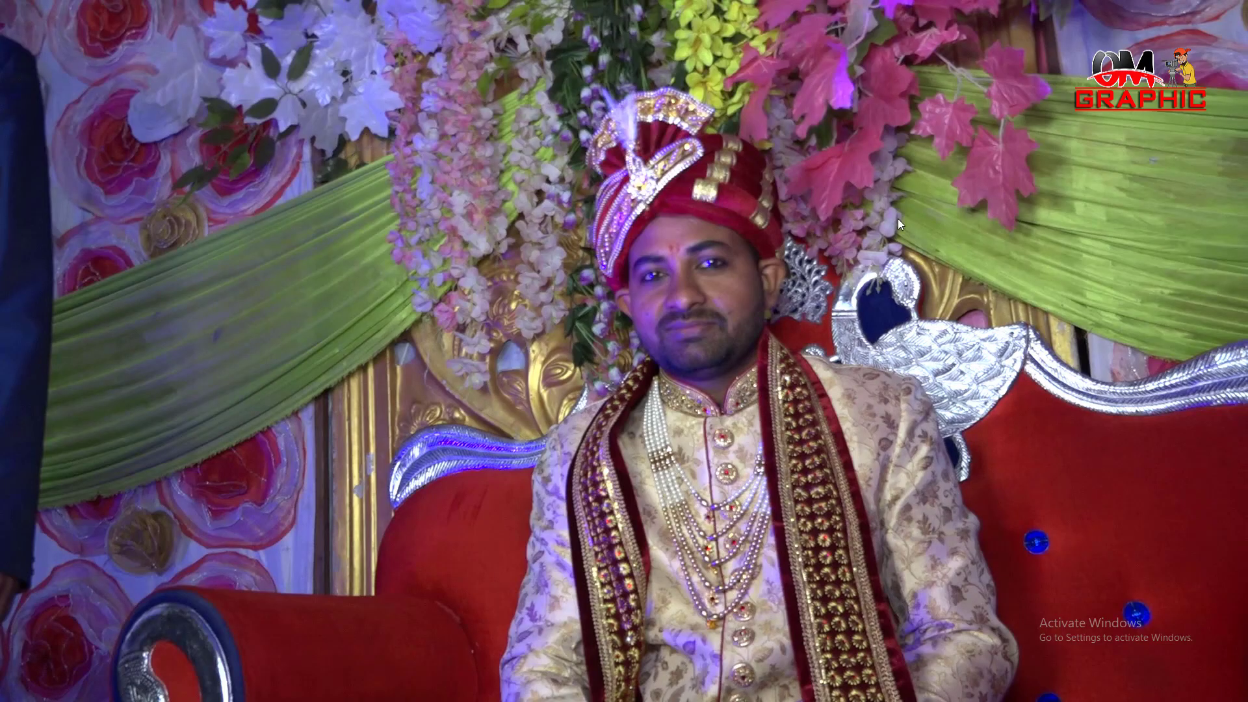
key(Escape)
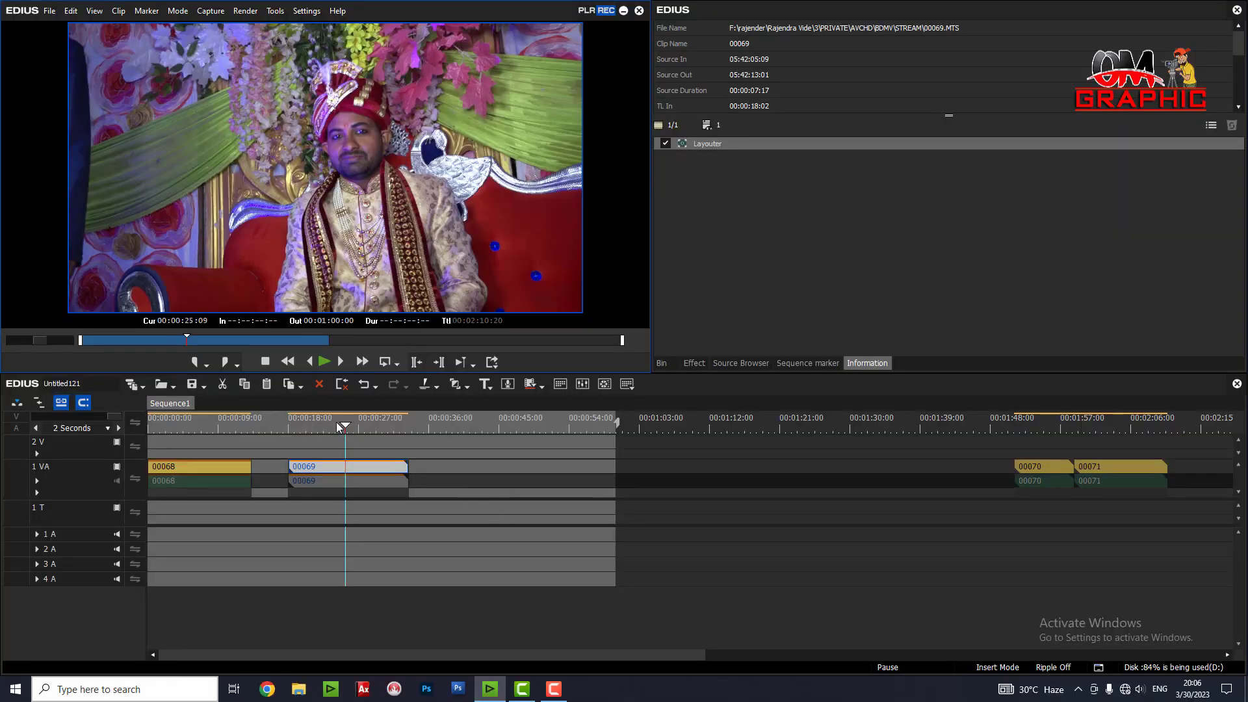
mouse_move(336, 424)
mouse_down()
mouse_move(324, 431)
mouse_move(347, 436)
mouse_move(330, 445)
mouse_up()
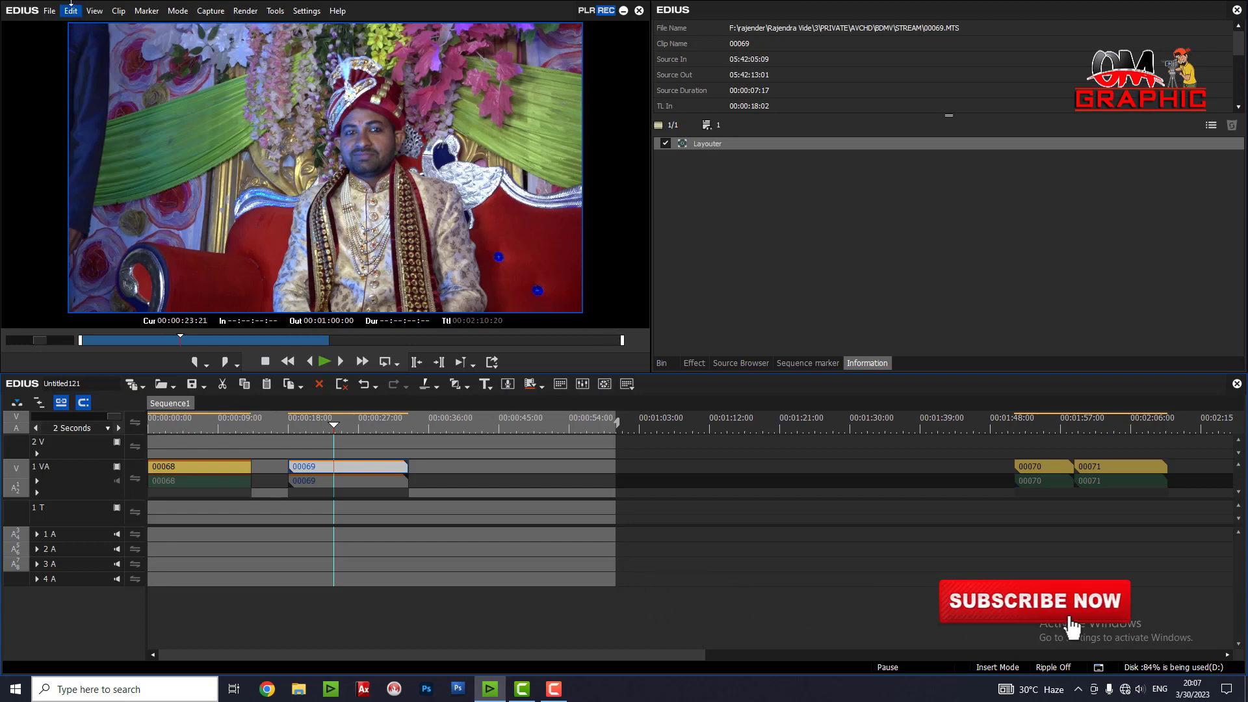
double_click(723, 142)
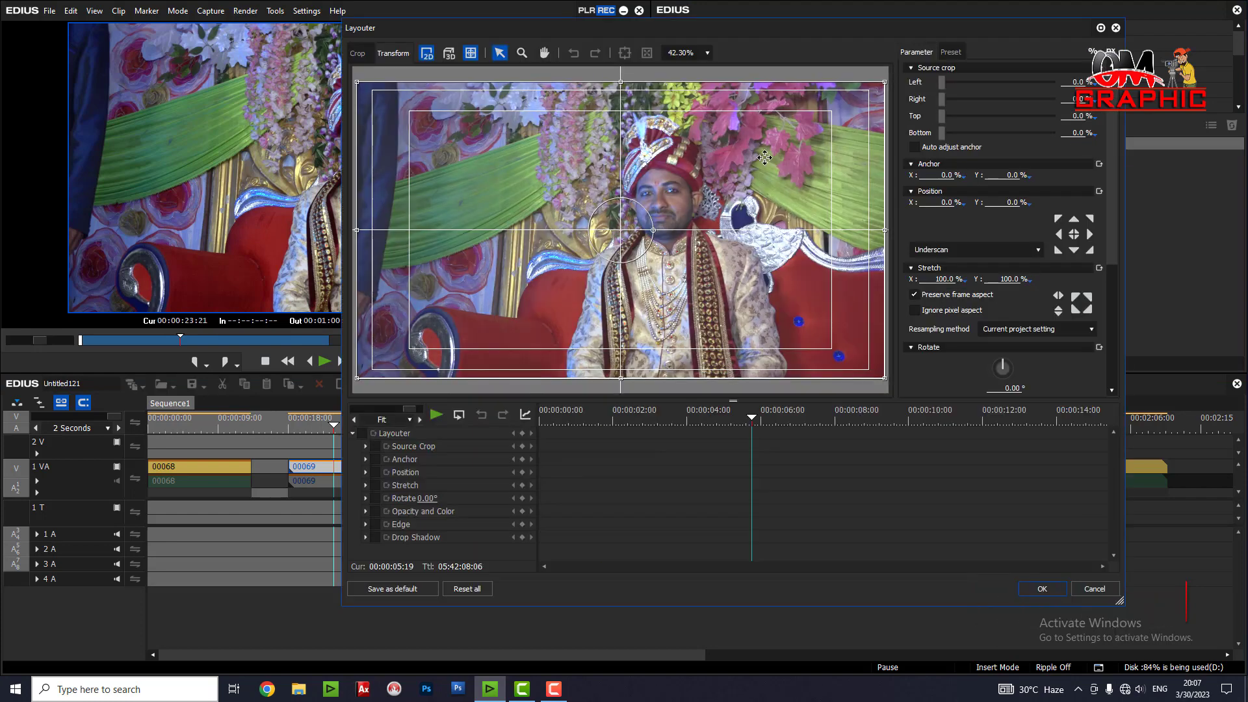
drag(884, 379, 957, 425)
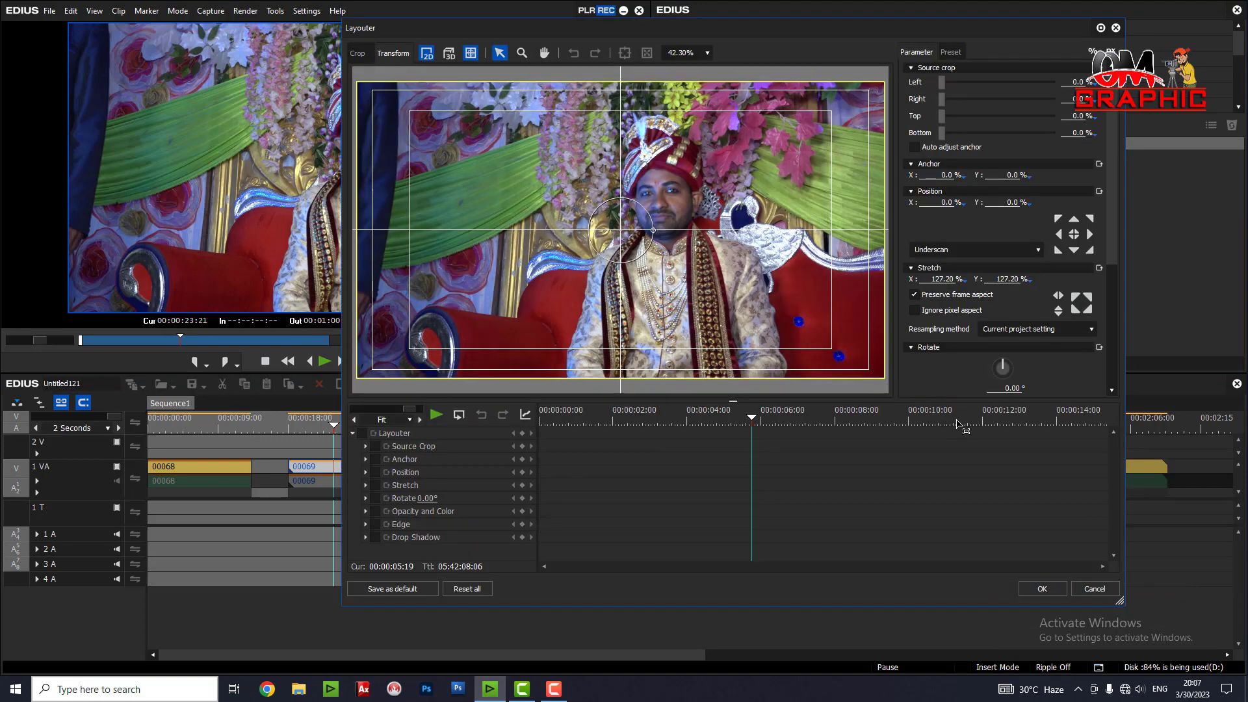
click(1042, 588)
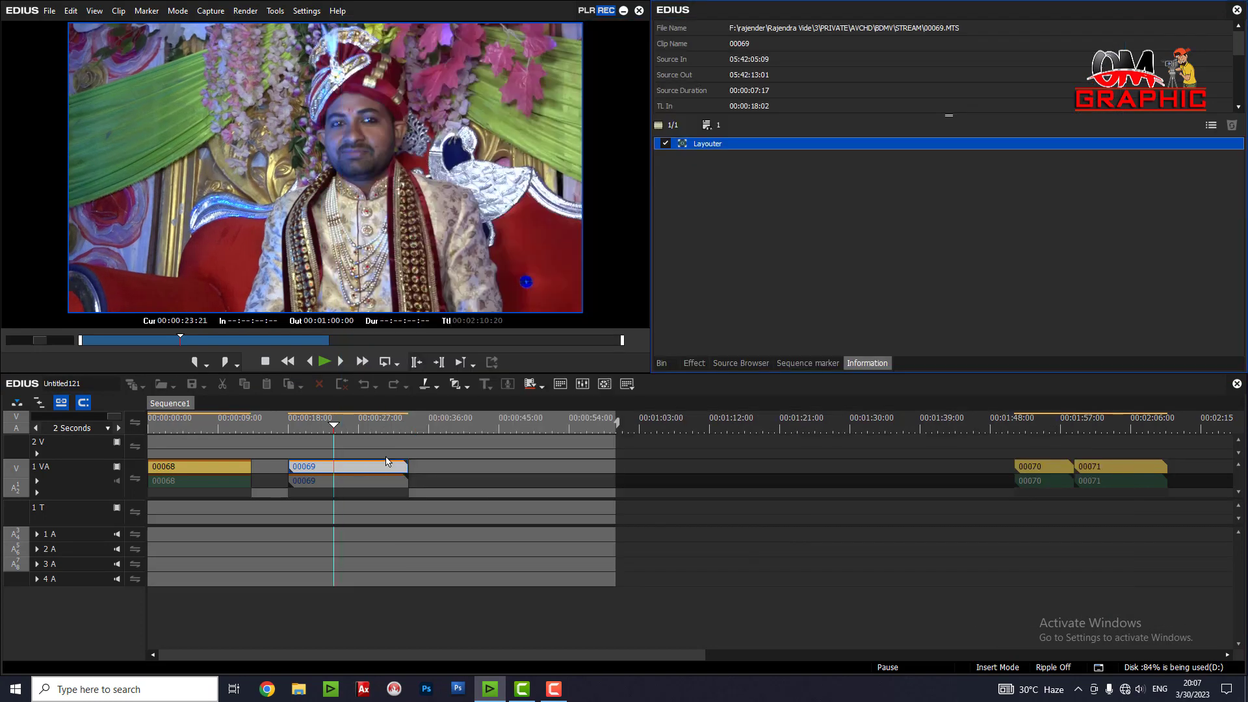
Check the enlarged clip 00069 and delete it from the timeline.
drag(301, 426, 361, 448)
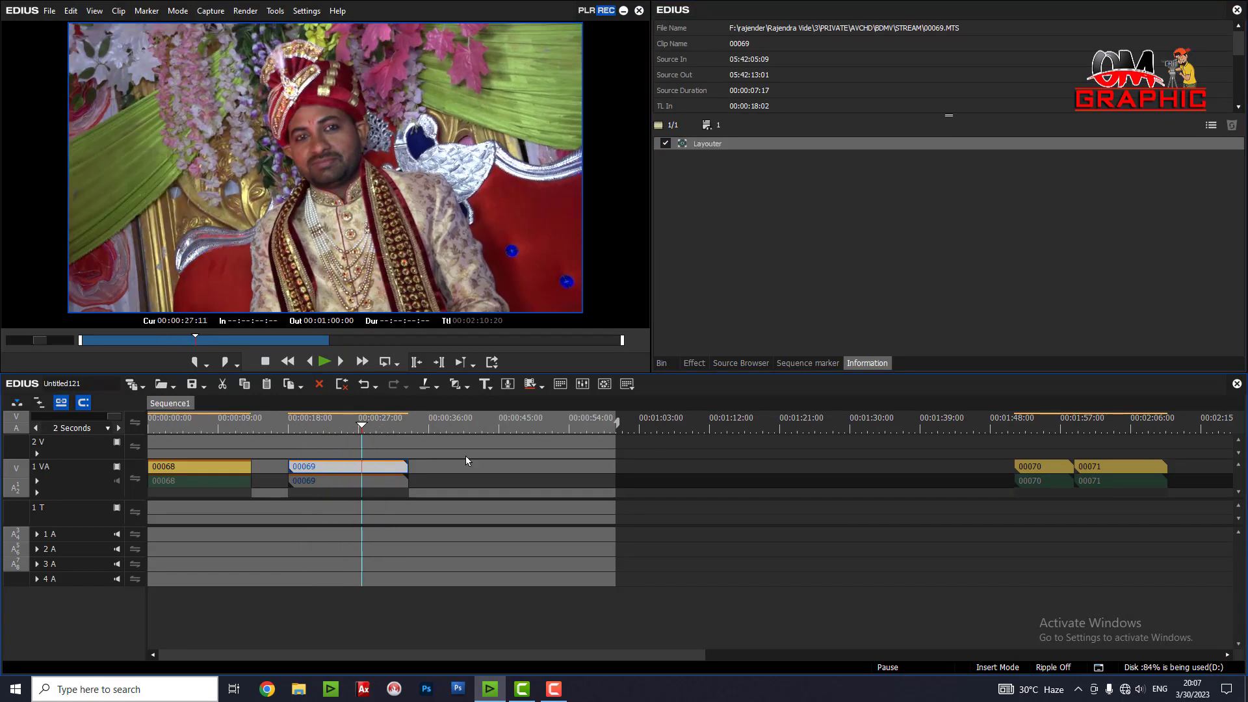
key(Delete)
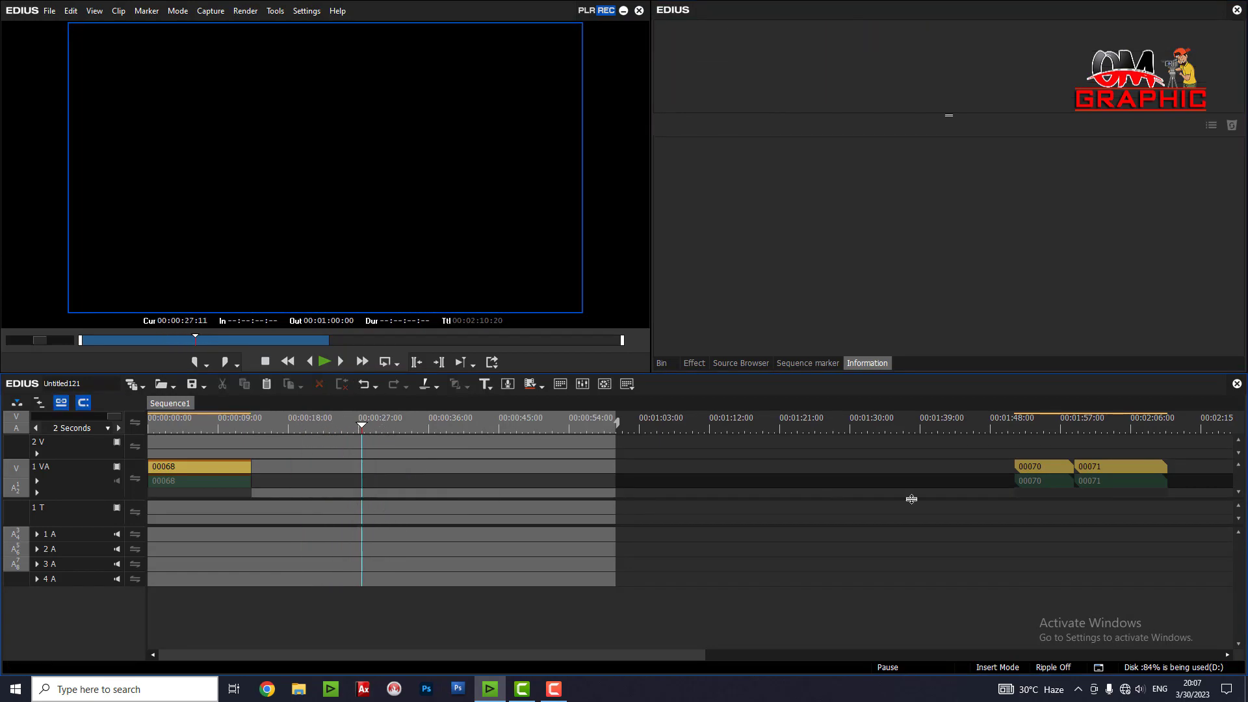
Move clip 00071 to 00:00:16:16 on the VA track and slow its speed to 50%.
click(1127, 429)
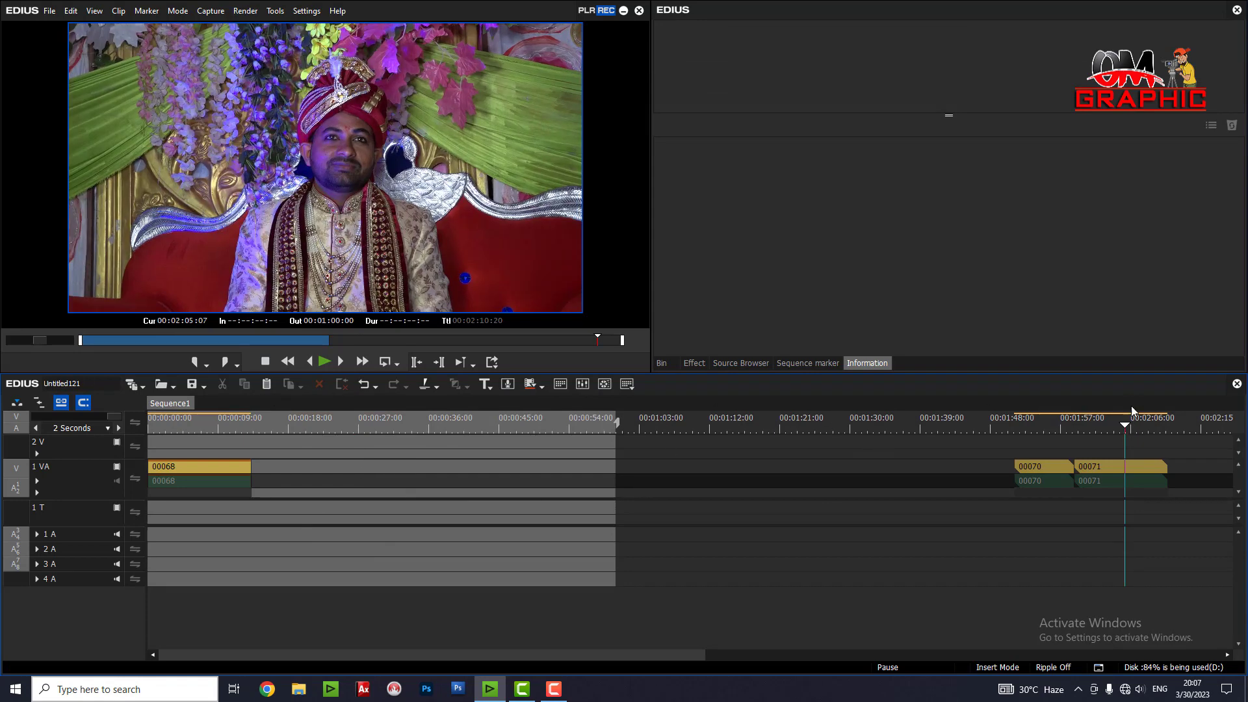
click(1125, 468)
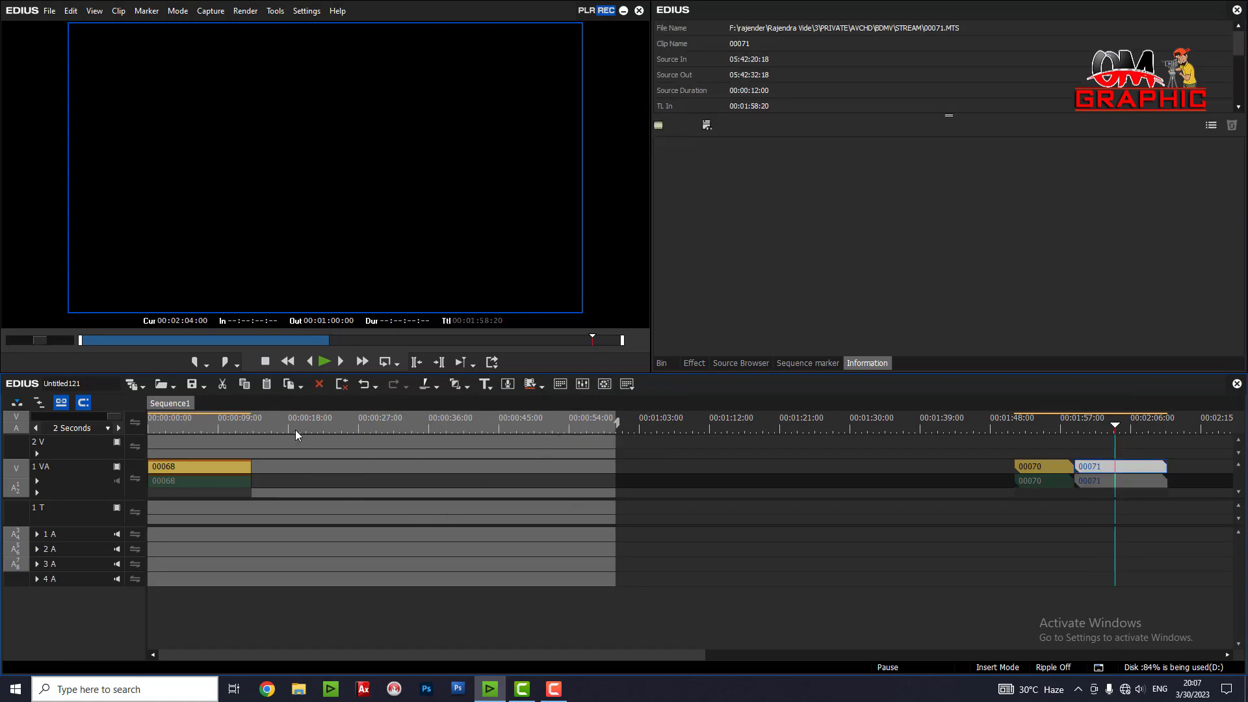
click(295, 430)
click(302, 474)
key(alt+e)
text(5)
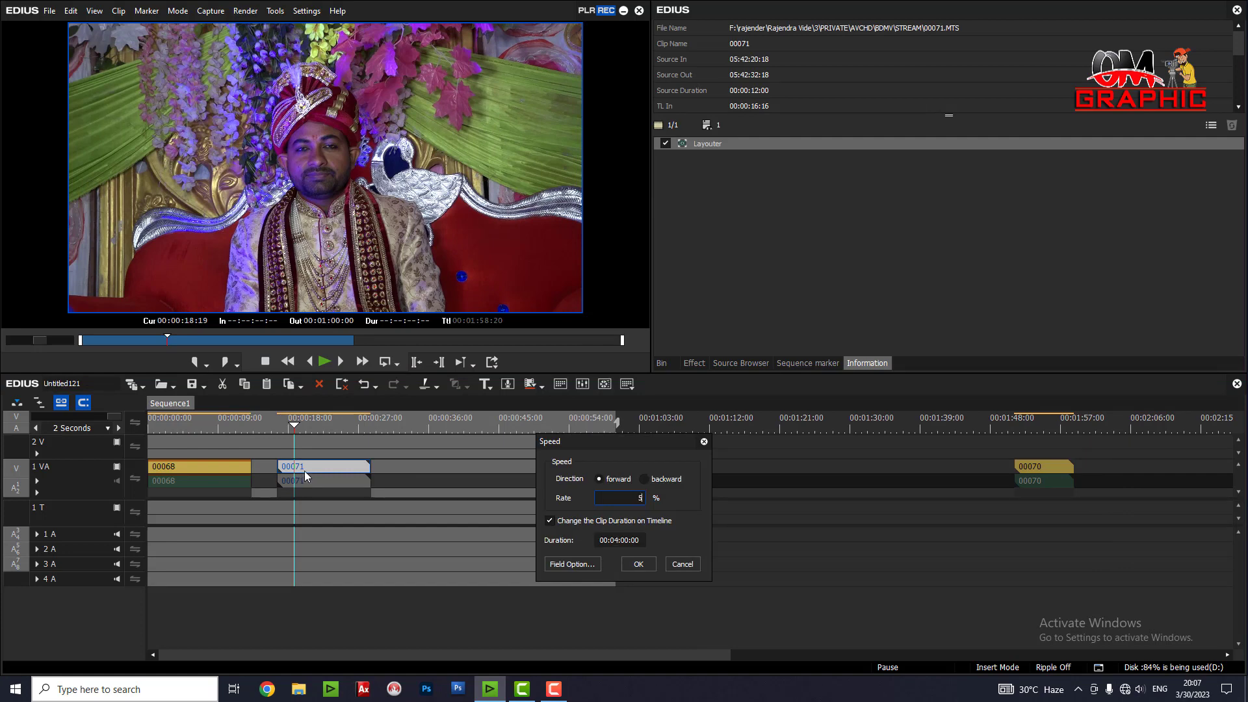
text(0)
key(Return)
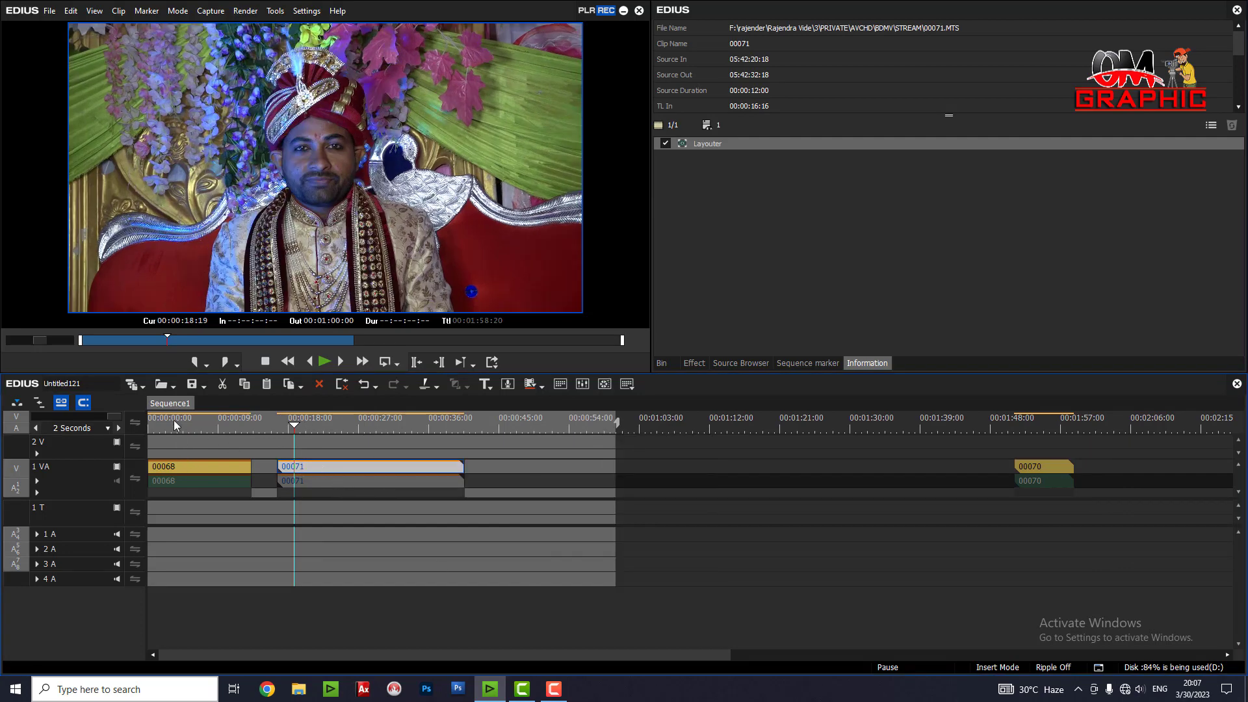
click(213, 426)
click(298, 426)
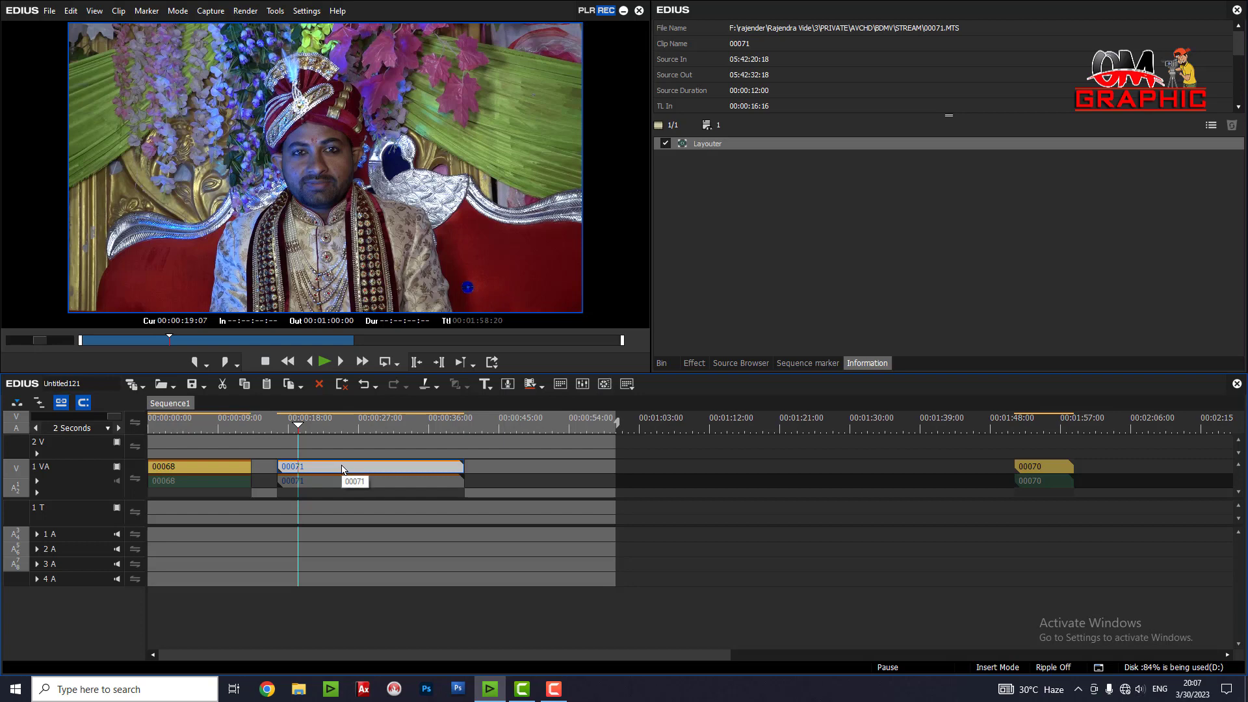
Copy the Color Balance filter from clip 00068 onto clips 00071 and 00070.
click(186, 466)
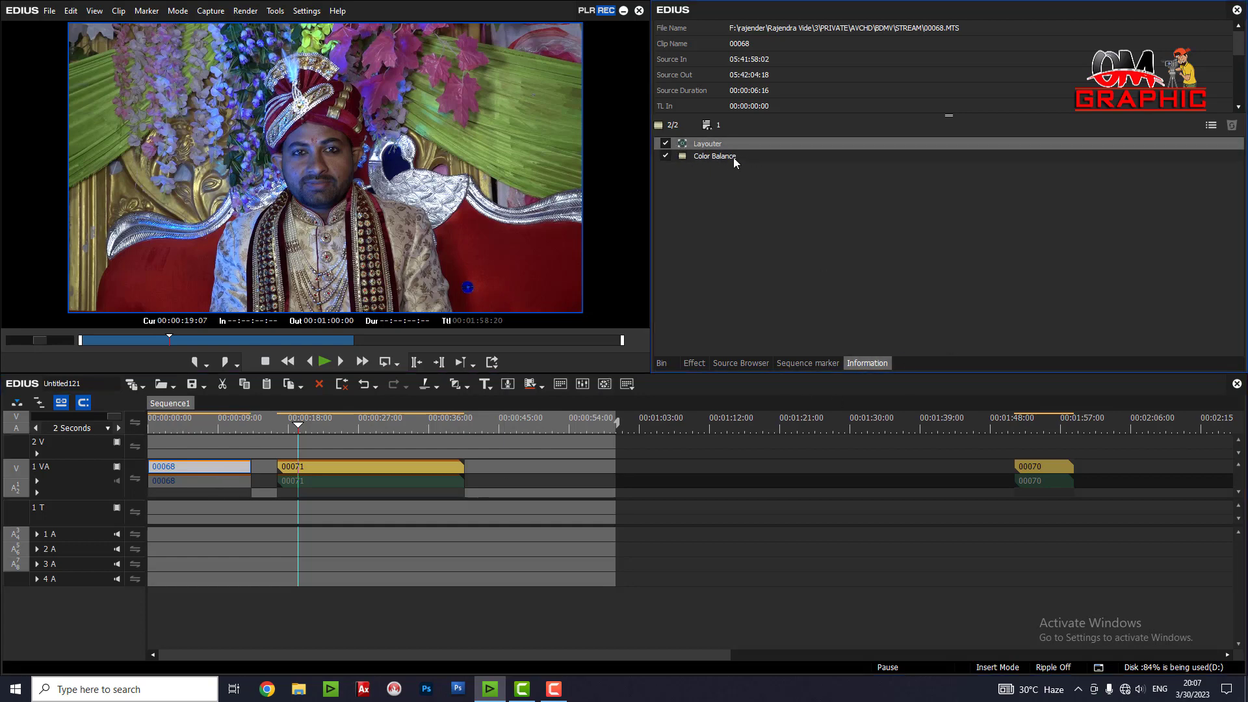
drag(708, 155, 414, 476)
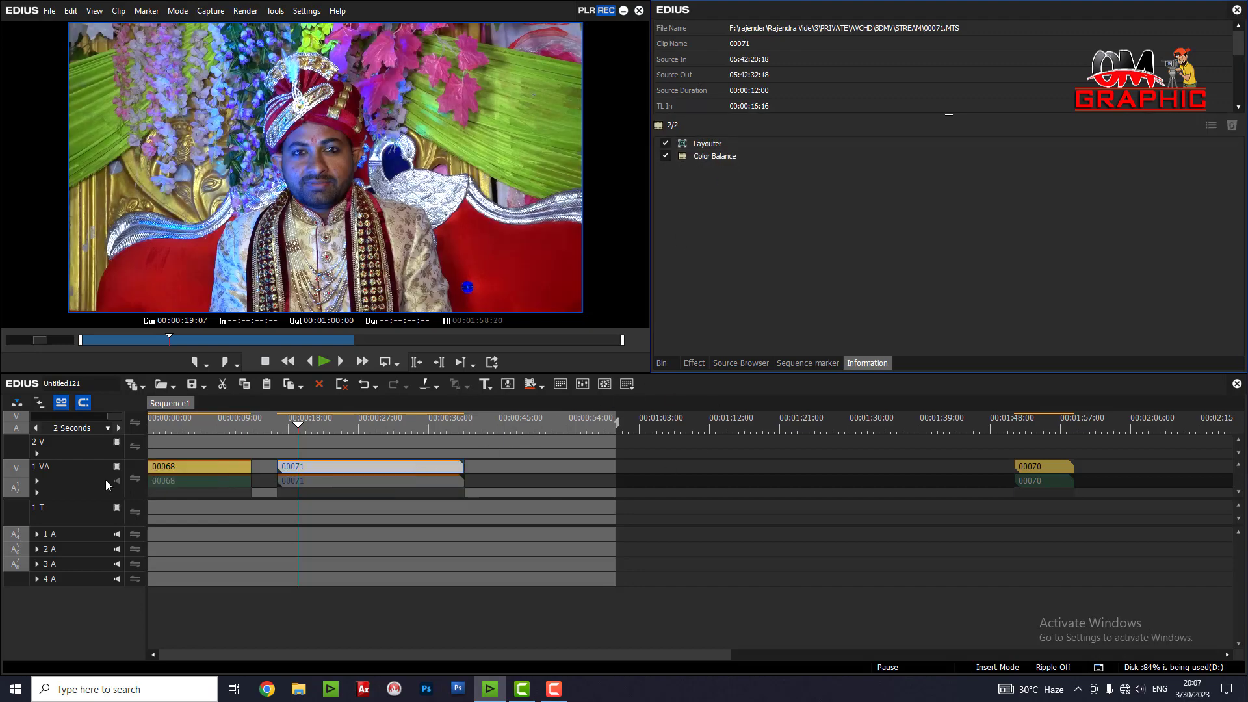
drag(185, 419, 1053, 560)
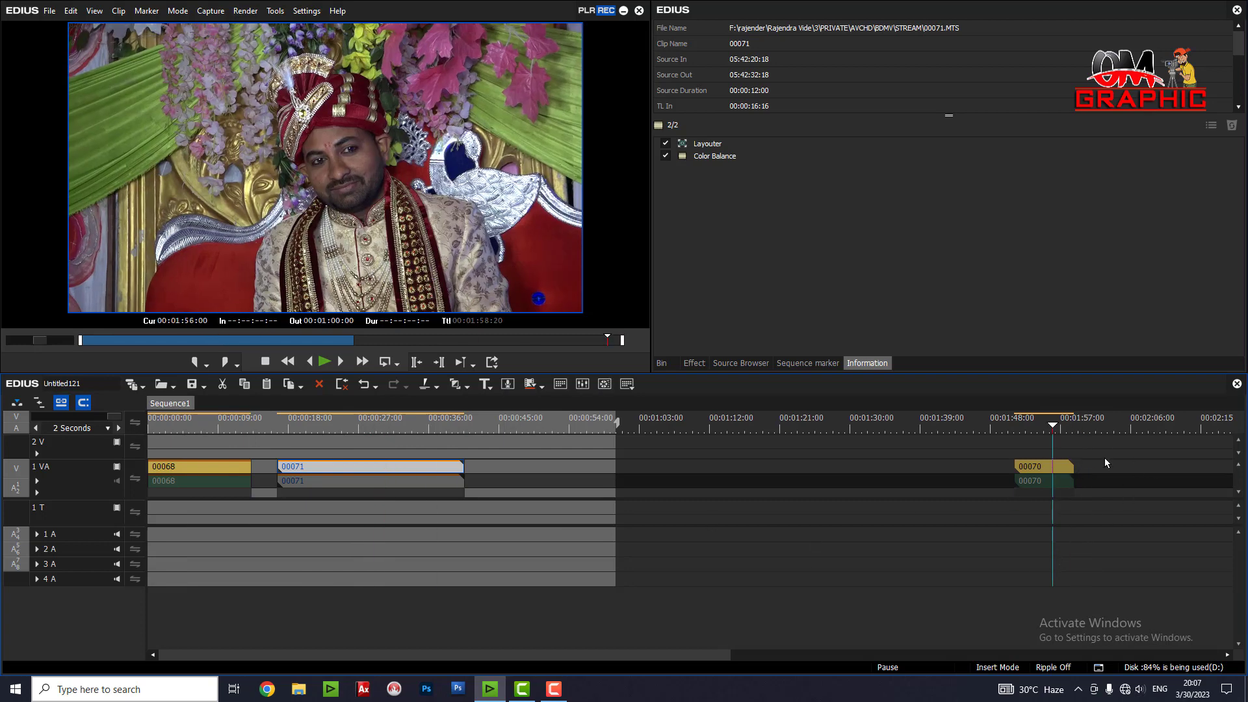
click(1048, 468)
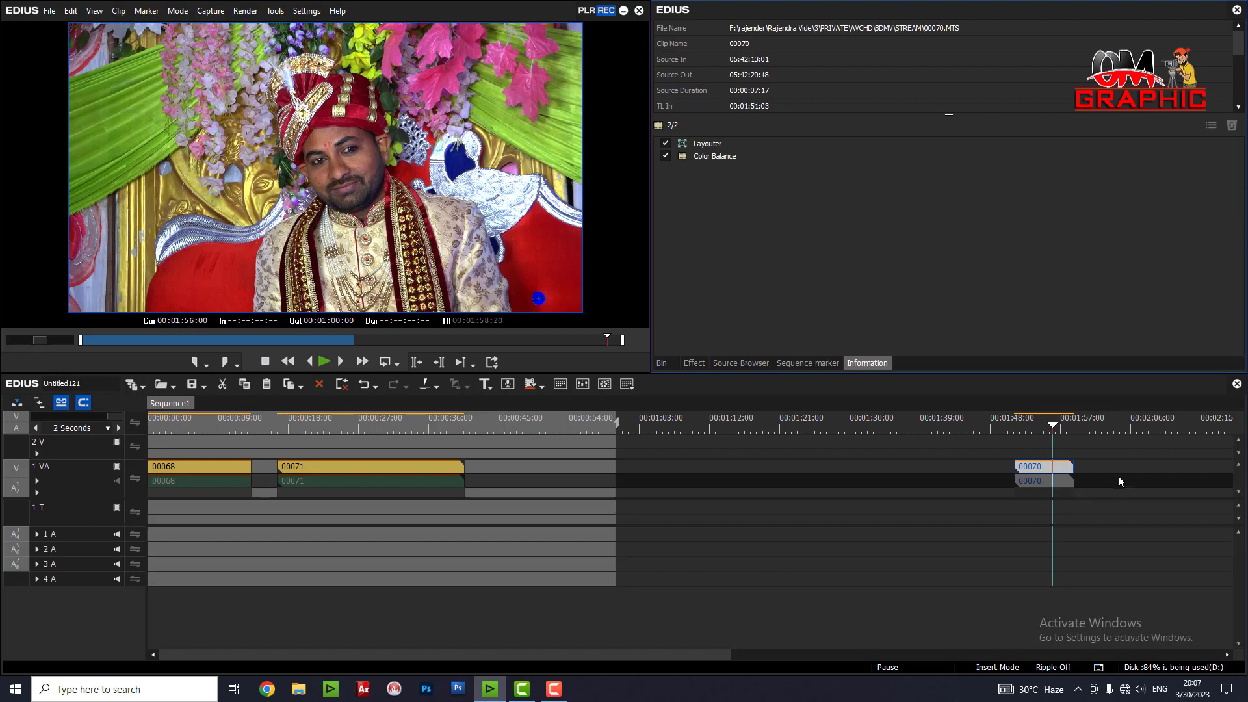
Delete all the remaining clips from the VA track.
drag(1119, 467, 2, 510)
key(Delete)
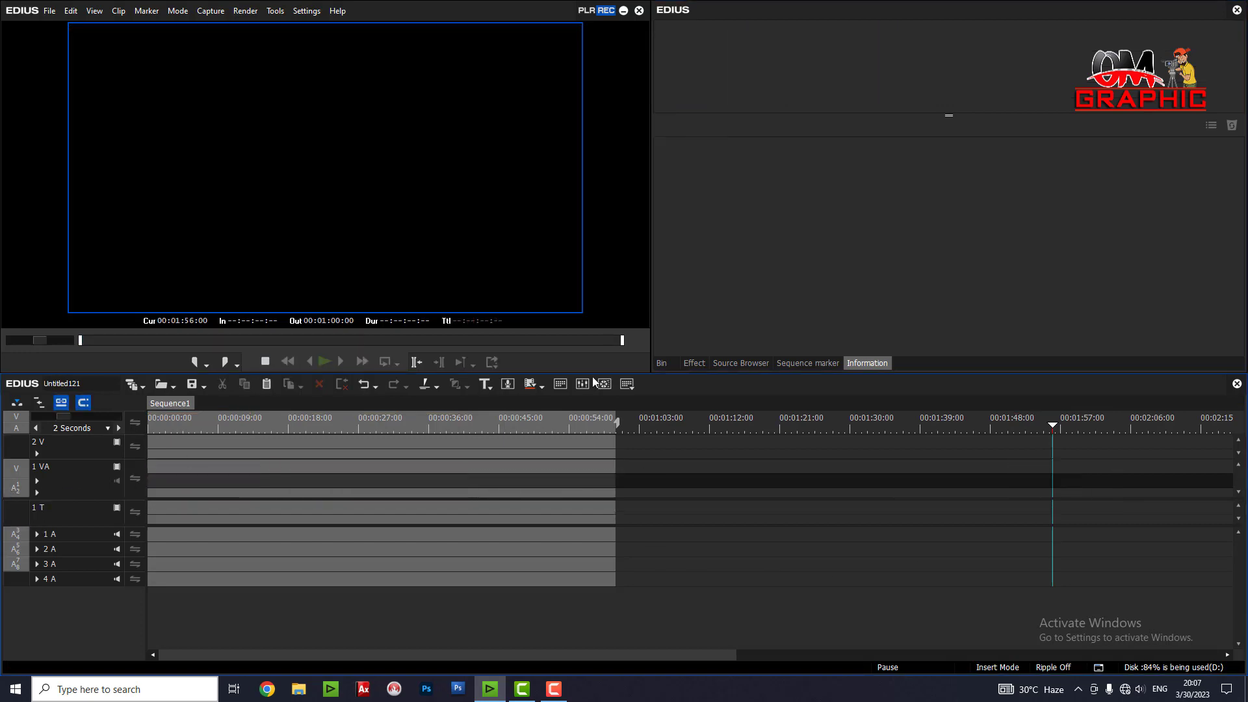
Find clip 00115 of the couple in the bin and place it on the VA track.
click(666, 364)
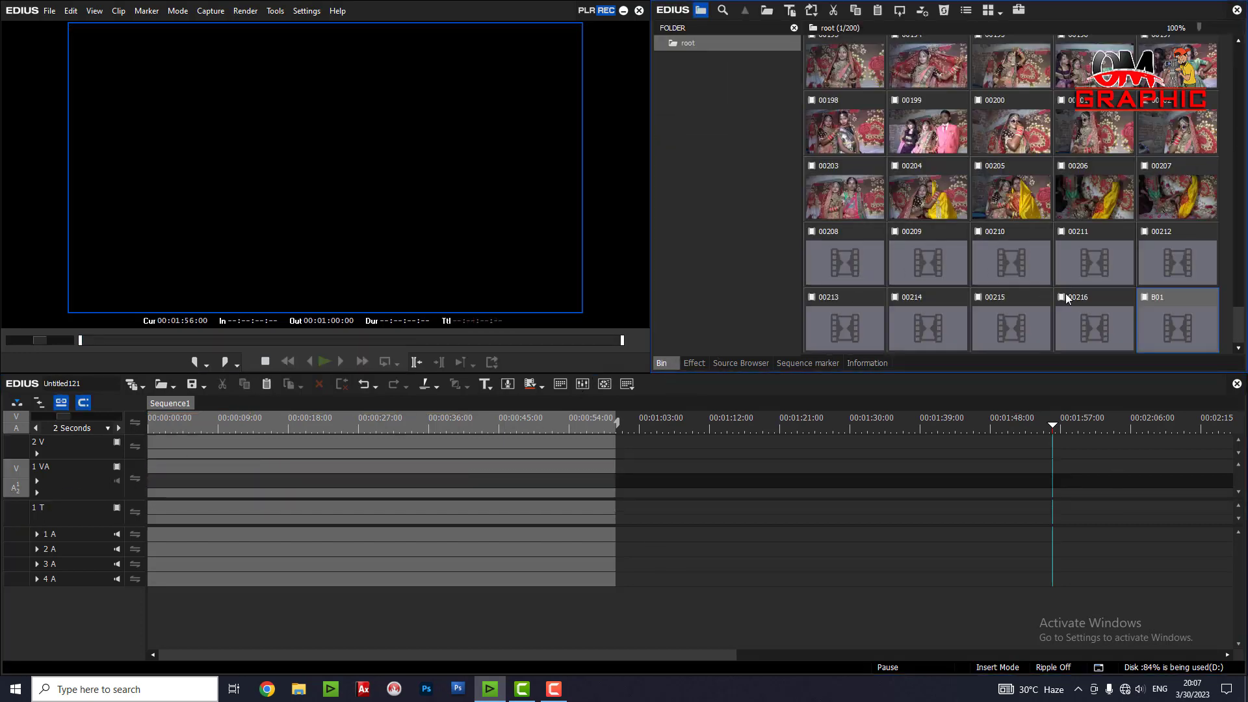
scroll(1066, 298, up, 5)
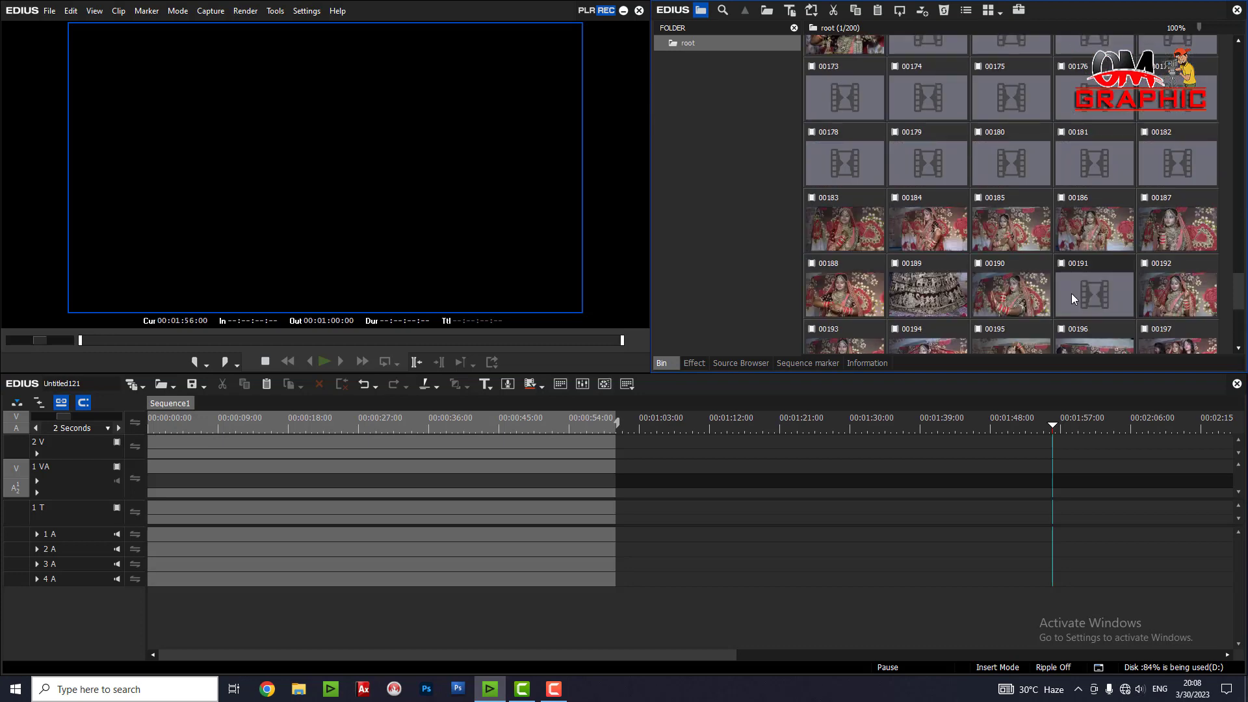
scroll(1064, 289, up, 3)
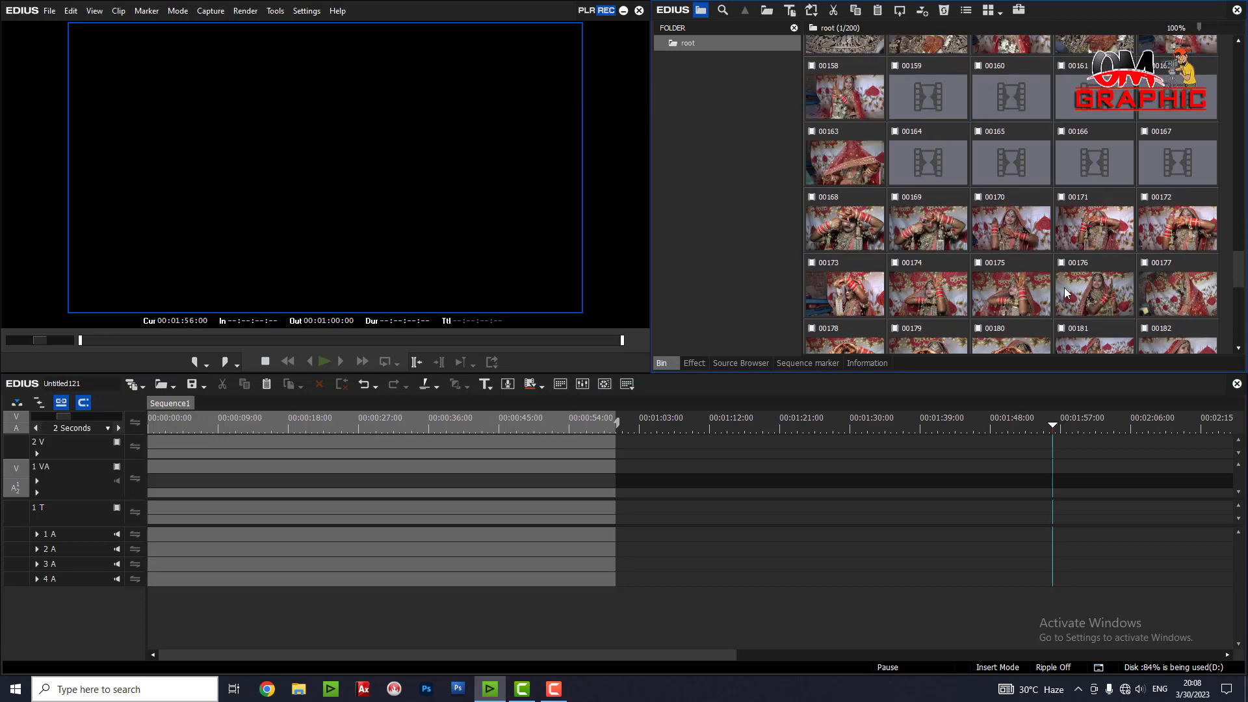
scroll(1065, 284, up, 5)
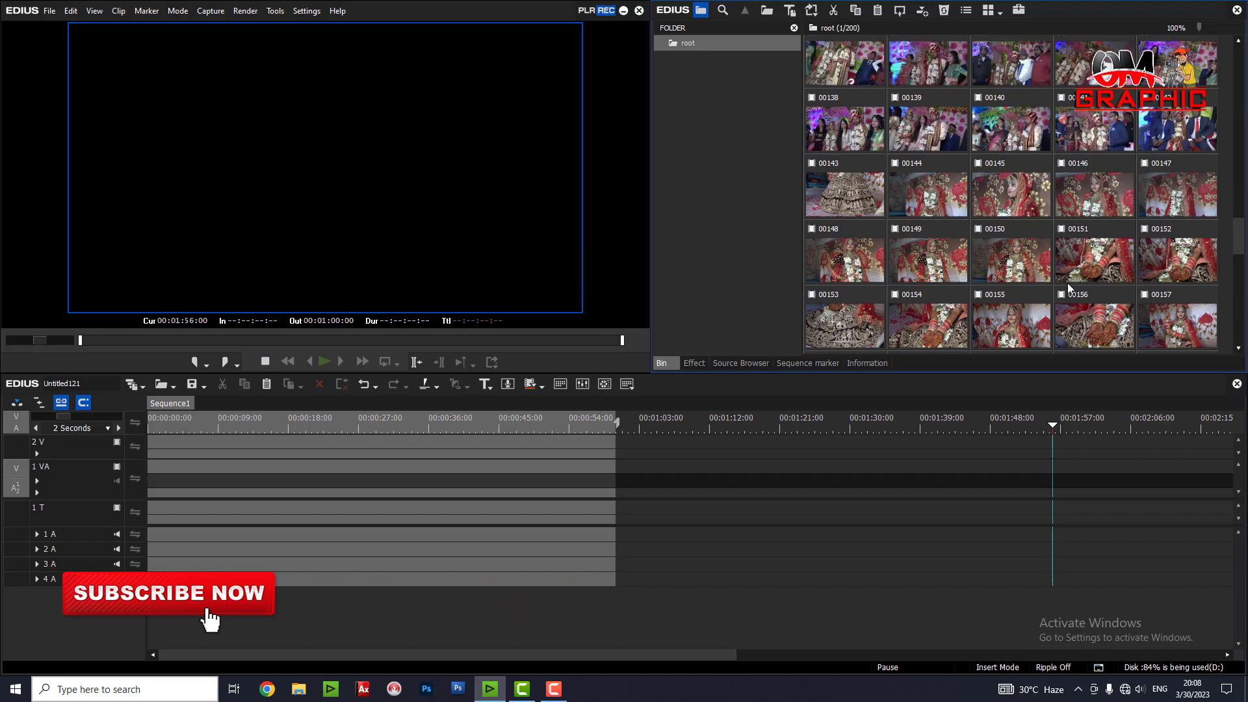
scroll(1067, 283, up, 5)
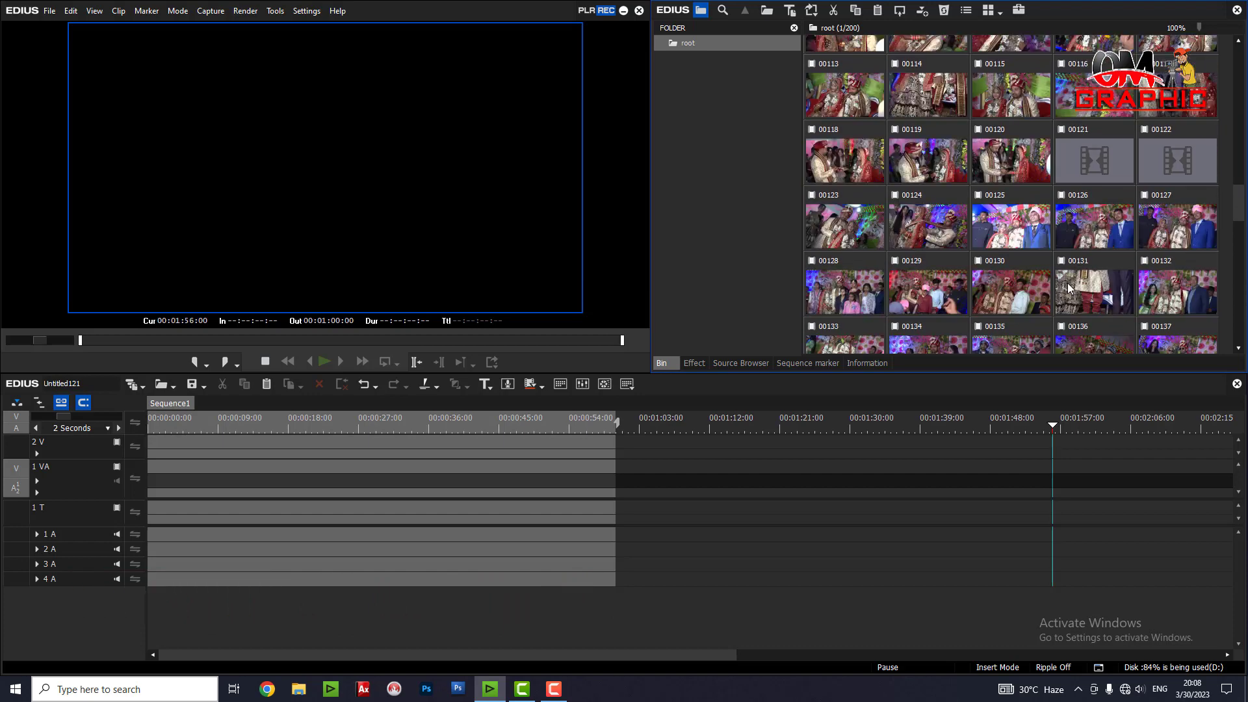
drag(1012, 91, 479, 425)
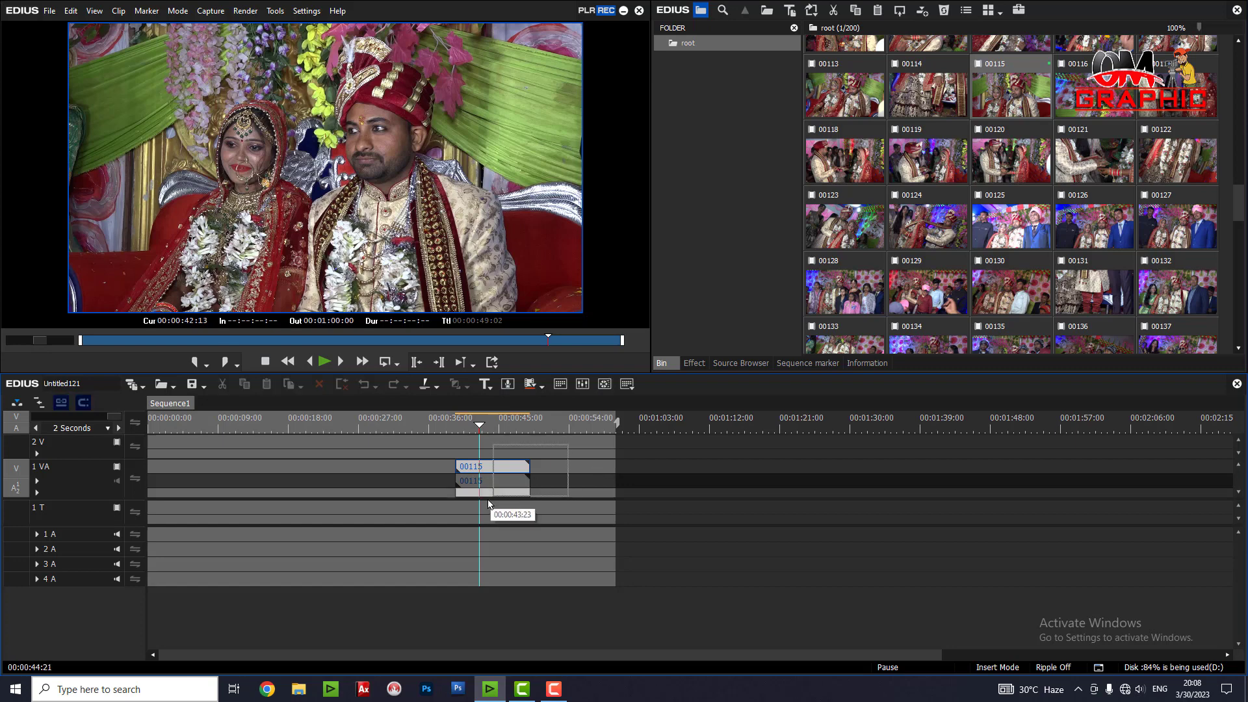
Undo the placement of clip 00115 and the deletion of clips 00068, 00071 and 00070.
key(ctrl+z)
key(ctrl+z)
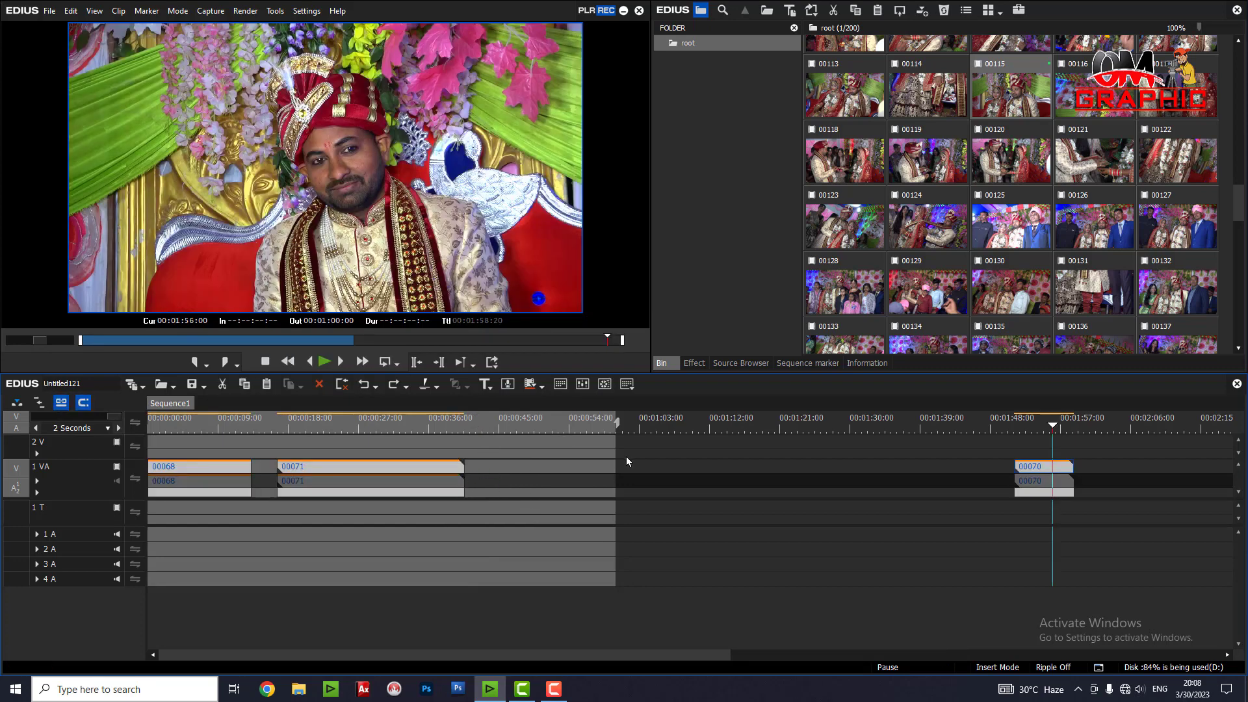
Delete clips 00071 and 00070 from the VA track and place clip 00115 of the couple after clip 00068.
drag(1148, 447, 311, 541)
key(Delete)
scroll(1050, 227, up, 5)
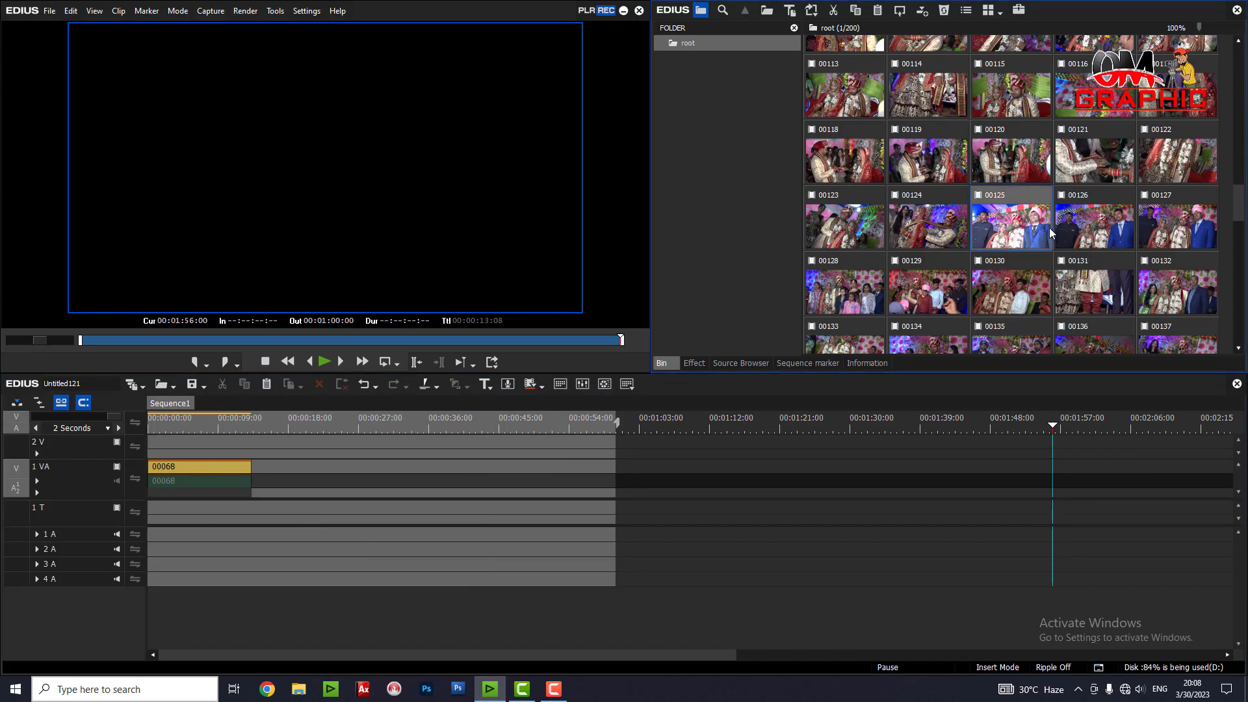
scroll(1052, 229, down, 2)
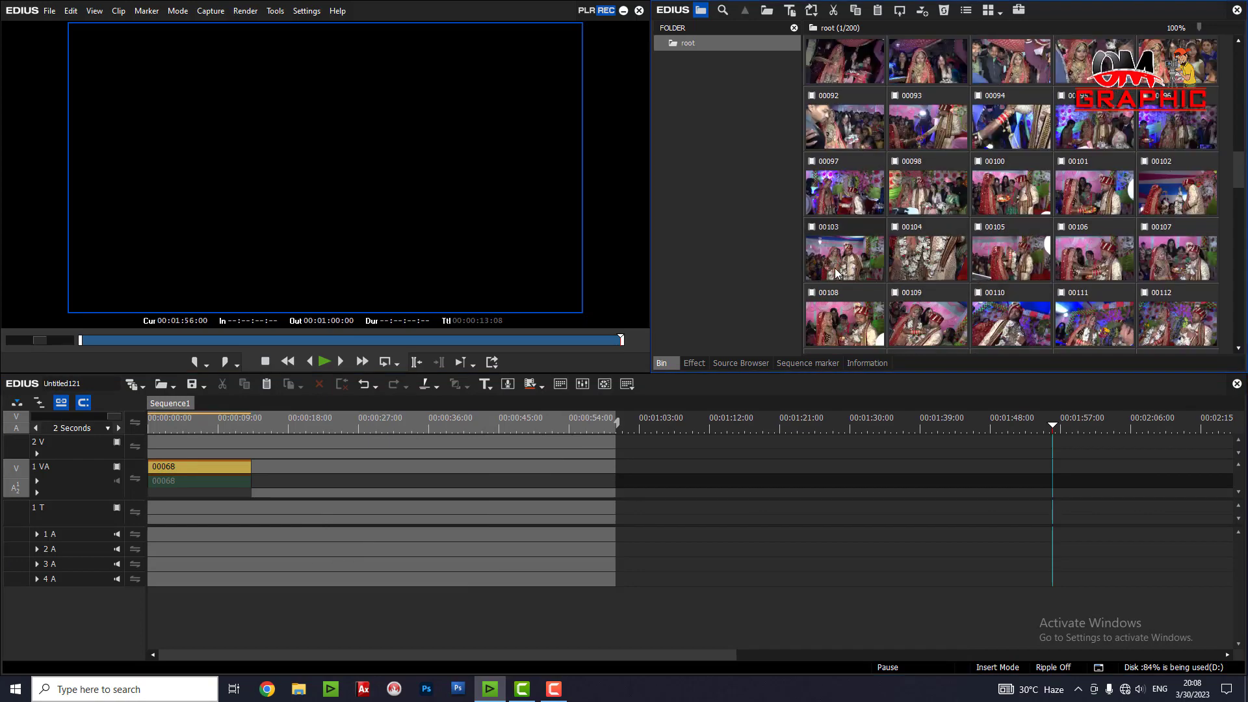
scroll(1022, 268, down, 2)
drag(1022, 273, 426, 446)
click(394, 427)
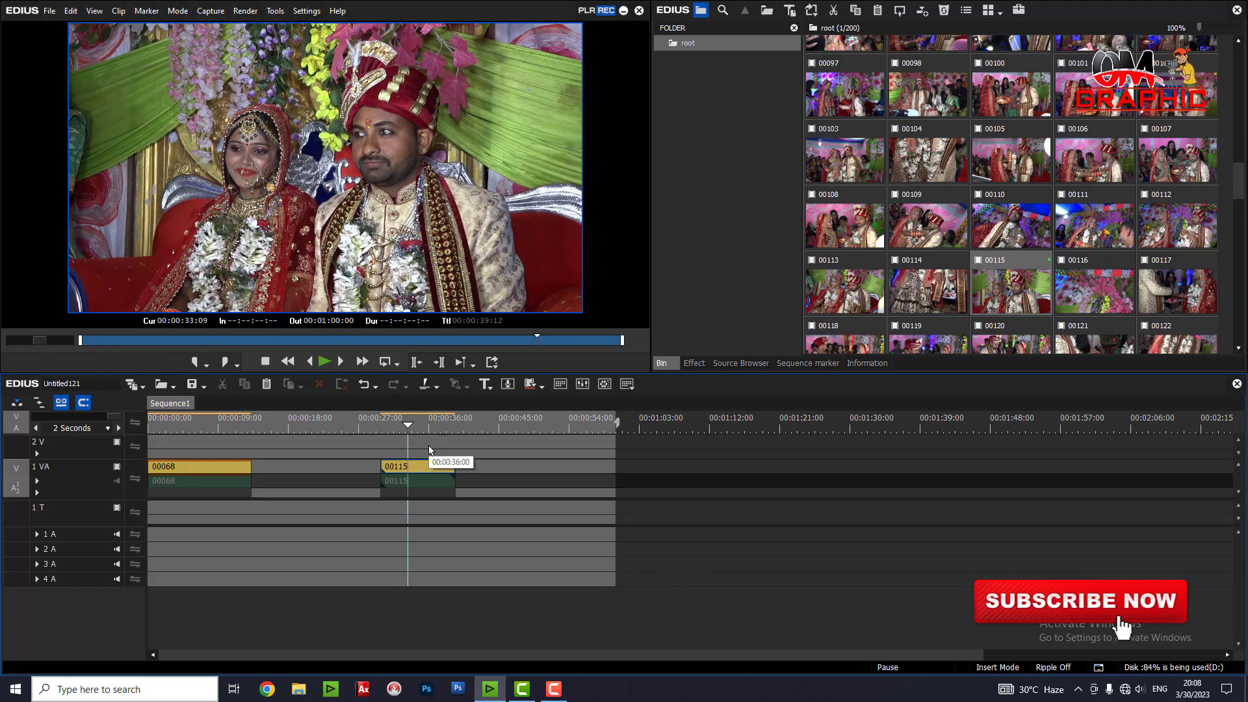
Capture a still of clip 00115 at 00:00:32:03 and place it on the VA track after that clip.
mouse_move(400, 431)
mouse_down()
mouse_move(432, 425)
mouse_move(398, 433)
mouse_up()
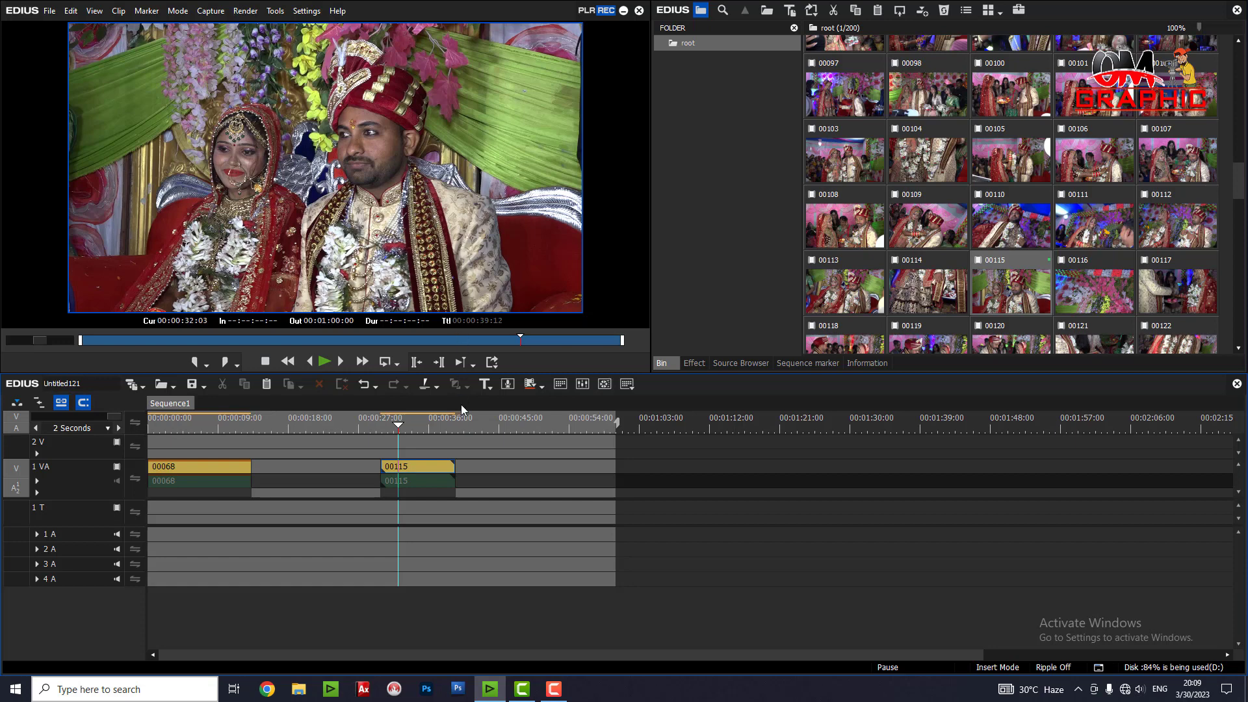
key(ctrl+t)
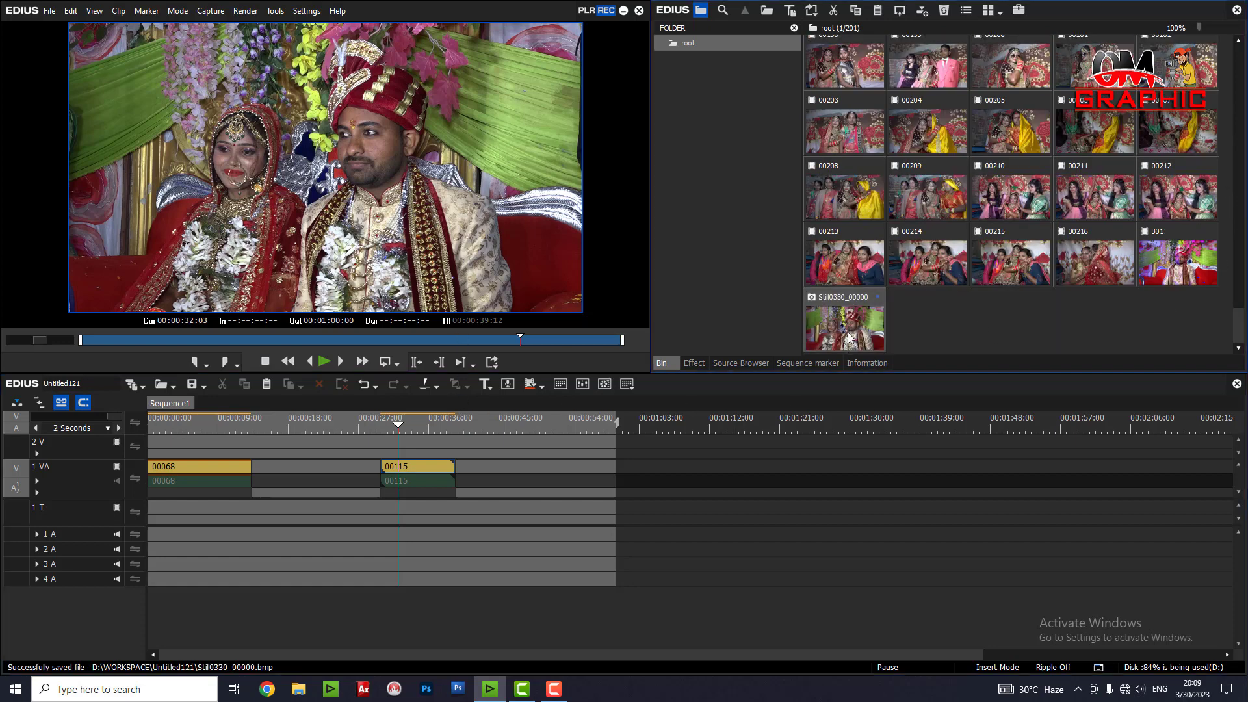
drag(828, 336, 521, 429)
click(528, 424)
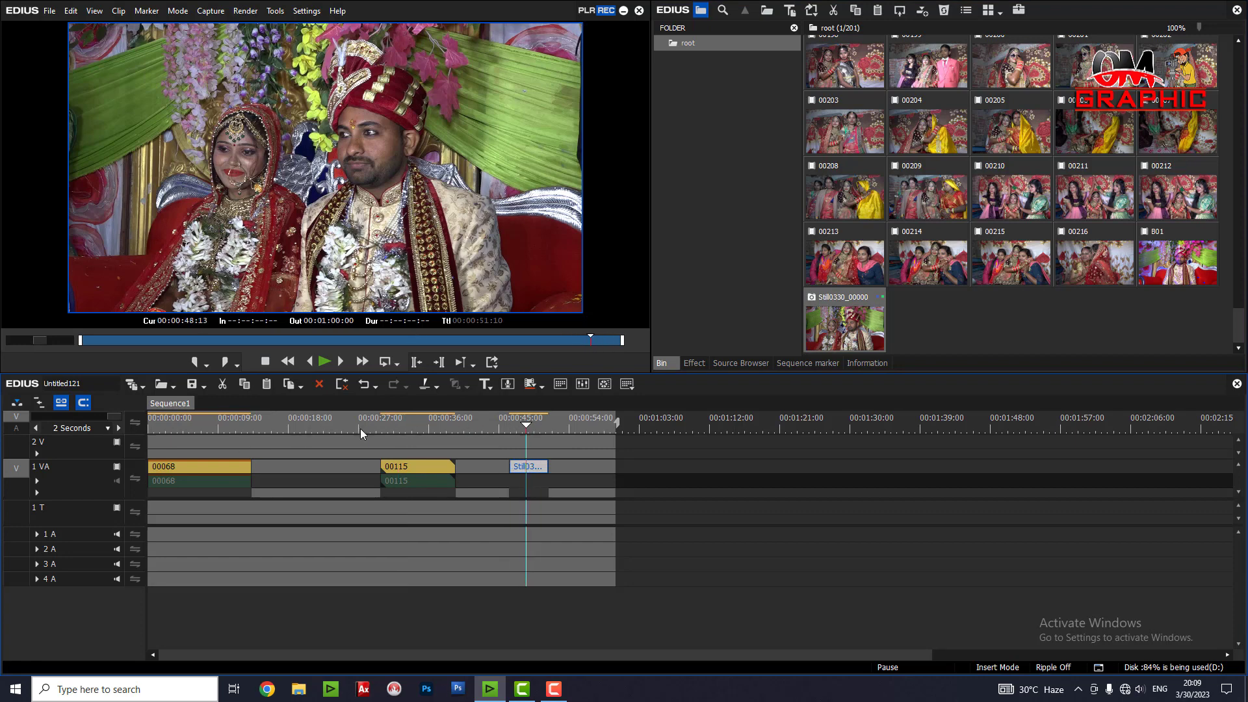
Copy the Color Balance filter from clip 00068 onto the still on the VA track and preview the still.
click(203, 475)
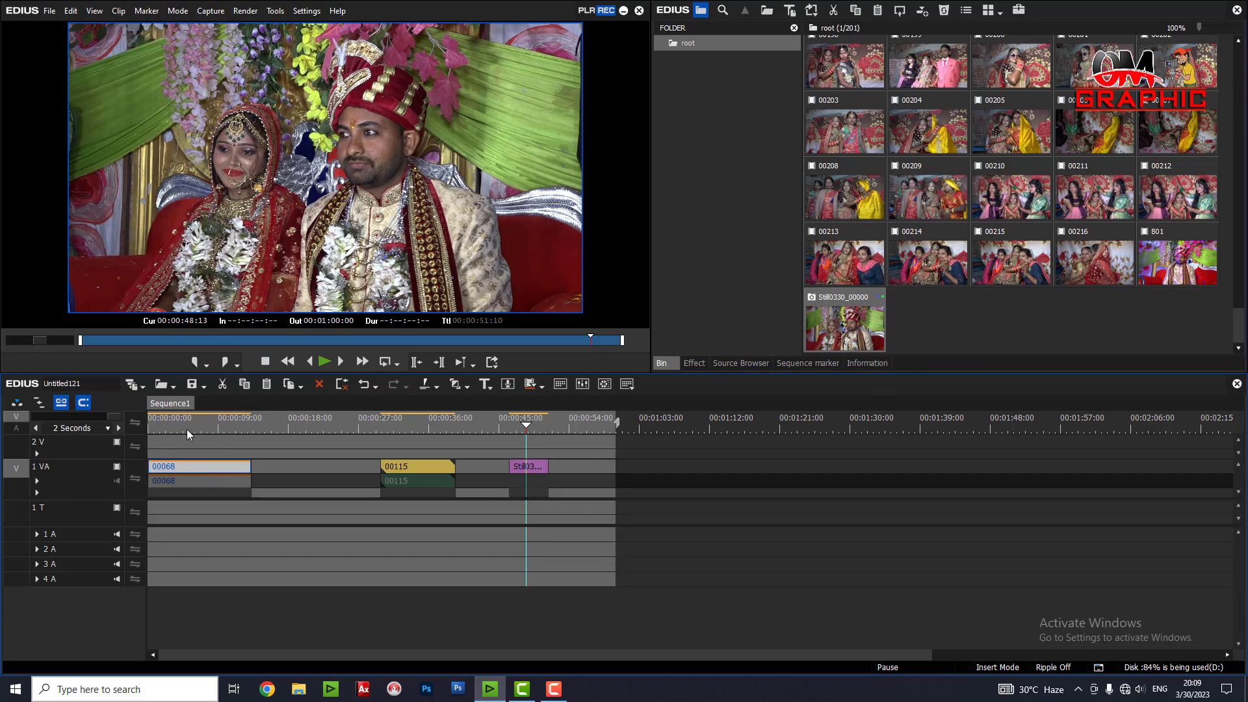
click(210, 429)
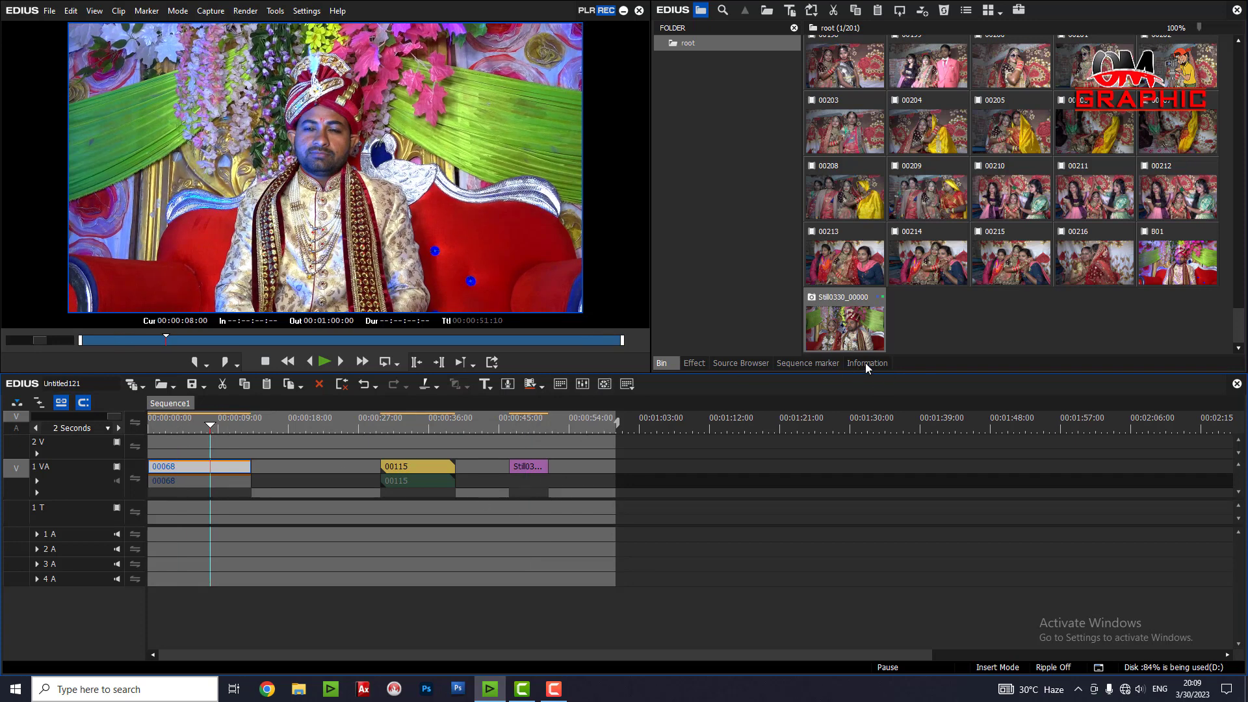
click(865, 363)
click(527, 468)
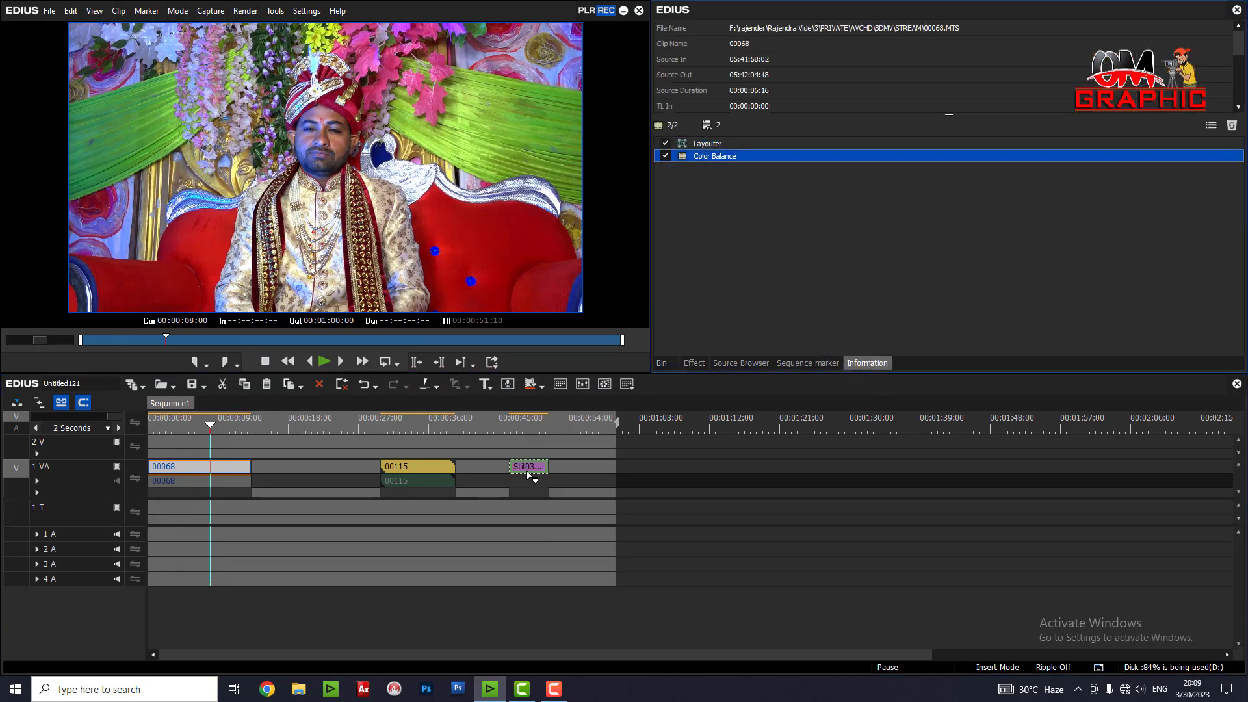
click(524, 428)
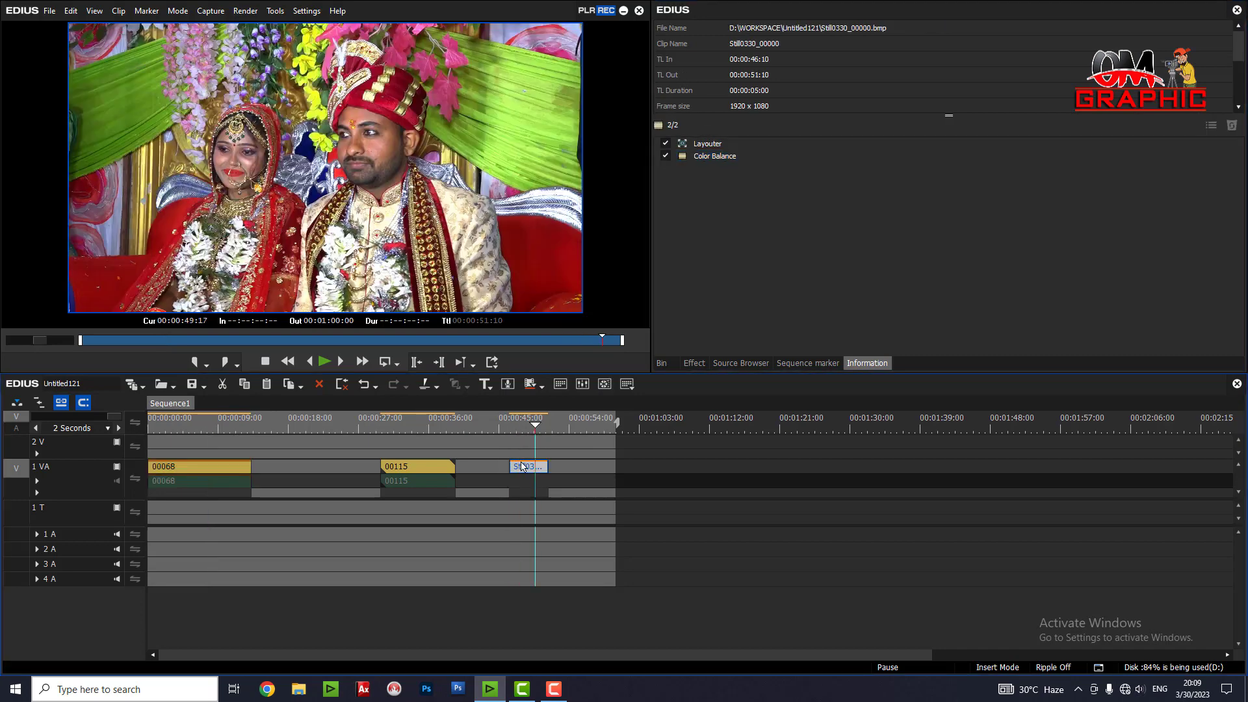
drag(528, 466, 116, 462)
click(117, 456)
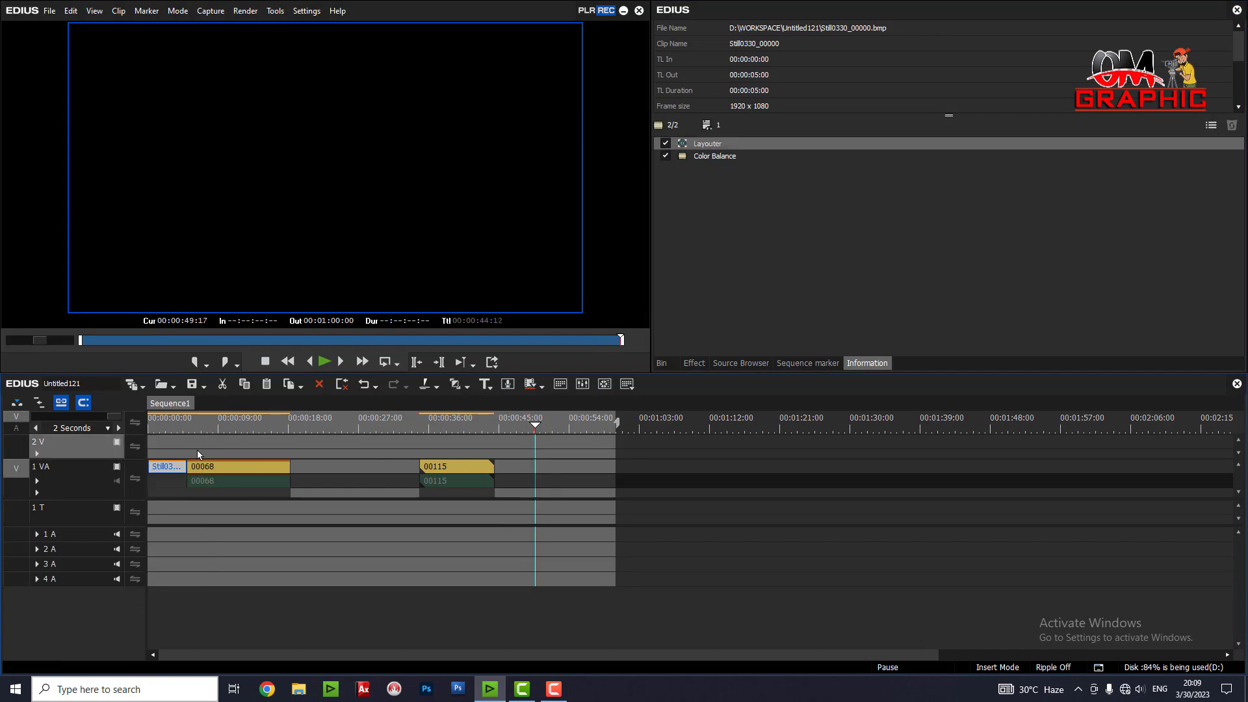
key(ctrl+z)
Delete clips 00068 and 00115 from the VA track and move the still to the start of the timeline.
drag(470, 471, 130, 482)
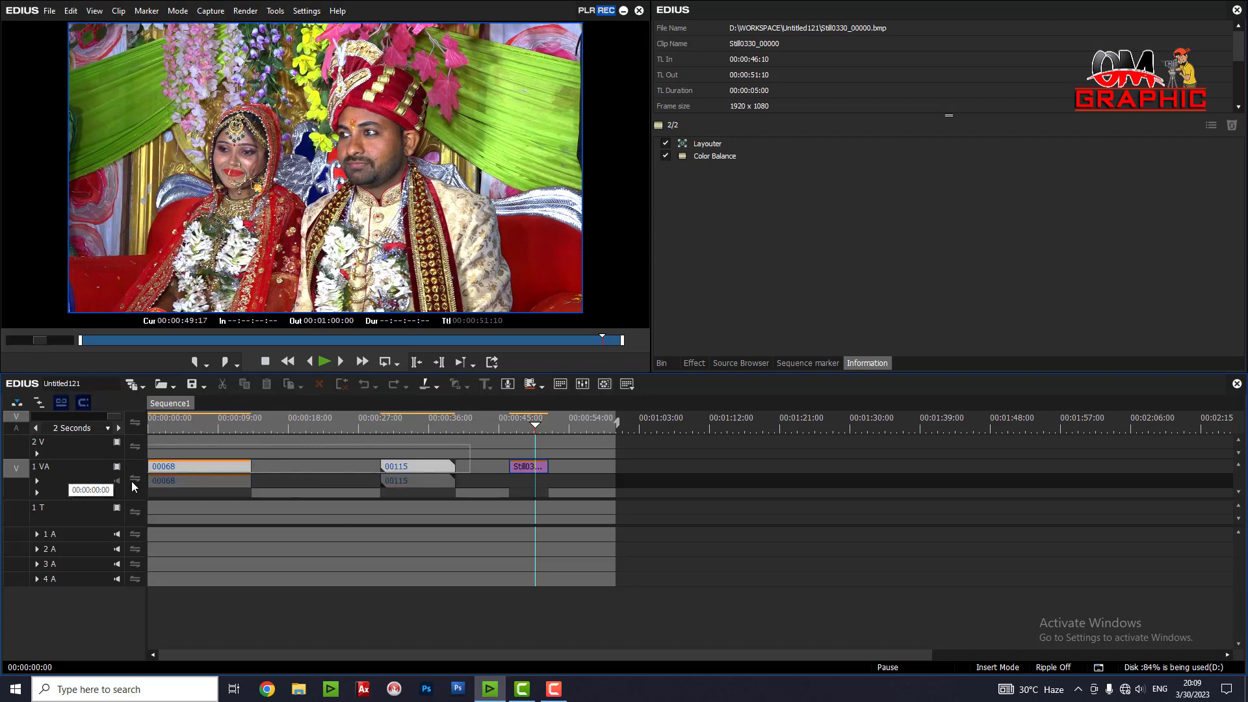
key(Delete)
drag(521, 467, 50, 469)
Extend the still past the one-minute out point to a duration of about 00:01:13:07 and preview it.
click(190, 468)
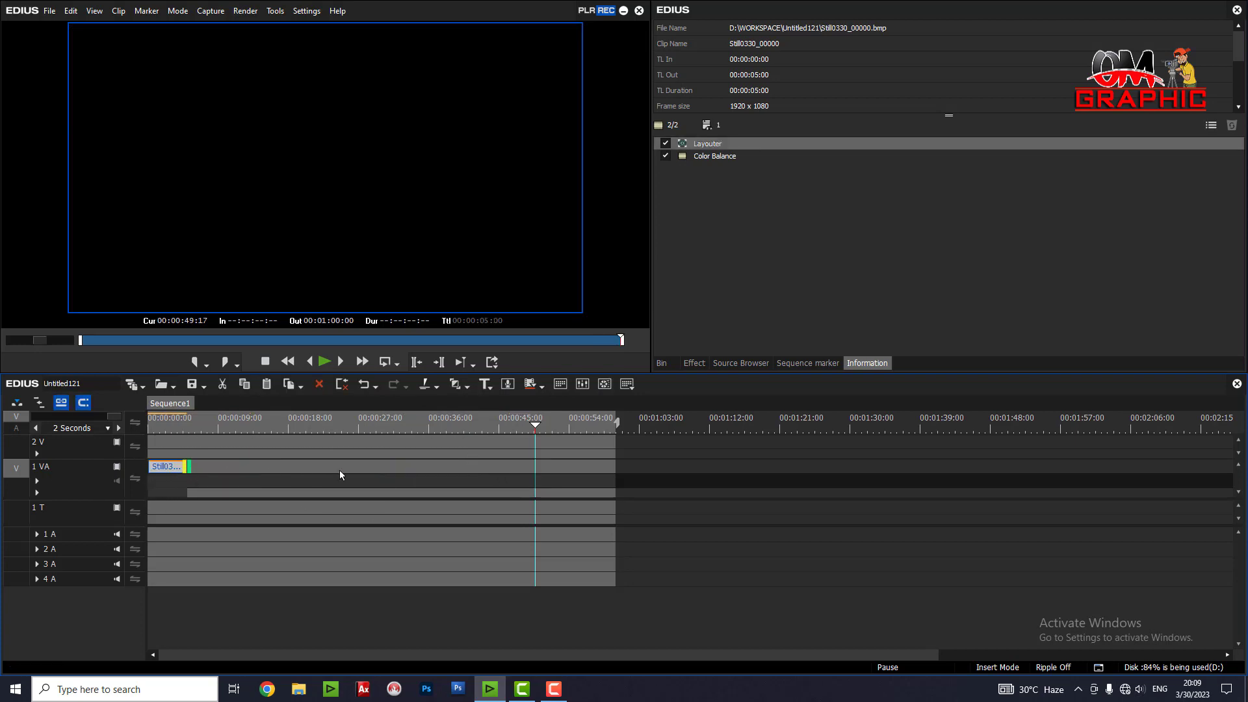
drag(189, 468, 719, 469)
click(298, 429)
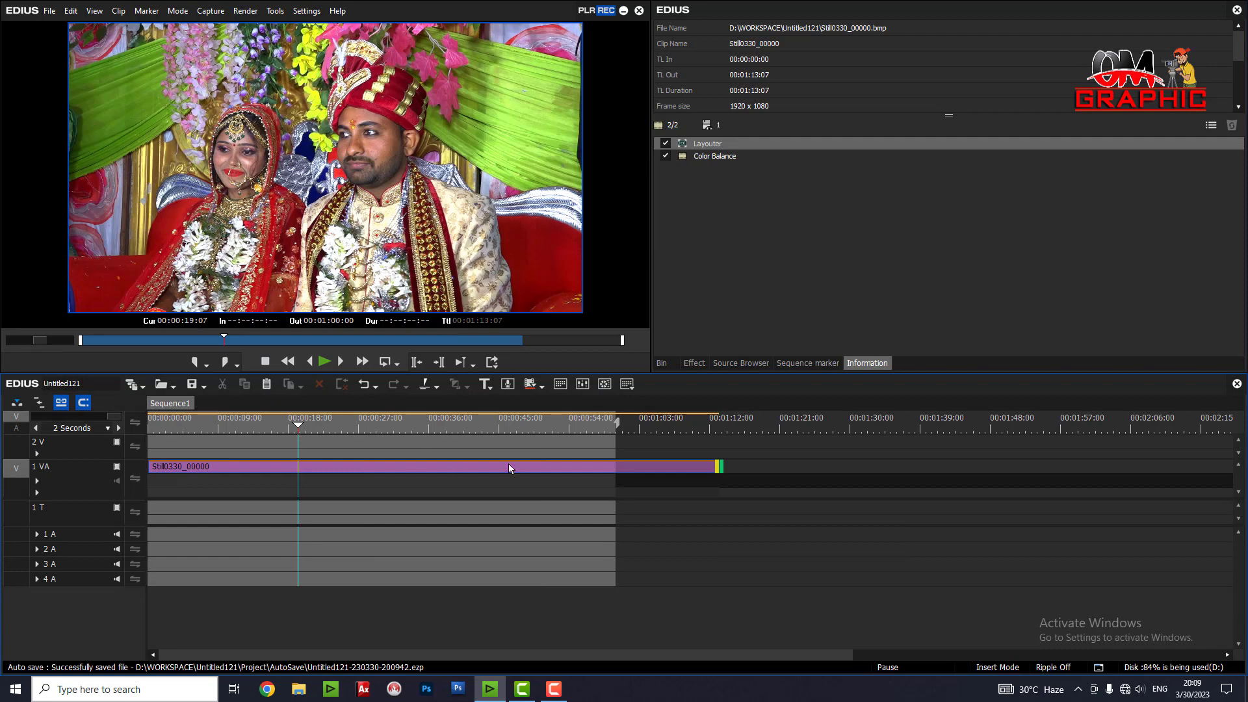
Delete the still from the VA track and place clip 00150 of the bride at the start to preview it.
key(Delete)
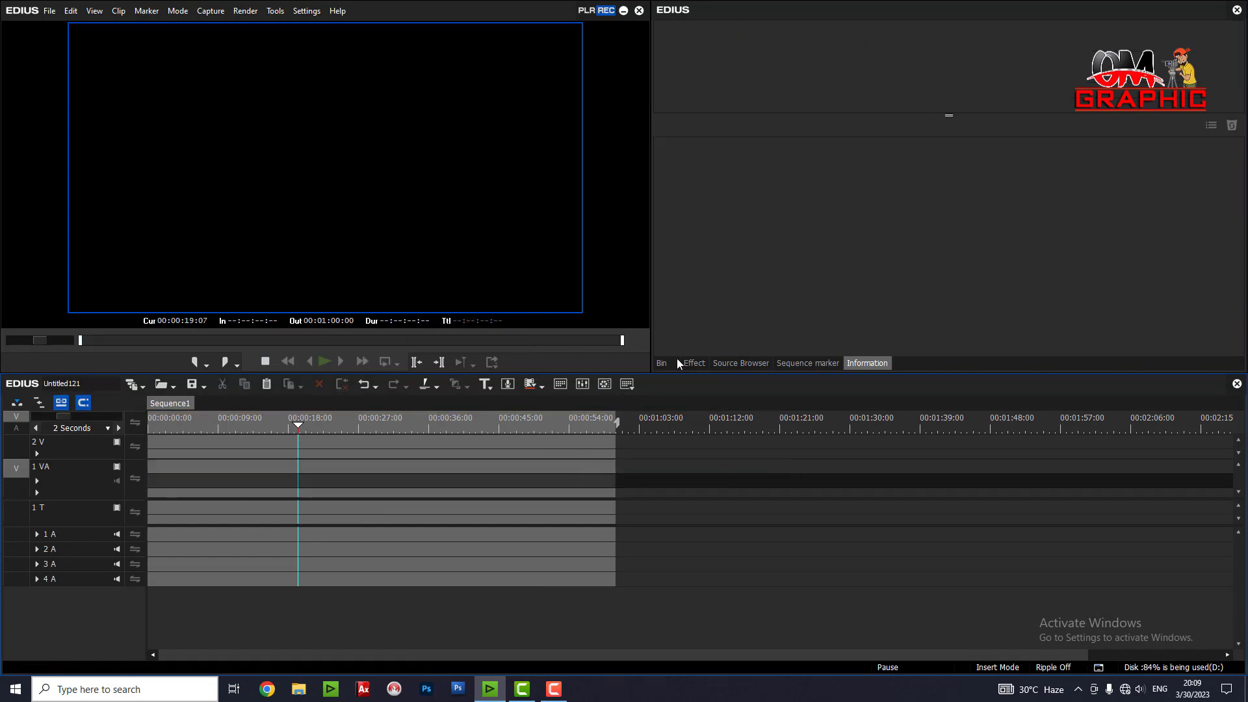
click(663, 365)
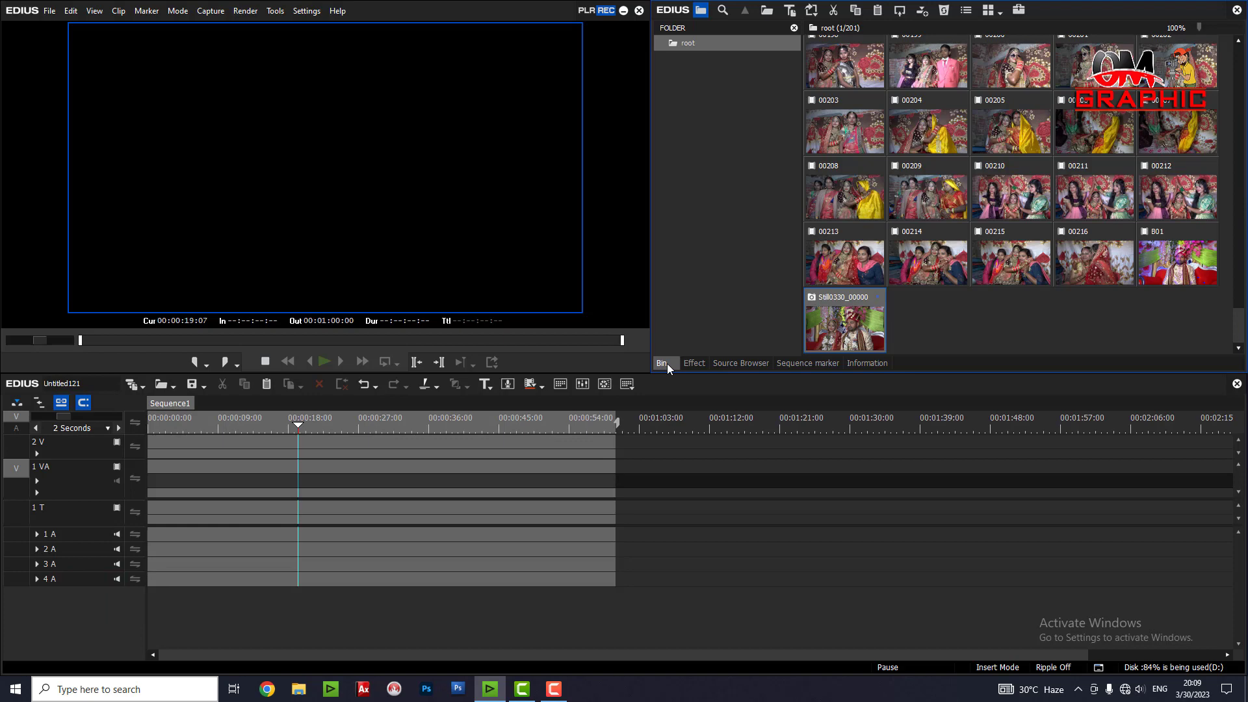
scroll(1025, 260, up, 5)
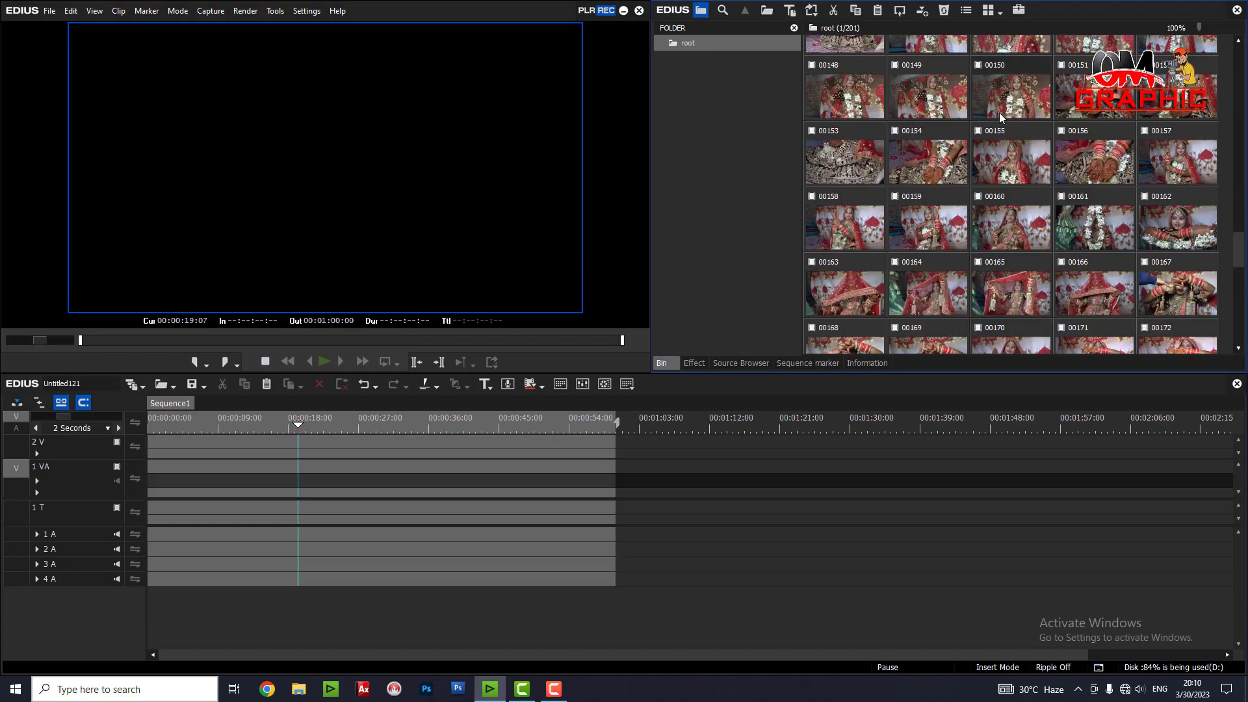
drag(1000, 112, 152, 472)
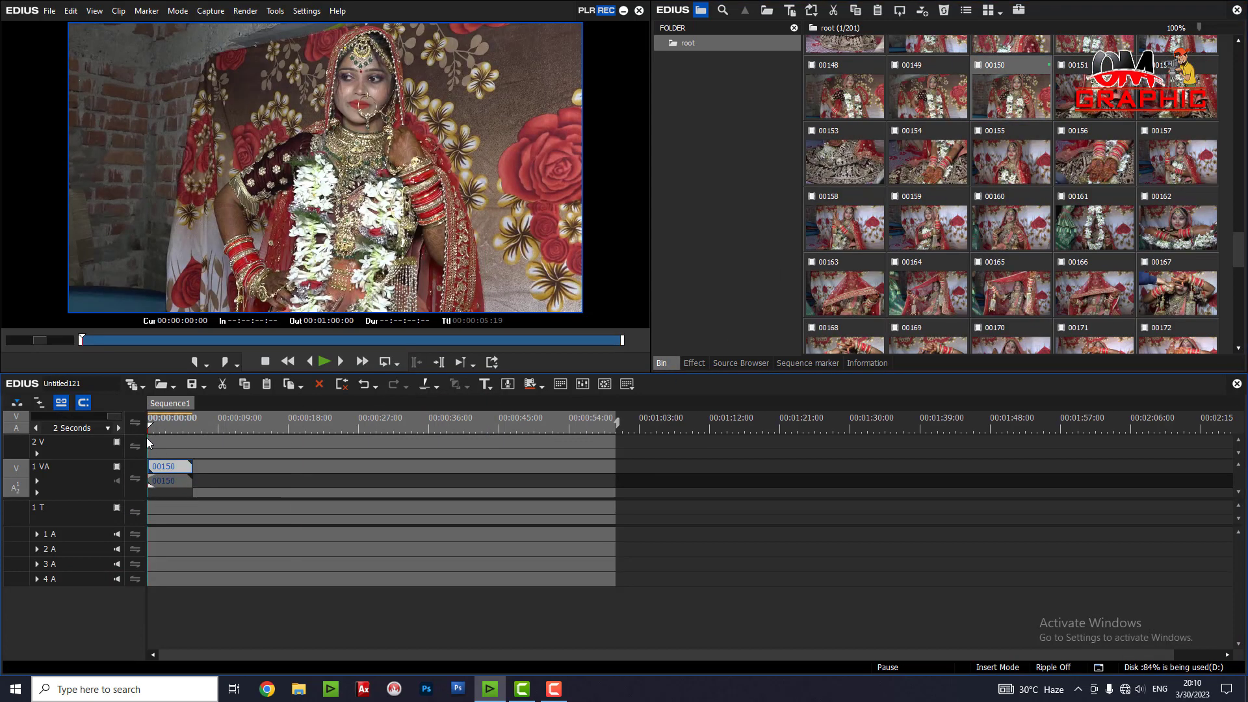
click(178, 427)
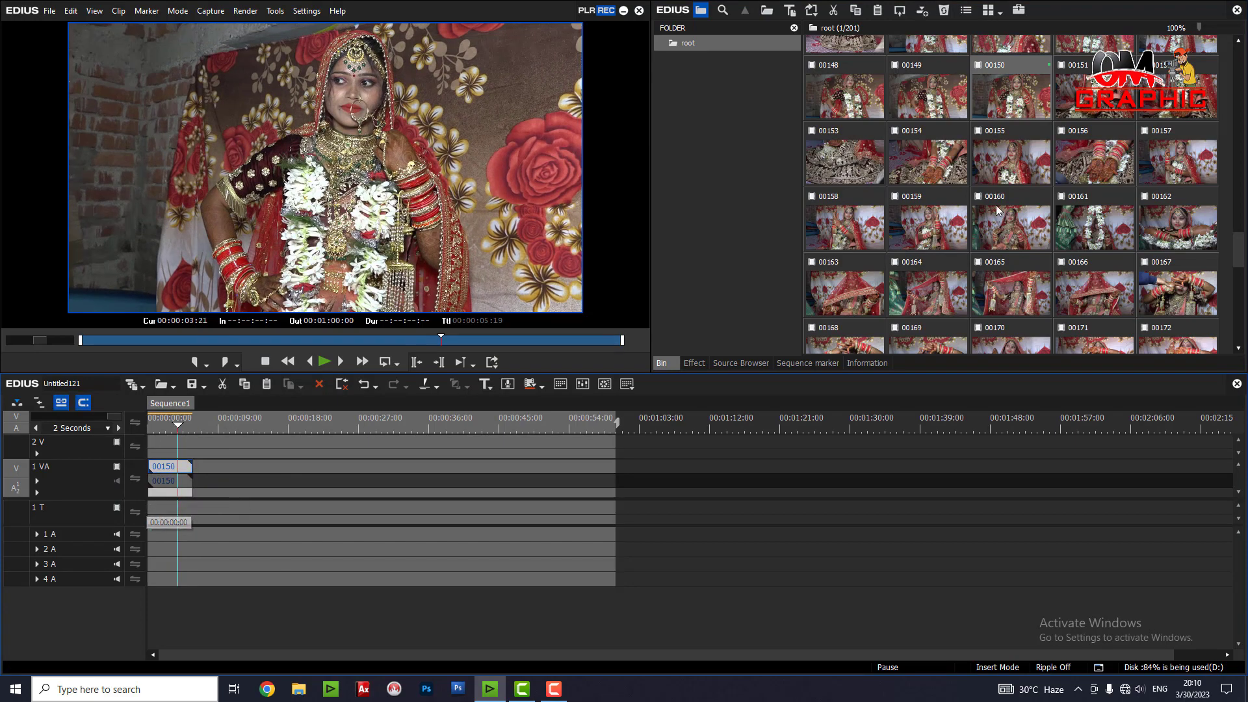
Replace clip 00150 with clip 00160 on the VA track, preview it and remove it.
key(Delete)
drag(1028, 238, 134, 488)
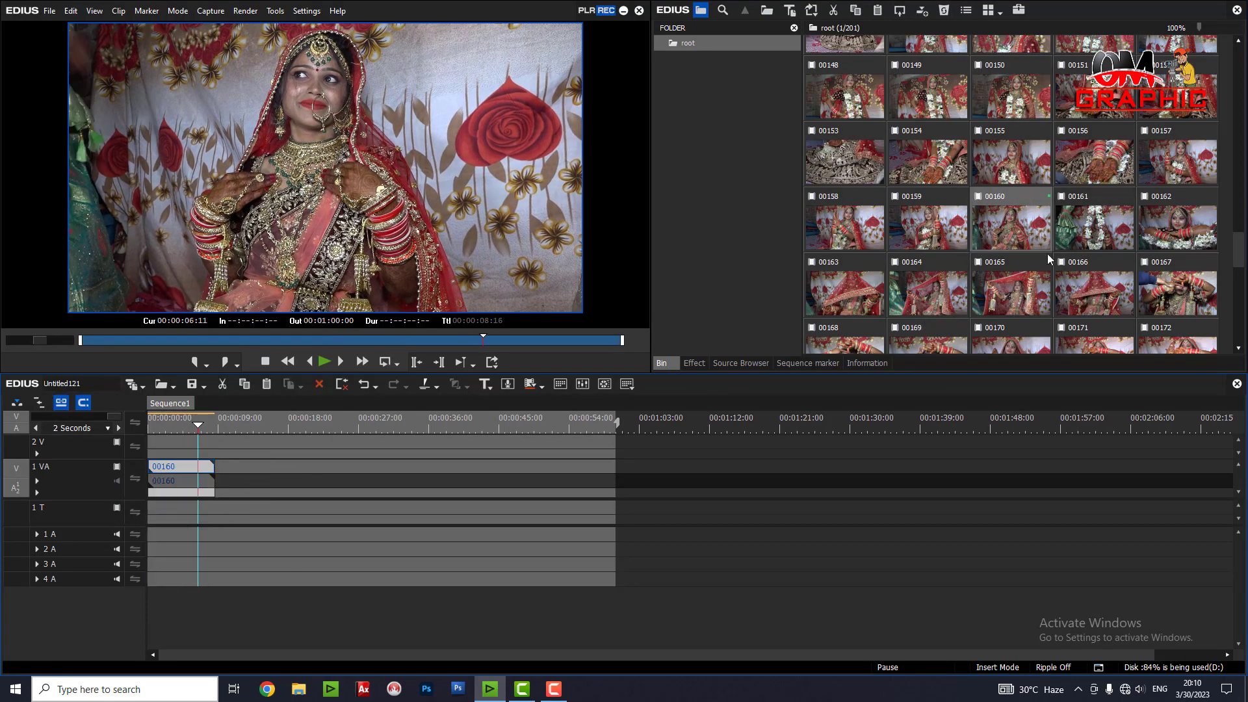
key(Delete)
Try clip 00146 of the bride at the start of the VA track, preview it and remove it.
scroll(1029, 226, up, 3)
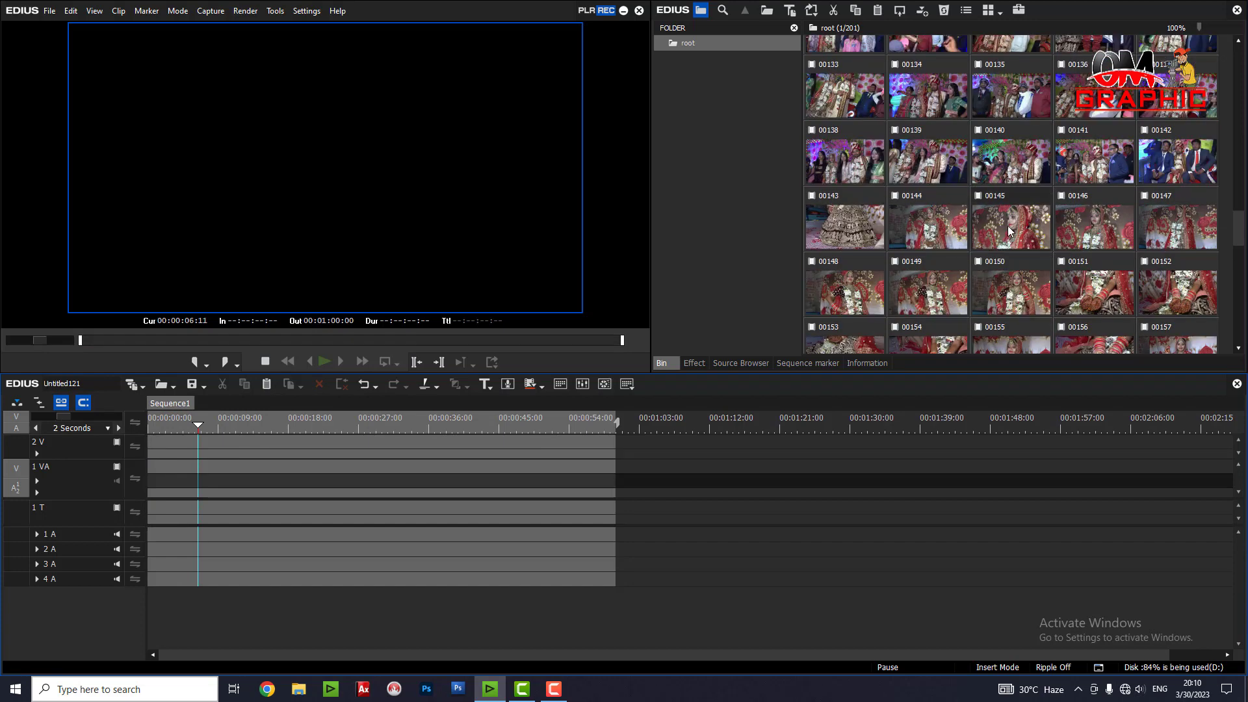
drag(1089, 238, 153, 474)
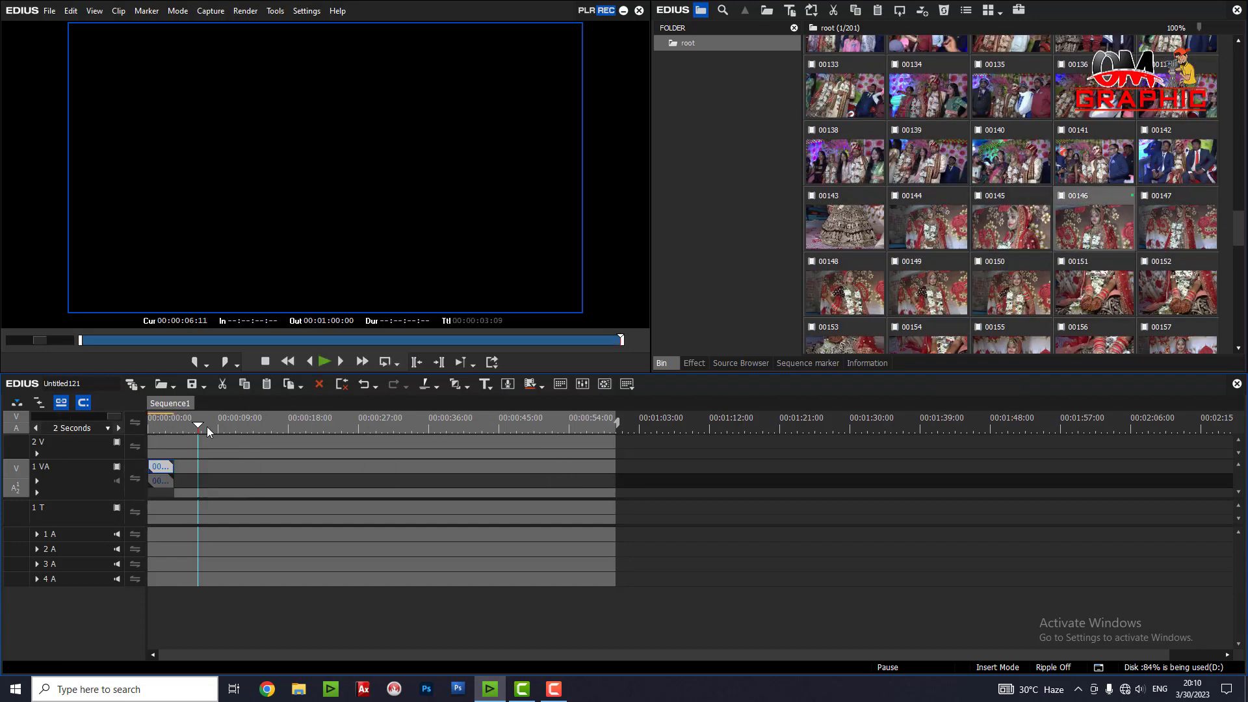
click(148, 432)
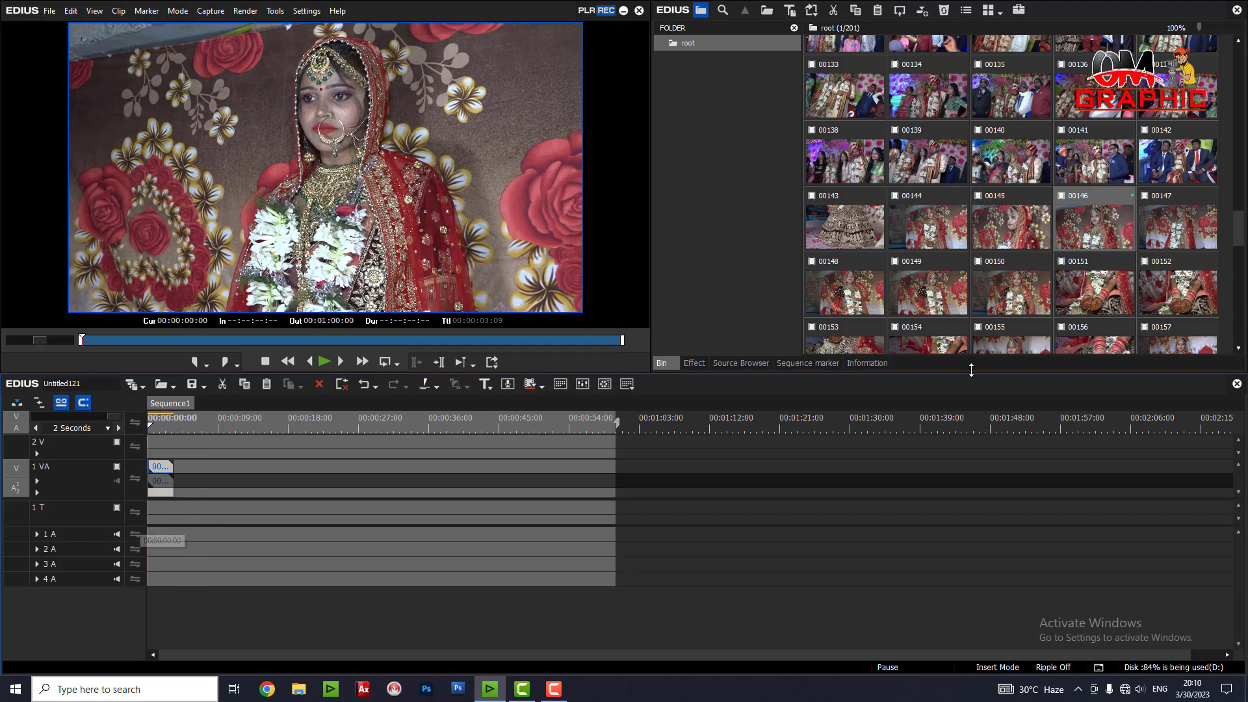
key(Delete)
Try clips 00150 and 00147 one after the other at the start of the VA track, removing each.
drag(1019, 293, 140, 470)
drag(154, 426, 177, 427)
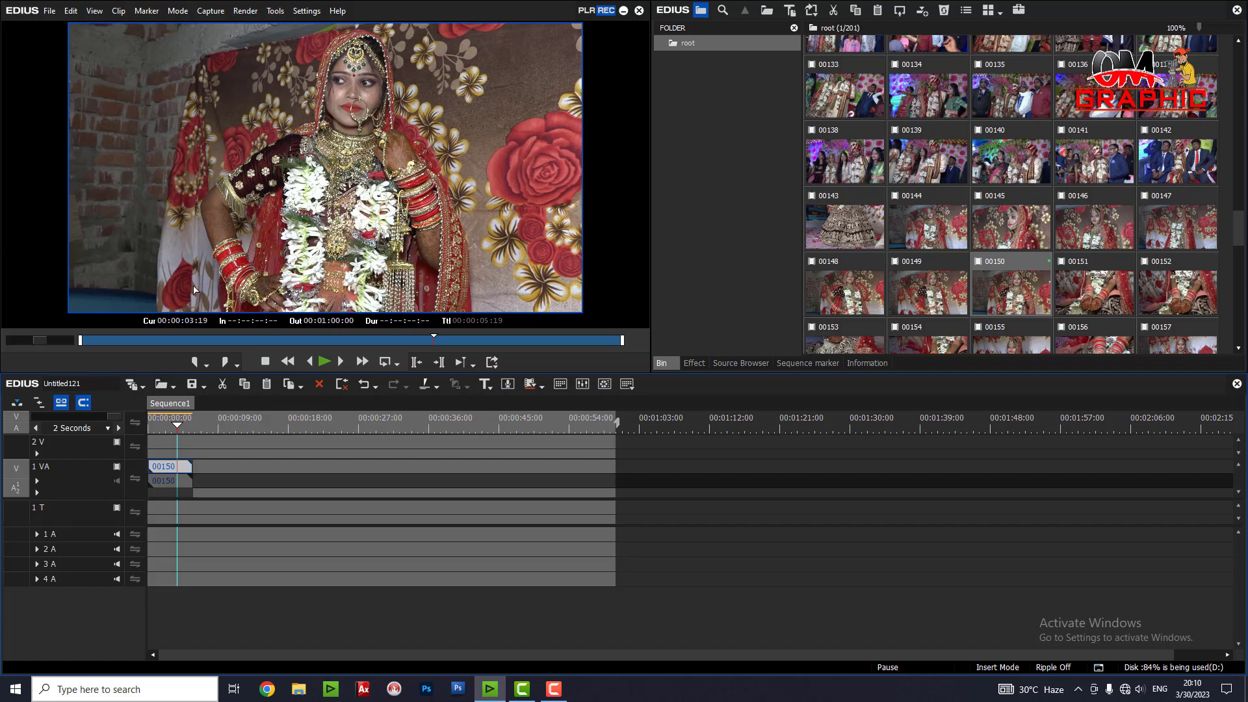
key(Delete)
drag(1177, 228, 149, 468)
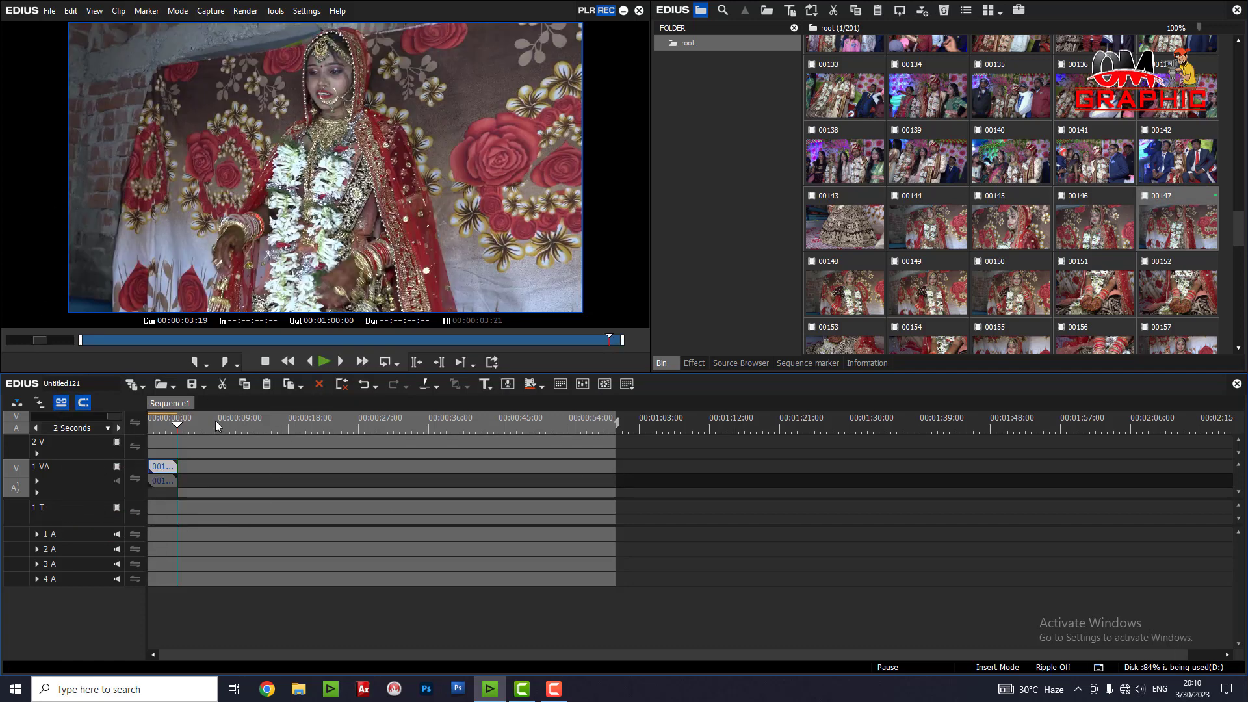
key(Delete)
Try clip 00160 at the start of the VA track and replace it with clip 00155 of the bride.
scroll(1014, 306, down, 3)
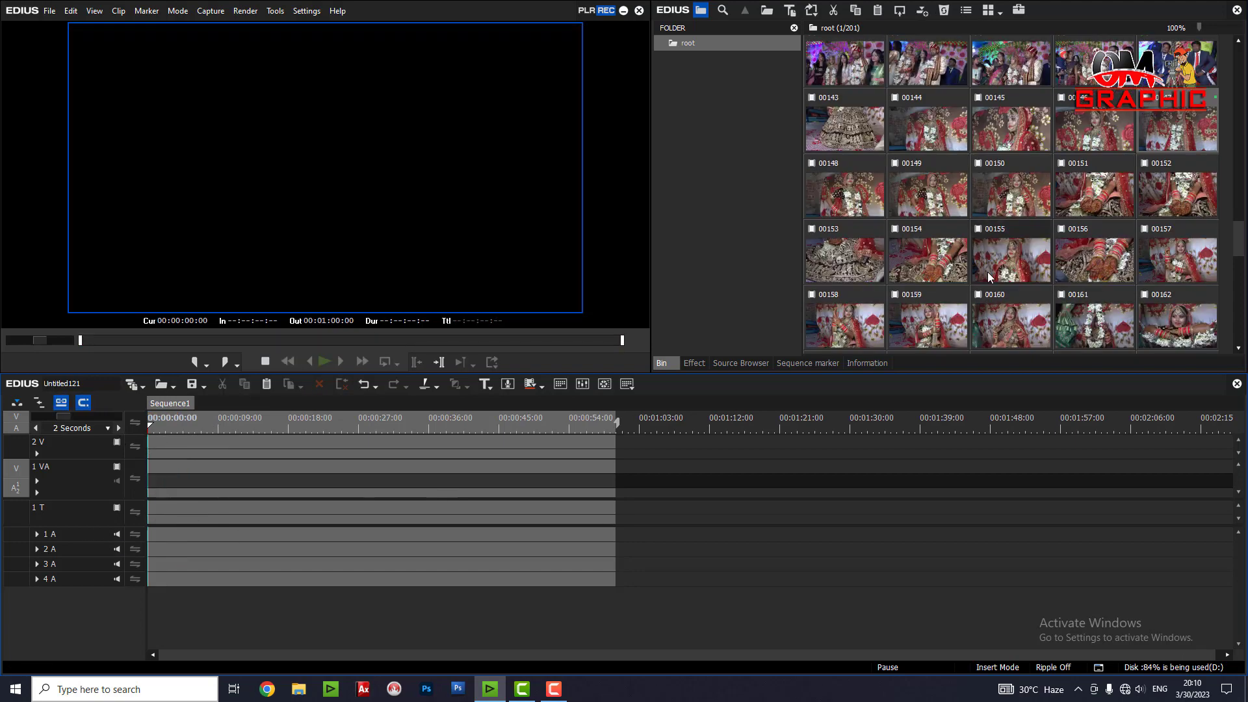
drag(1017, 330, 243, 479)
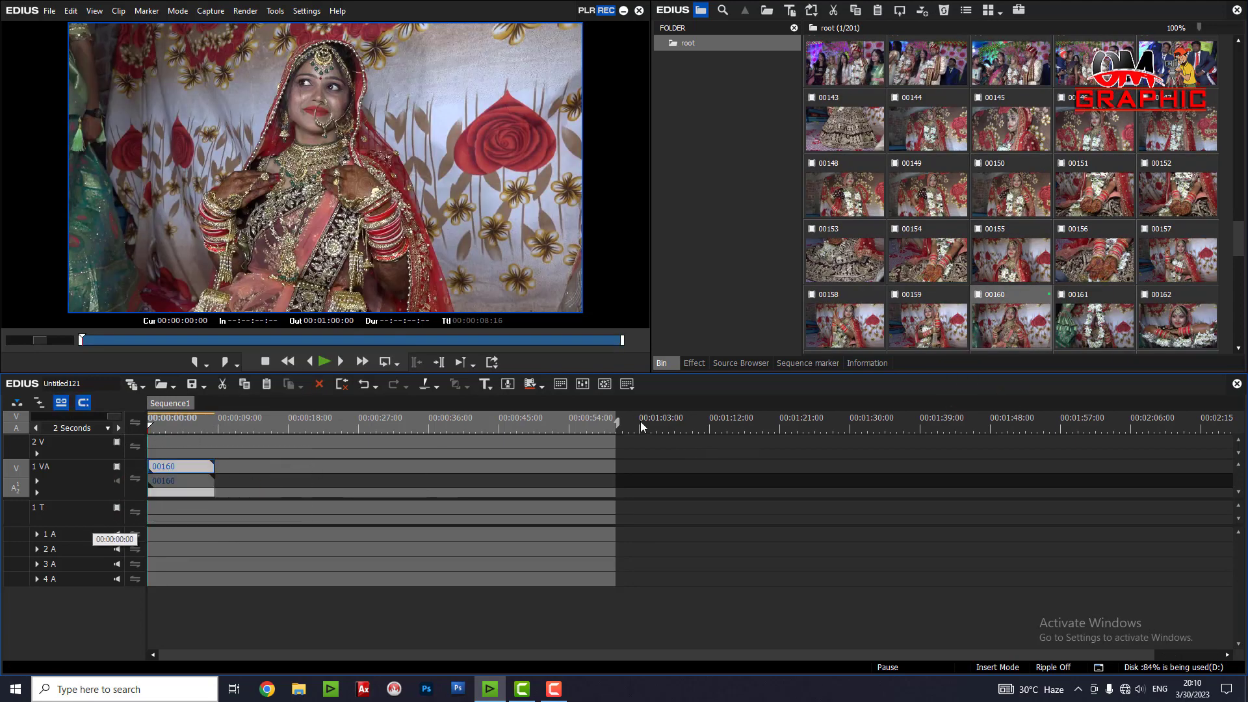
key(Delete)
drag(1007, 274, 187, 468)
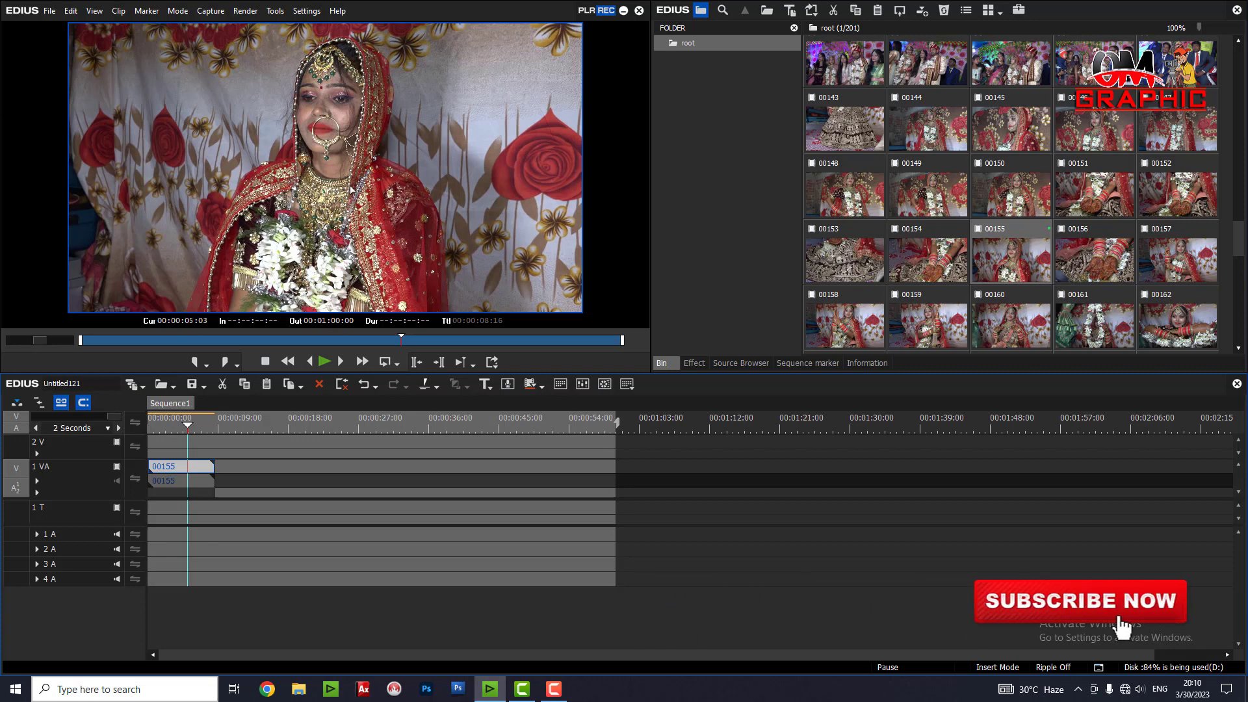
Apply a Color Balance filter to clip 00155 with Bright at 22 and Contrast at 8.
click(694, 363)
drag(933, 70, 166, 467)
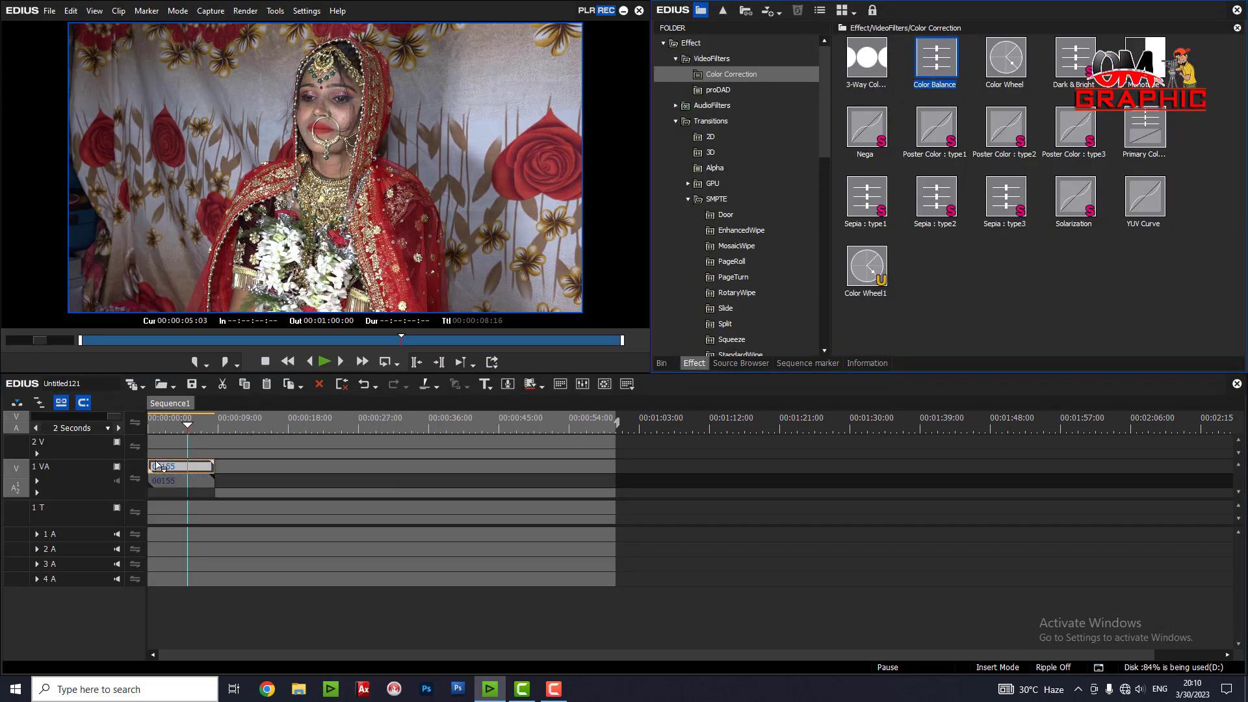
double_click(735, 160)
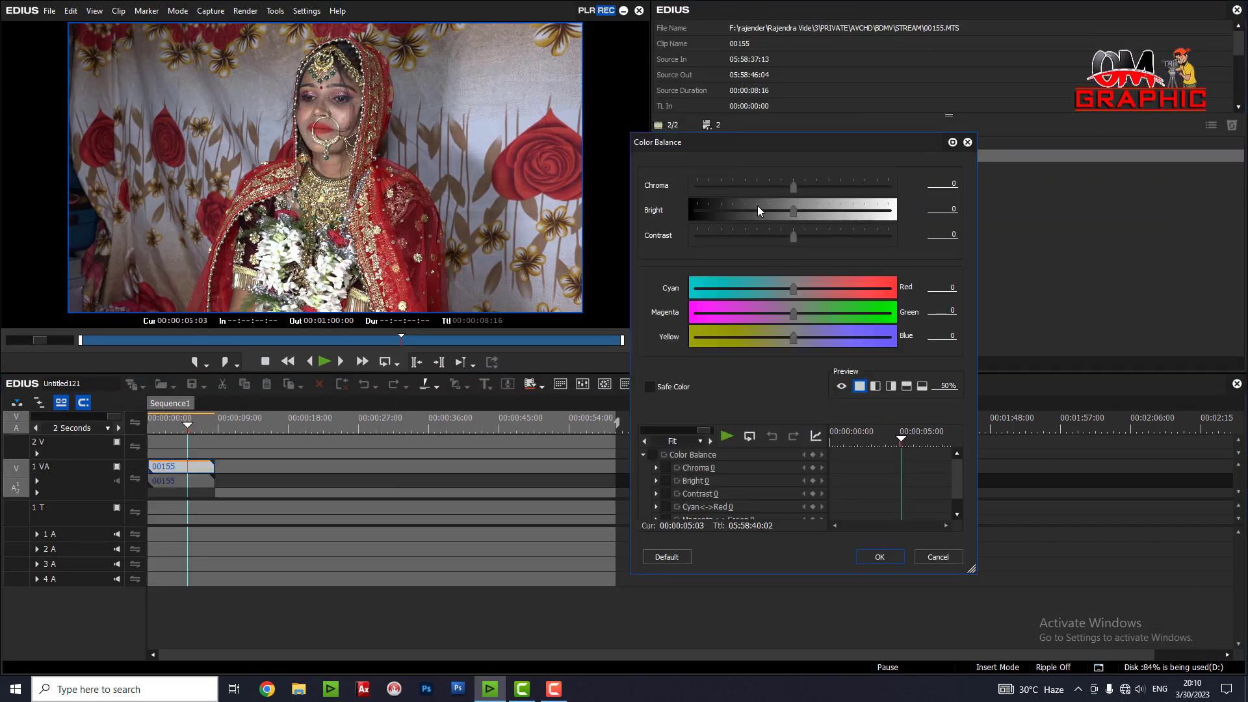
drag(795, 209, 799, 240)
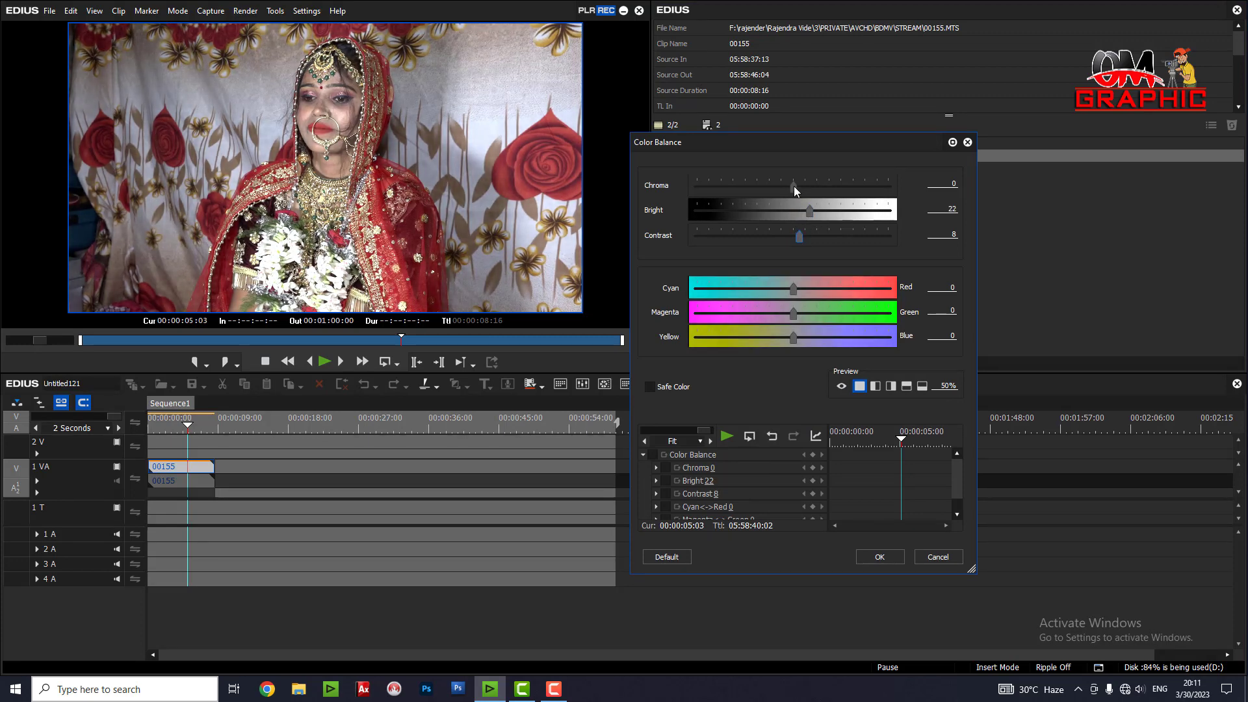
click(882, 558)
Slow clip 00155 to 50% forward speed with its timeline duration adjusted, and preview the beginning.
click(171, 438)
key(Home)
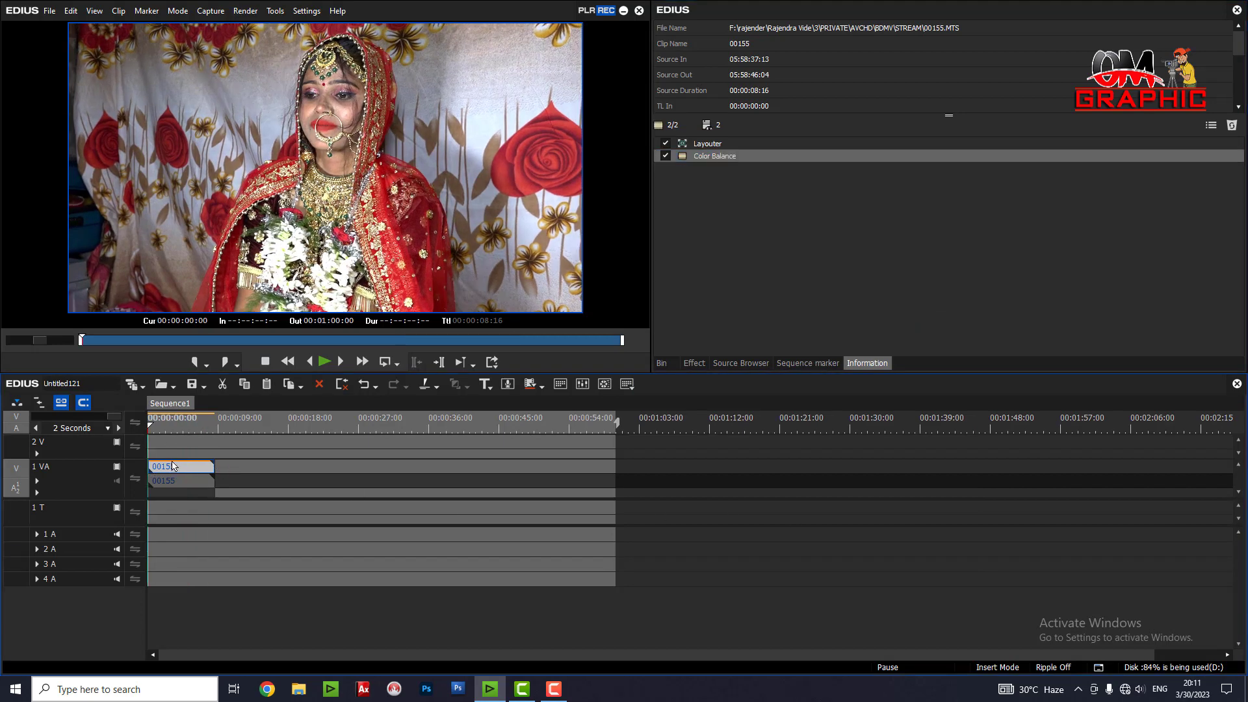
key(alt+e)
text(50)
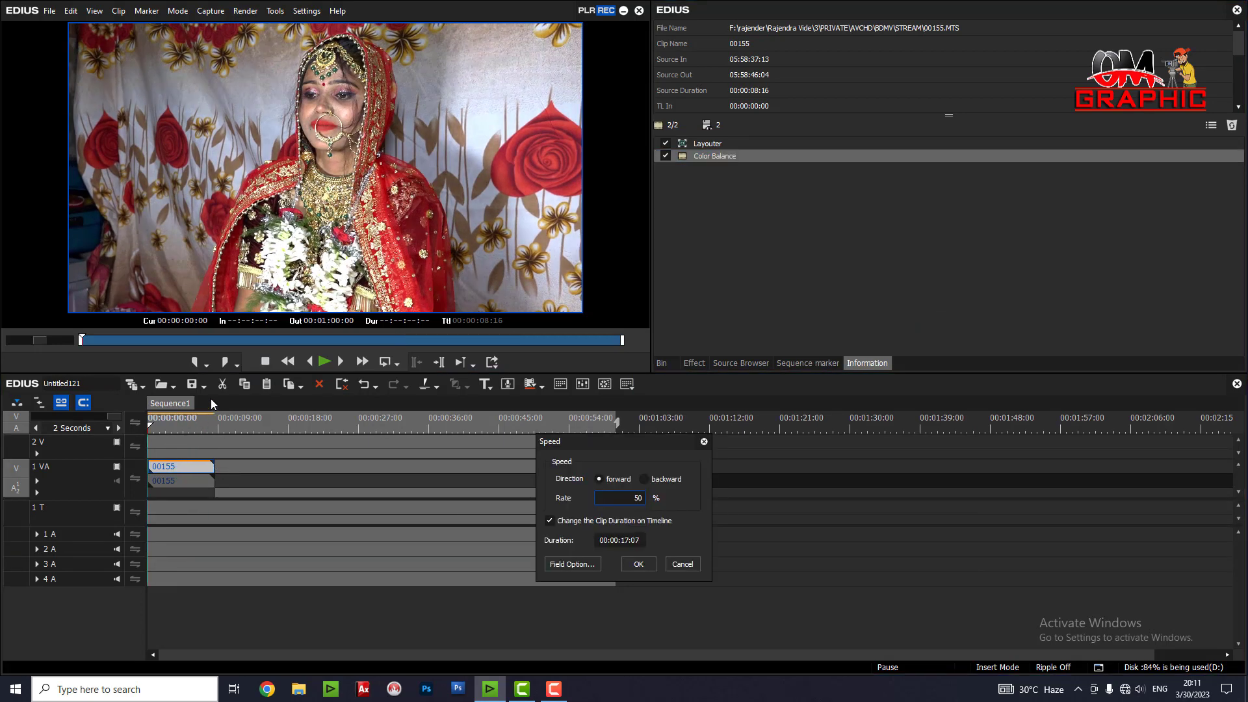
key(Return)
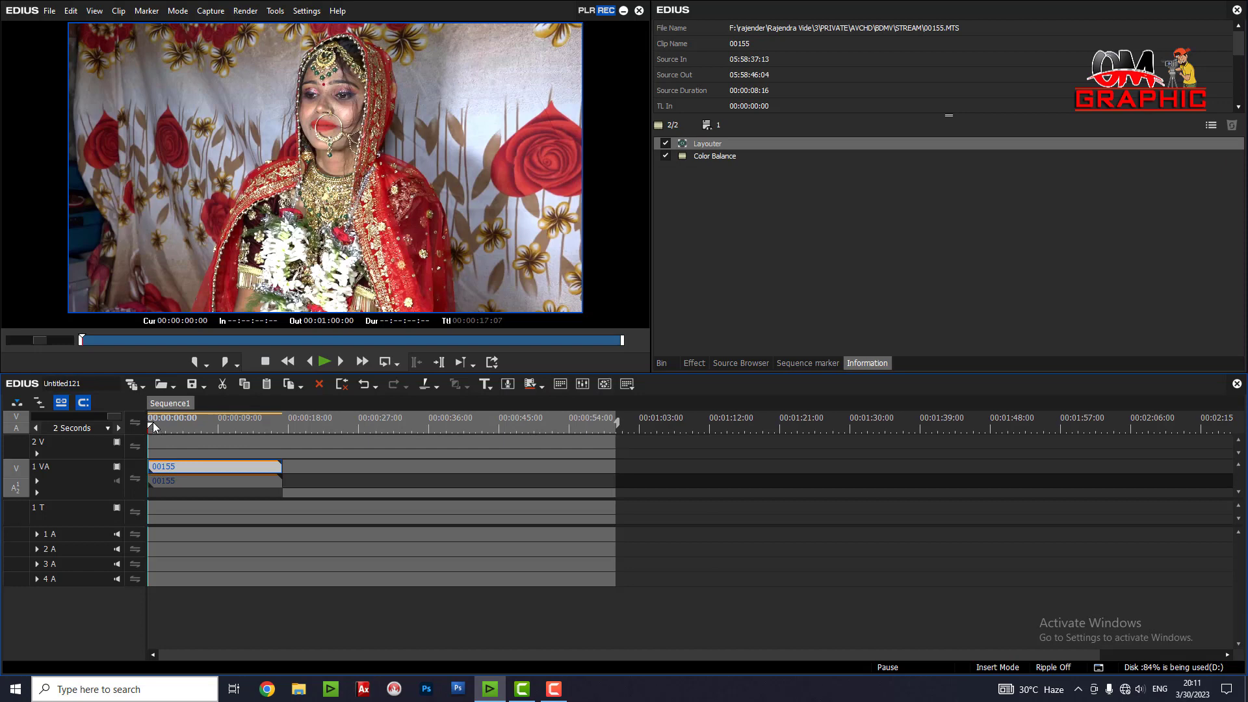
drag(159, 423, 158, 446)
click(196, 491)
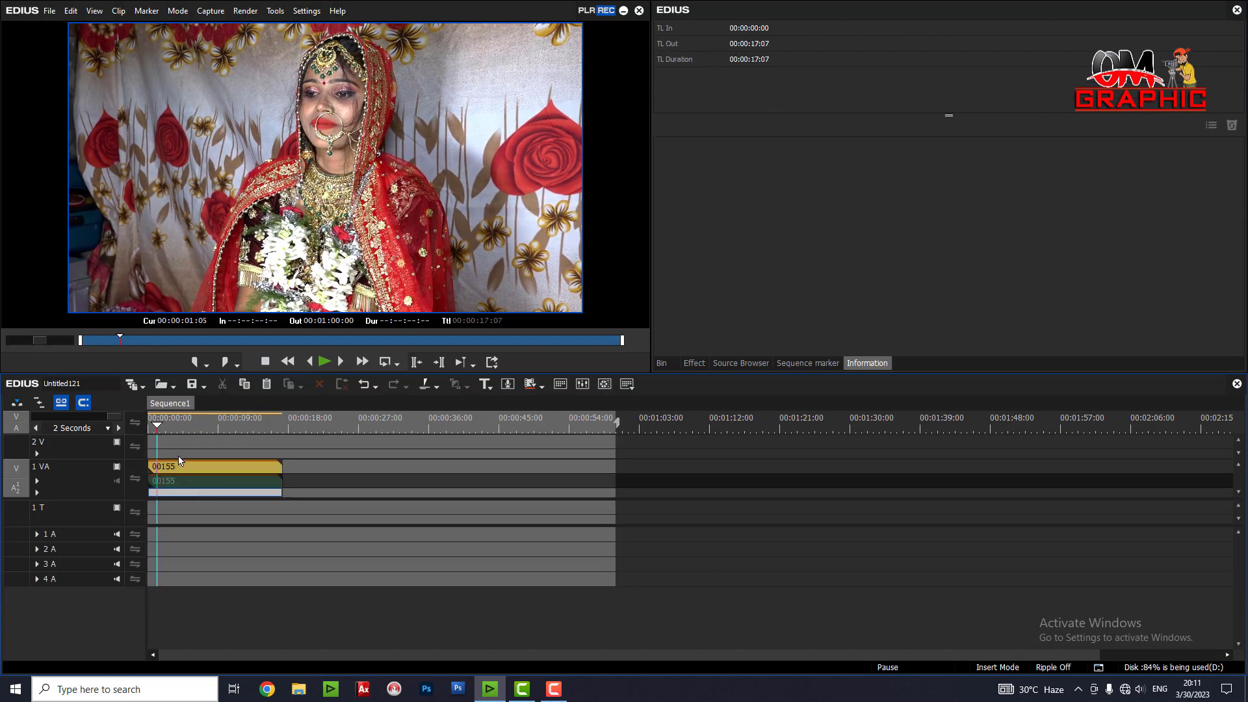
Trim the start of clip 00155 off up to 00:00:01:05 and move the clip back to the beginning of the VA track.
click(179, 469)
key(n)
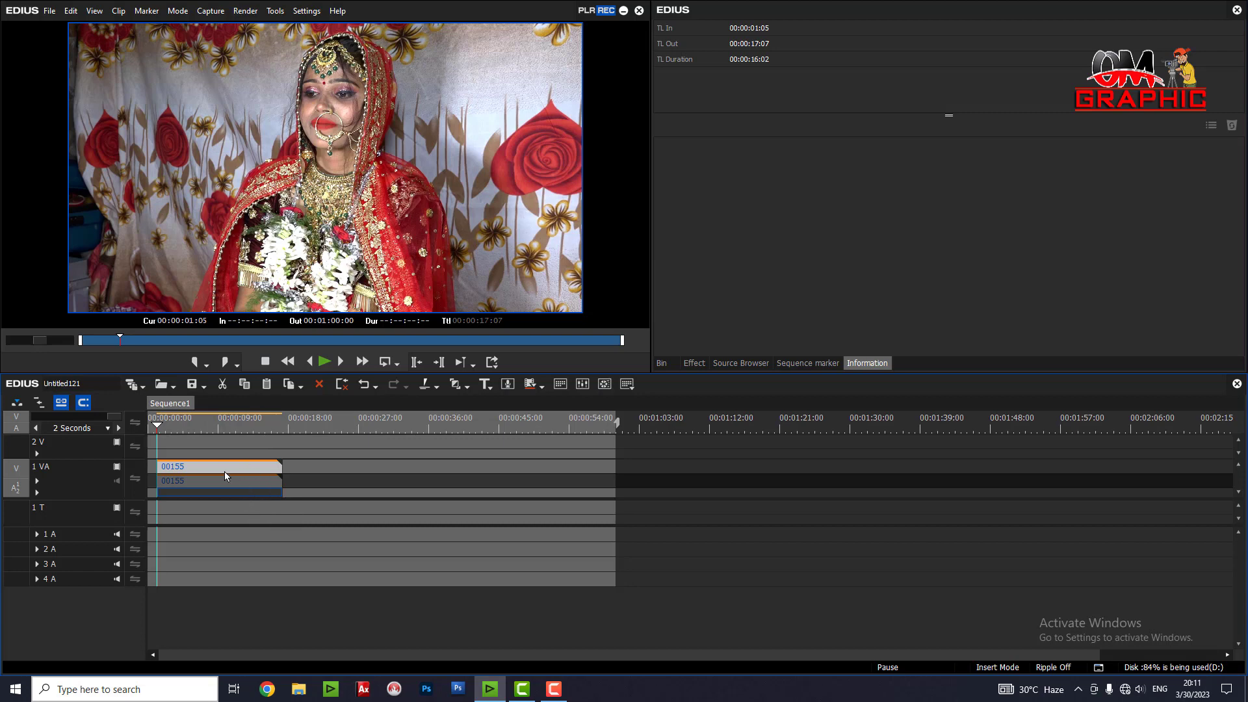
drag(227, 469, 211, 469)
Try splitting clip 00155 at 00:00:14:15 and deleting its tail, and undo both edits.
drag(170, 423, 267, 549)
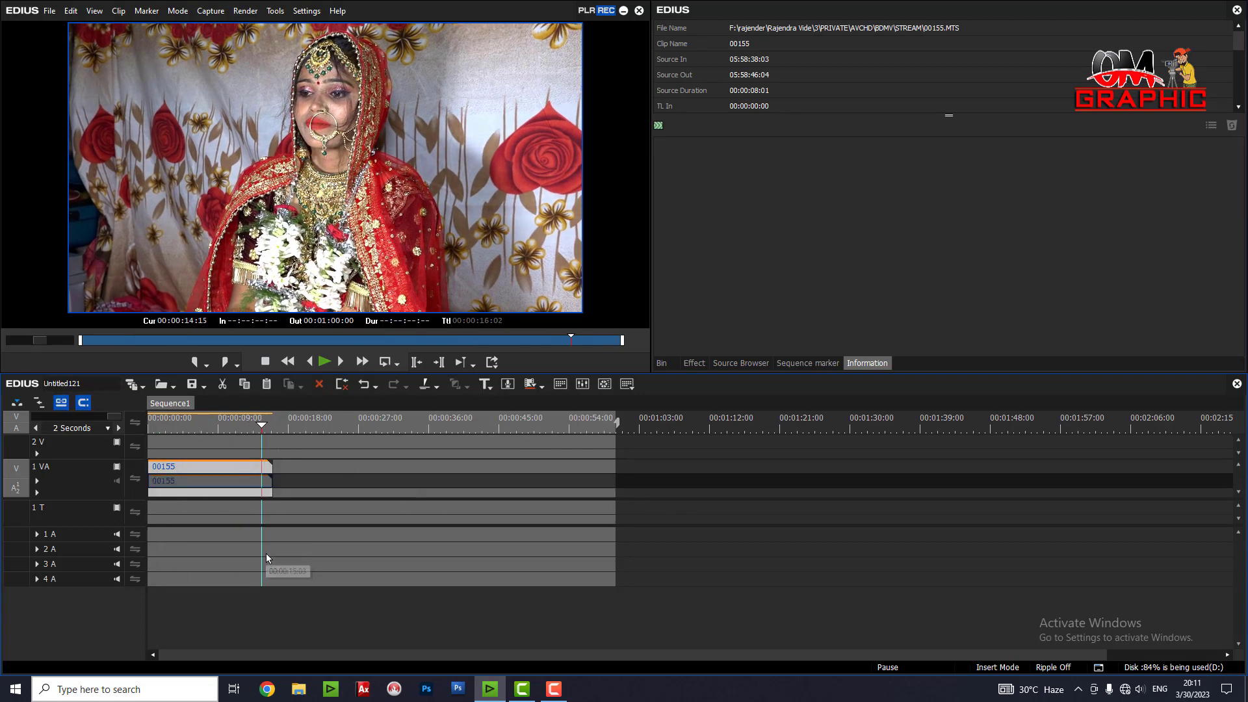
key(c)
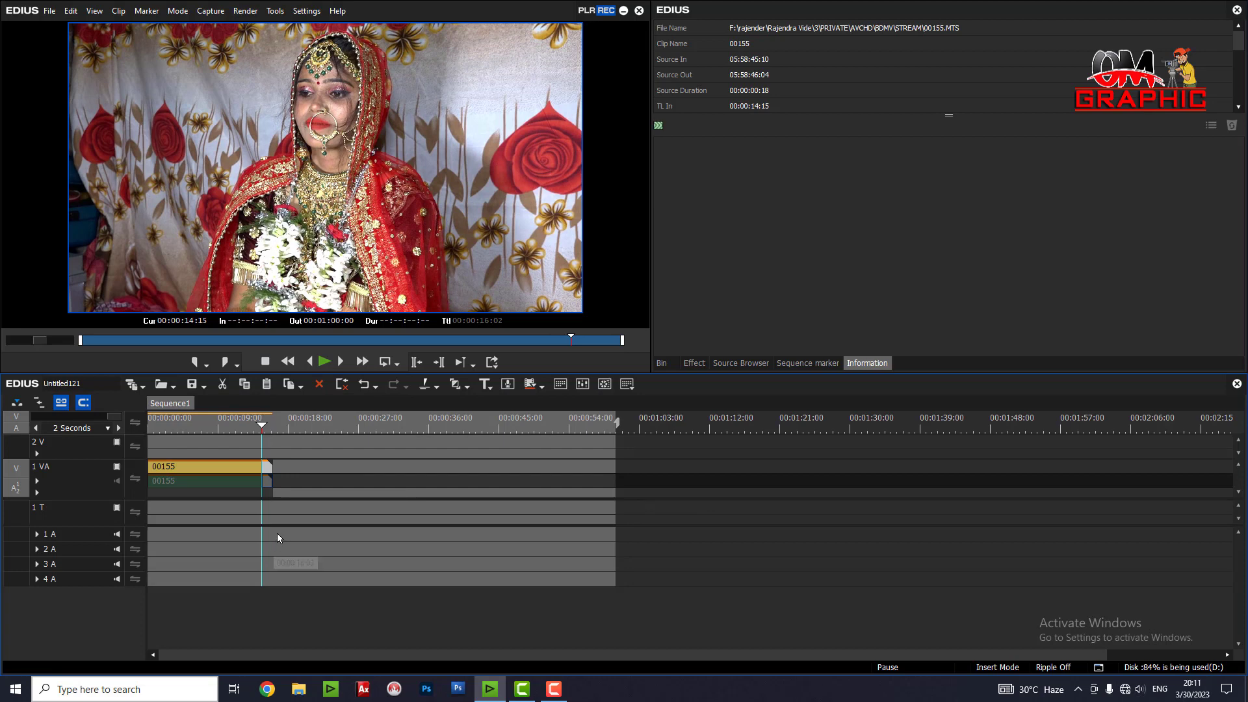
drag(295, 452, 268, 521)
key(Delete)
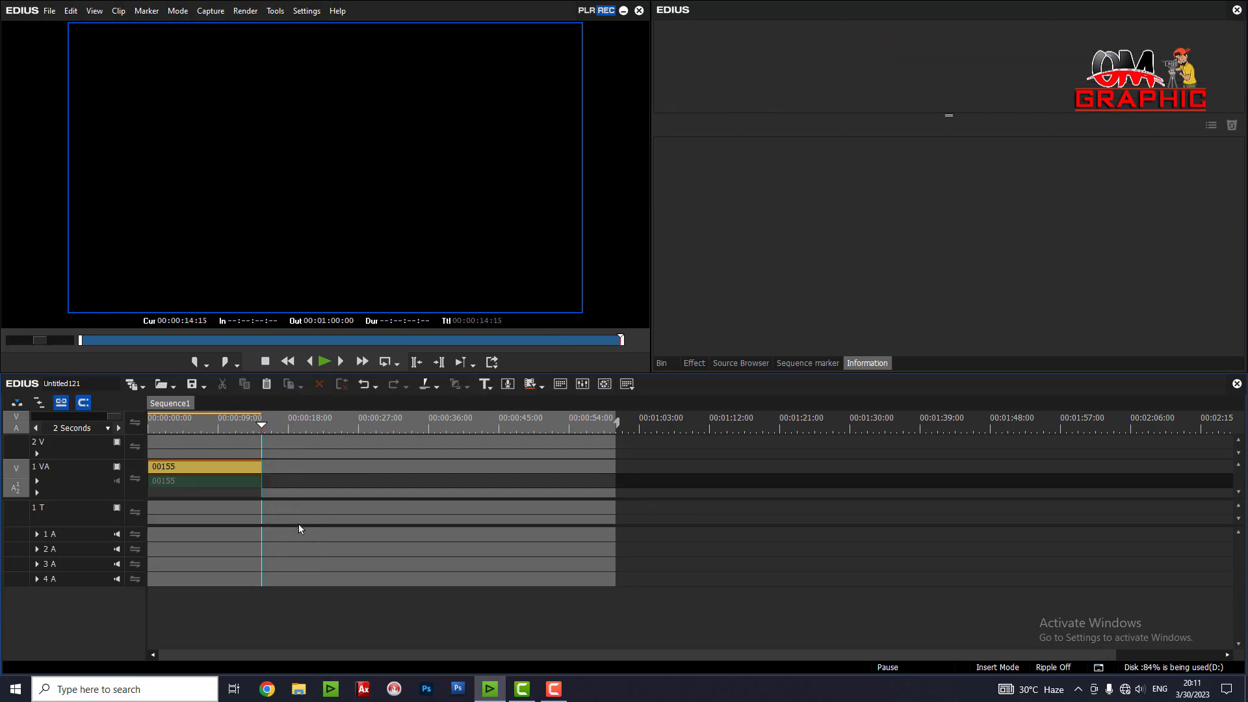
key(ctrl+z)
key(ctrl+z)
Trim the end of clip 00155 at 00:00:14:21 on the timeline.
click(338, 427)
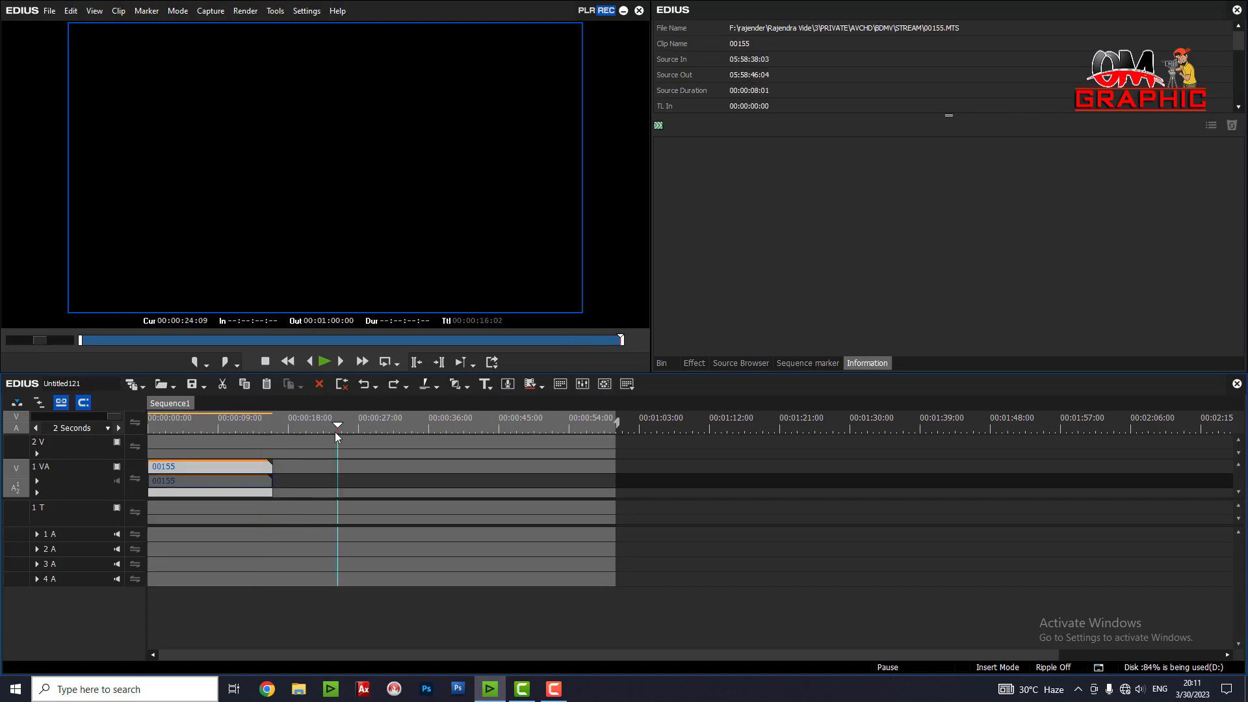
key(a)
click(263, 426)
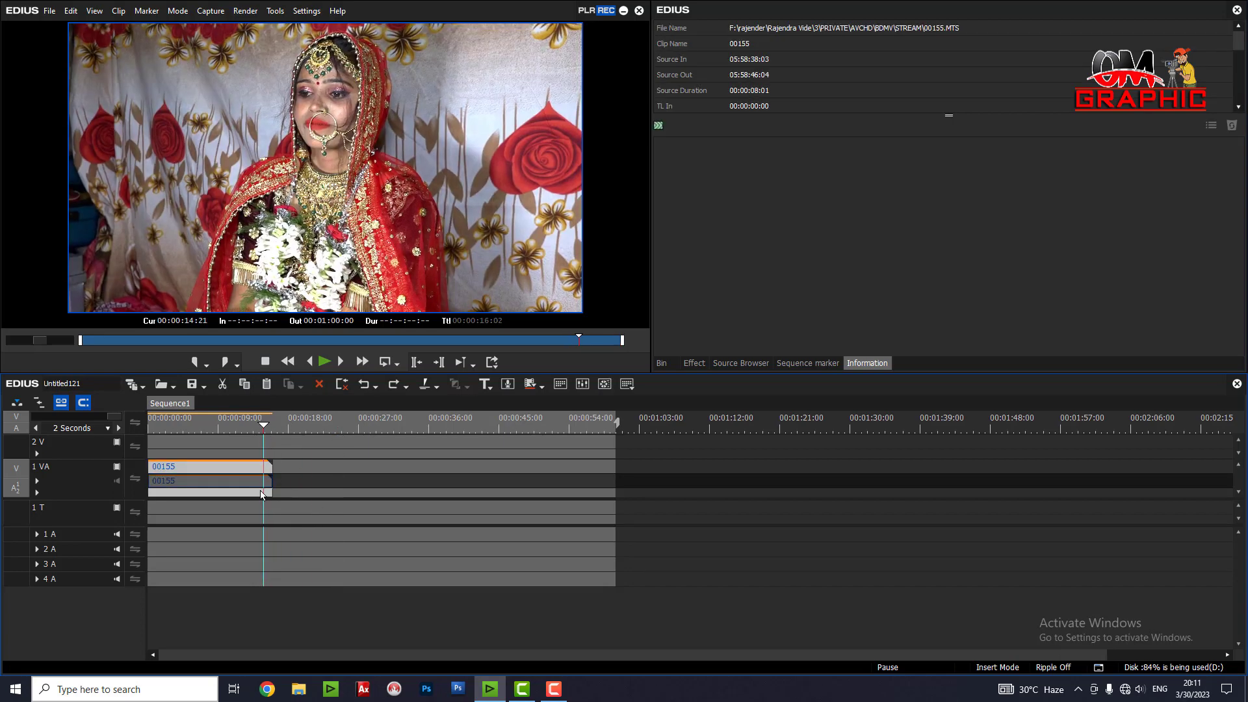
key(ctrl+y)
key(ctrl+y)
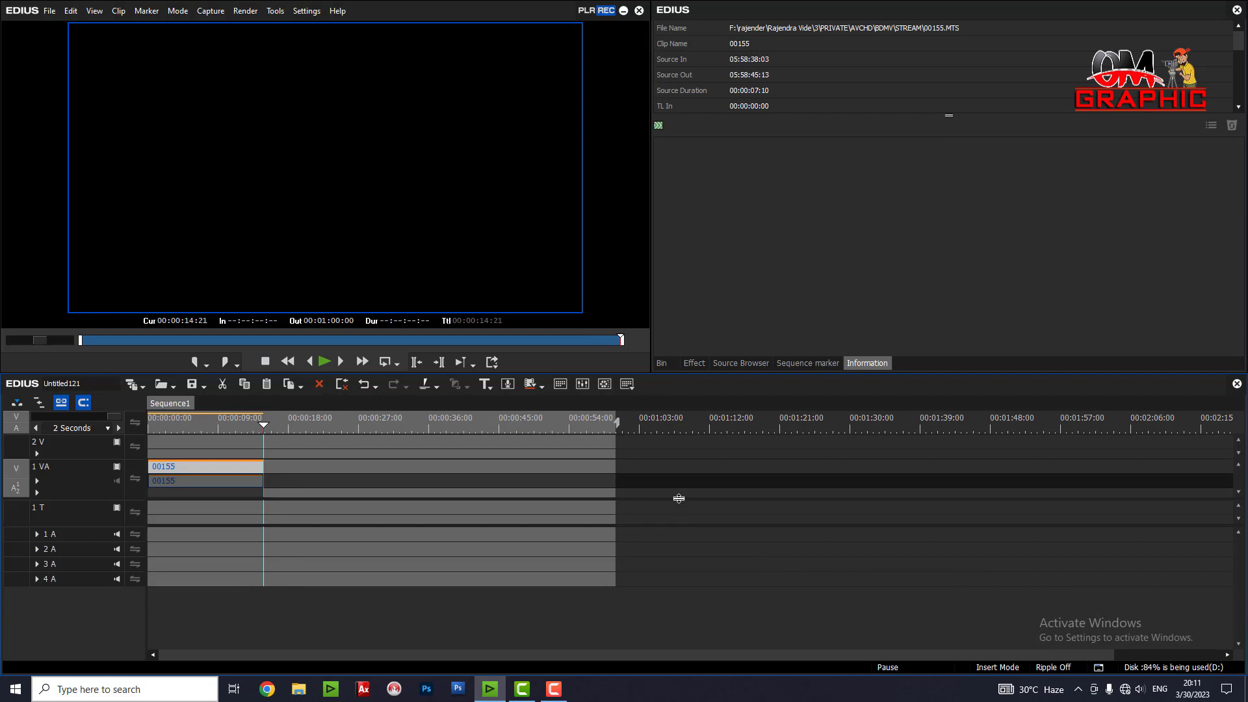